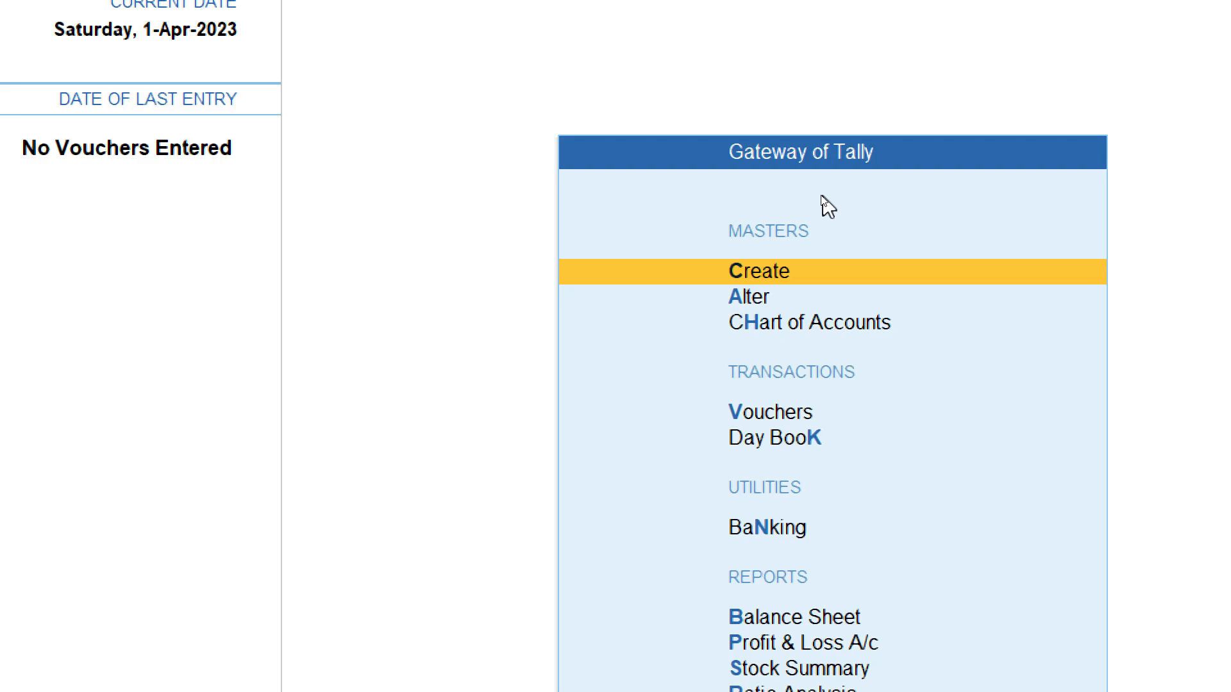
Review the list of existing employee groups in the payroll masters available for alteration.
key(Down)
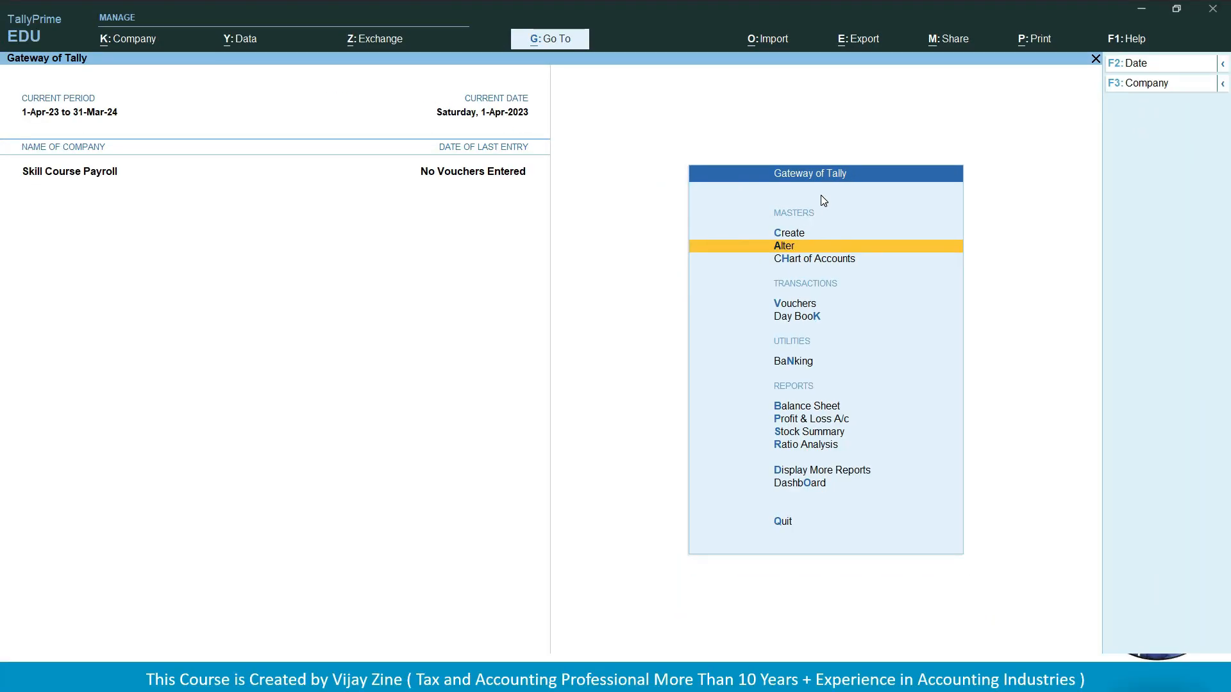
key(Return)
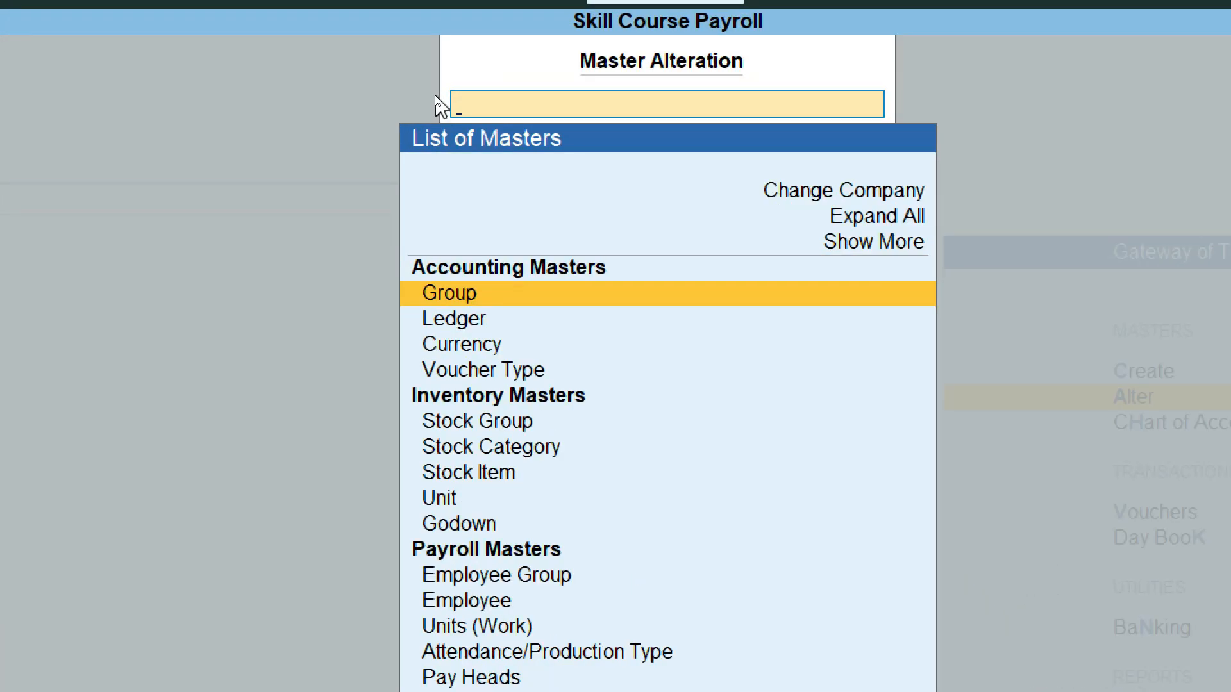
key(Down)
key(Down)
key(Down)
key(Down)
key(Down)
key(Down)
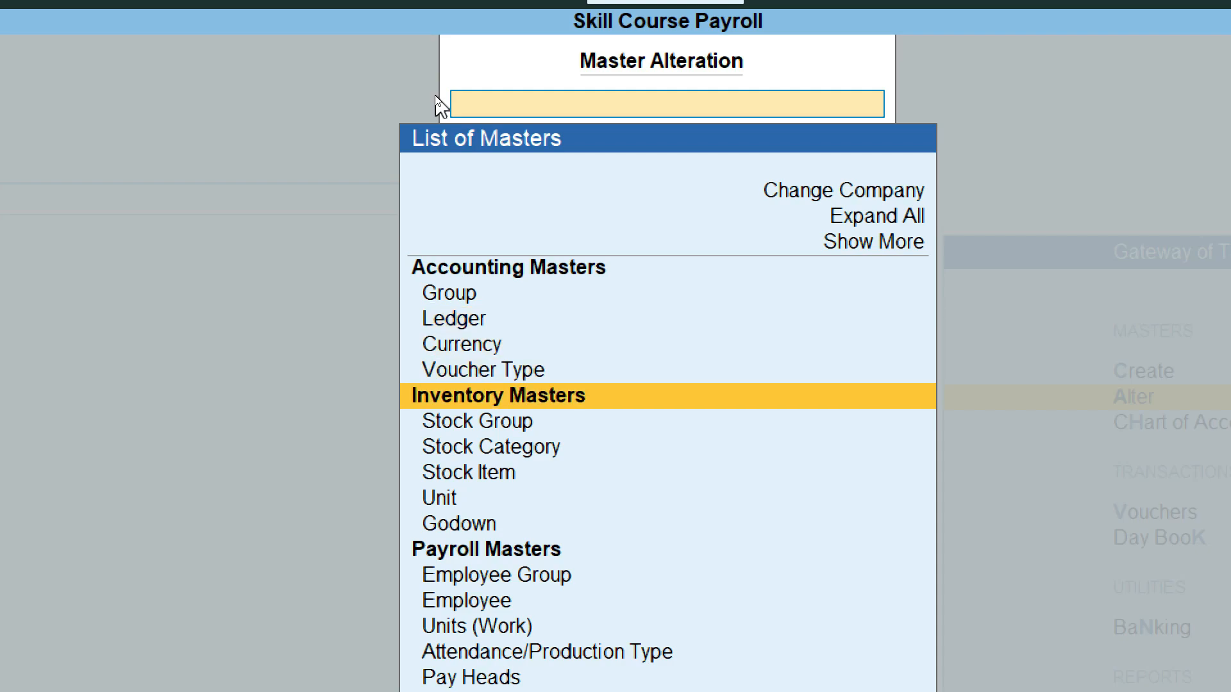
key(Down)
key(Down)
key(Down)
key(Down)
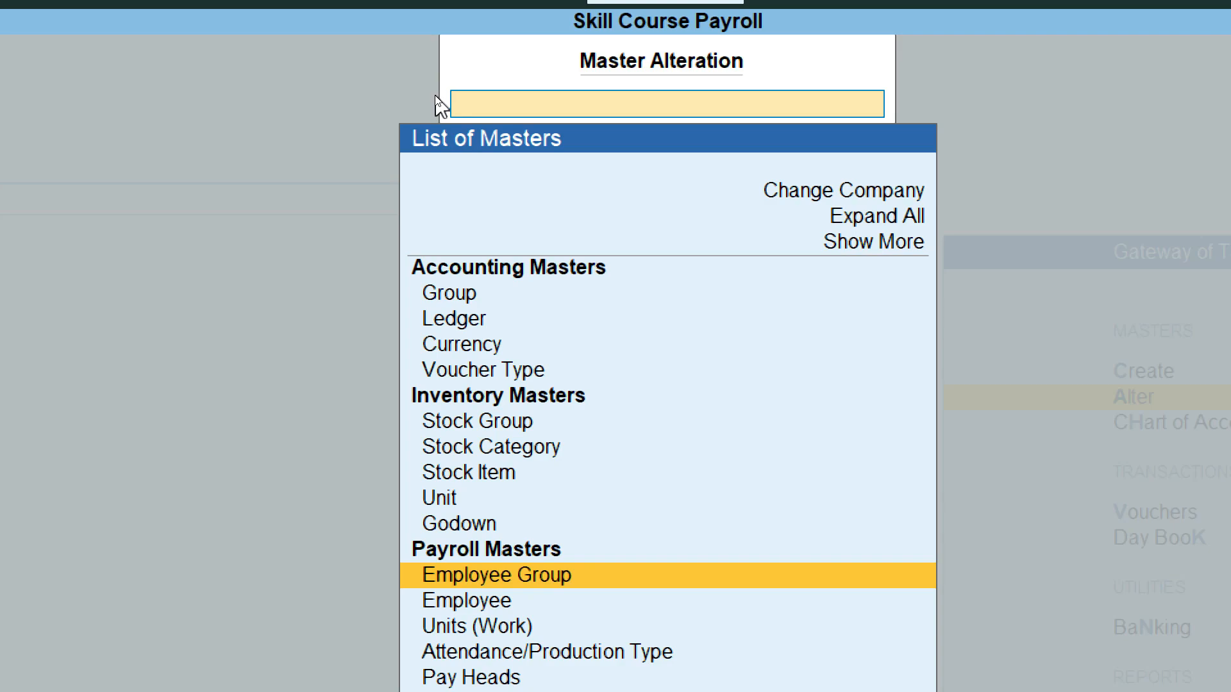
key(Return)
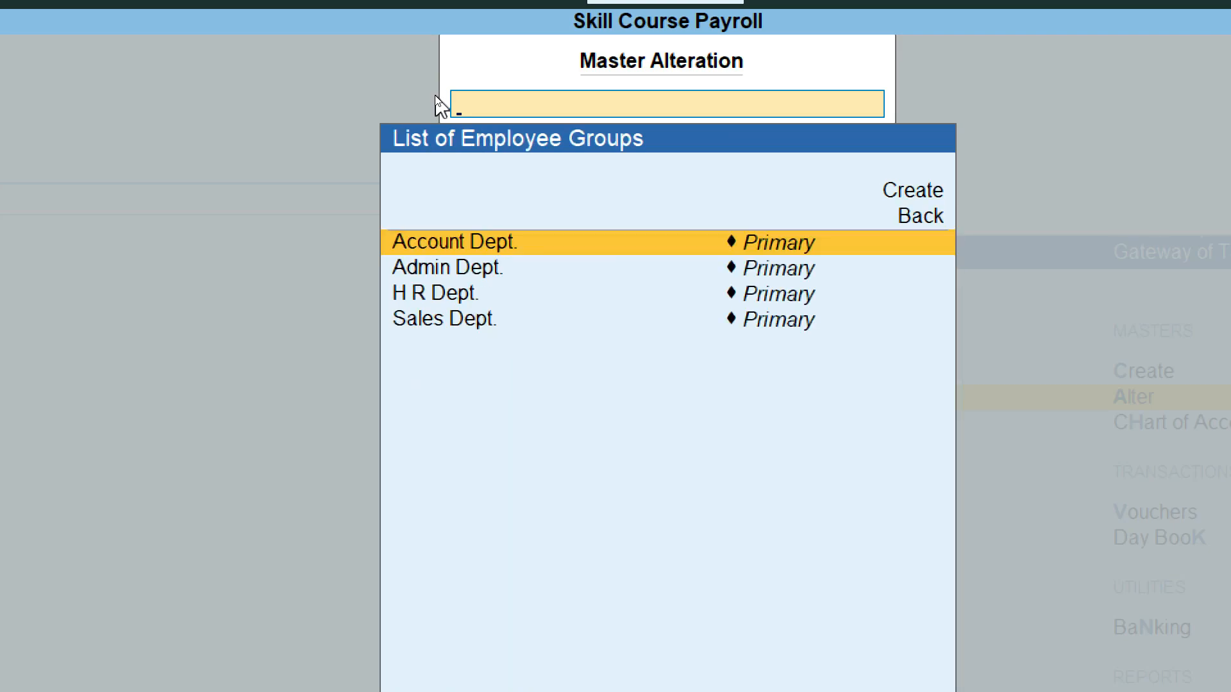
key(Down)
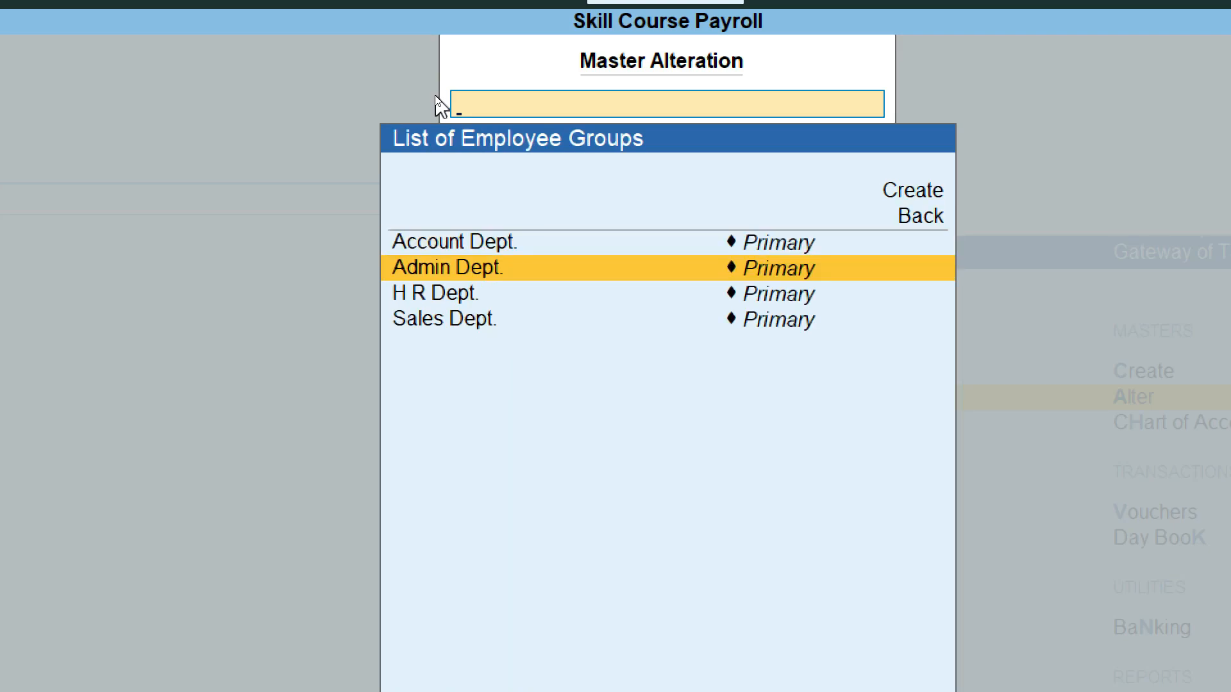
key(Down)
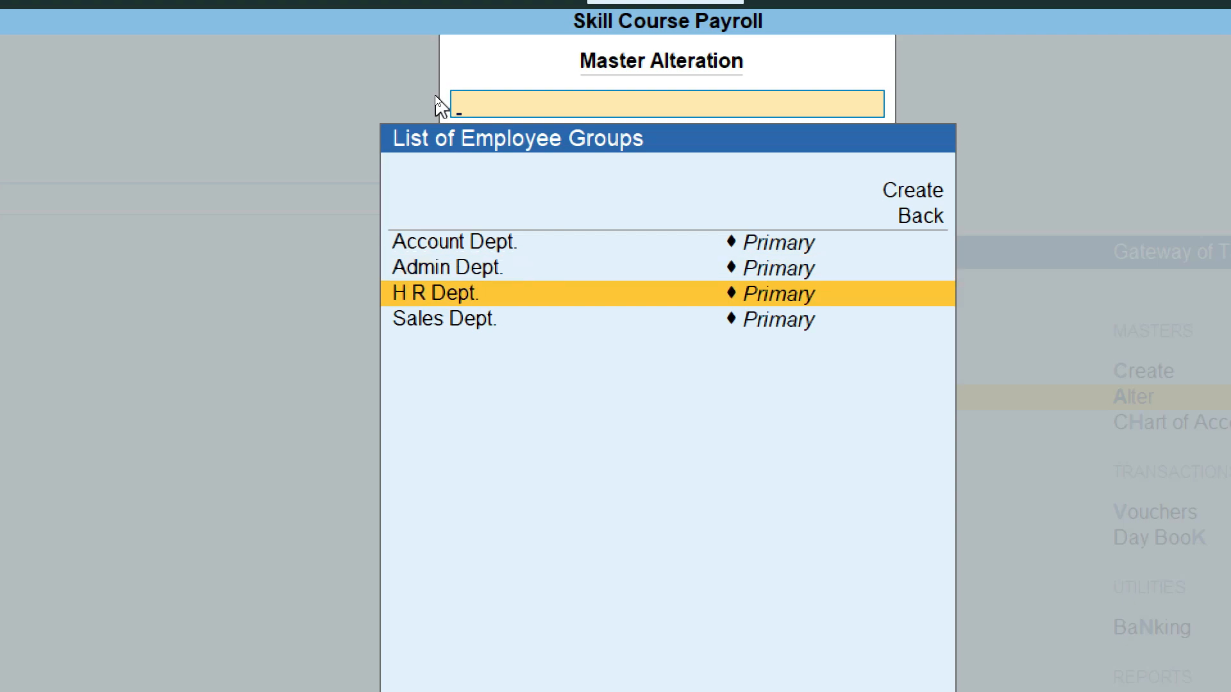
key(Down)
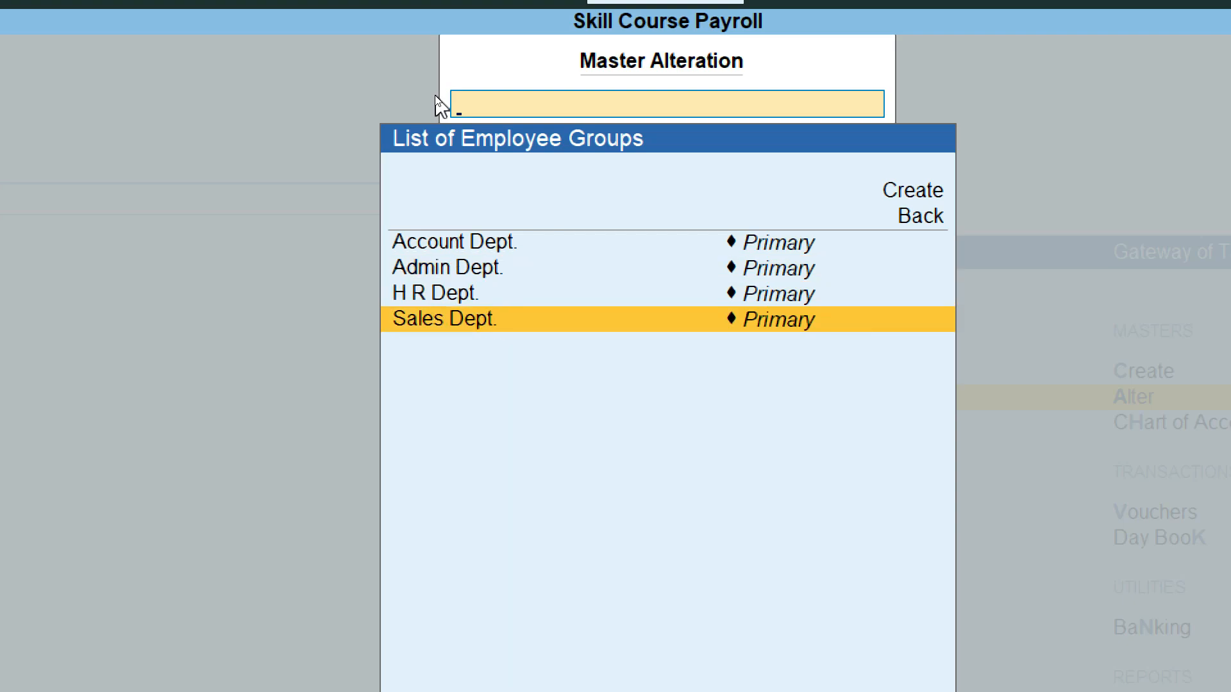
key(Escape)
Review the existing employees and their departments in the payroll masters, then return to the Gateway of Tally.
key(Down)
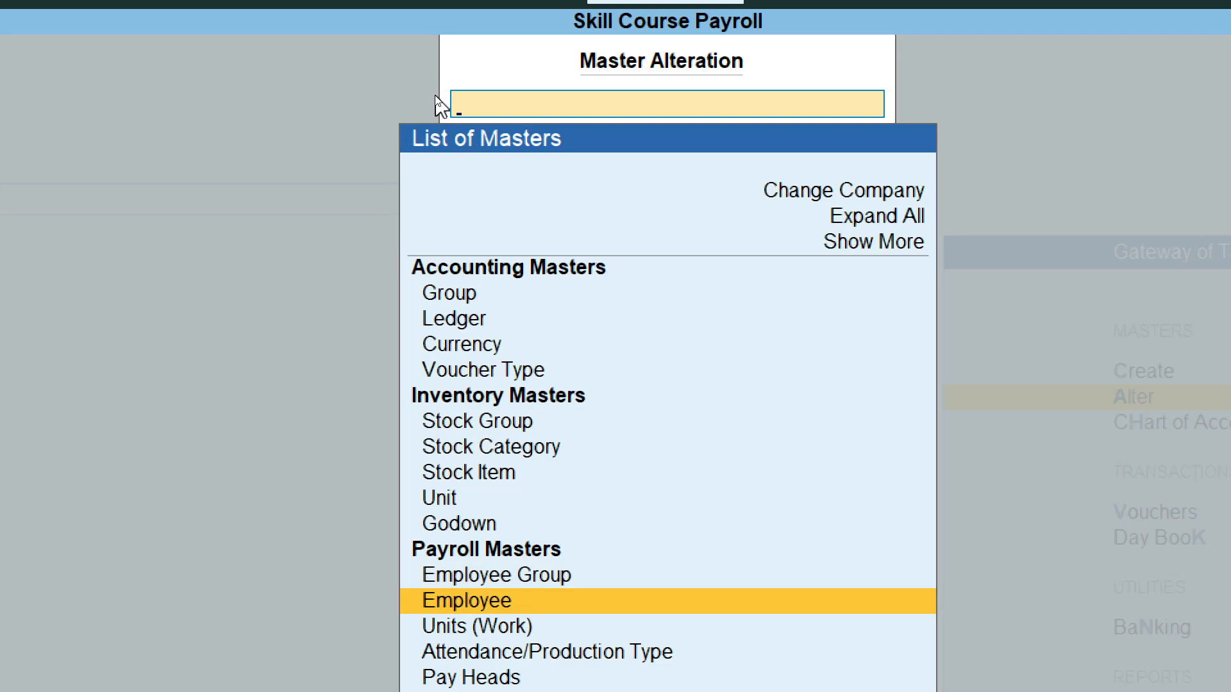
key(Return)
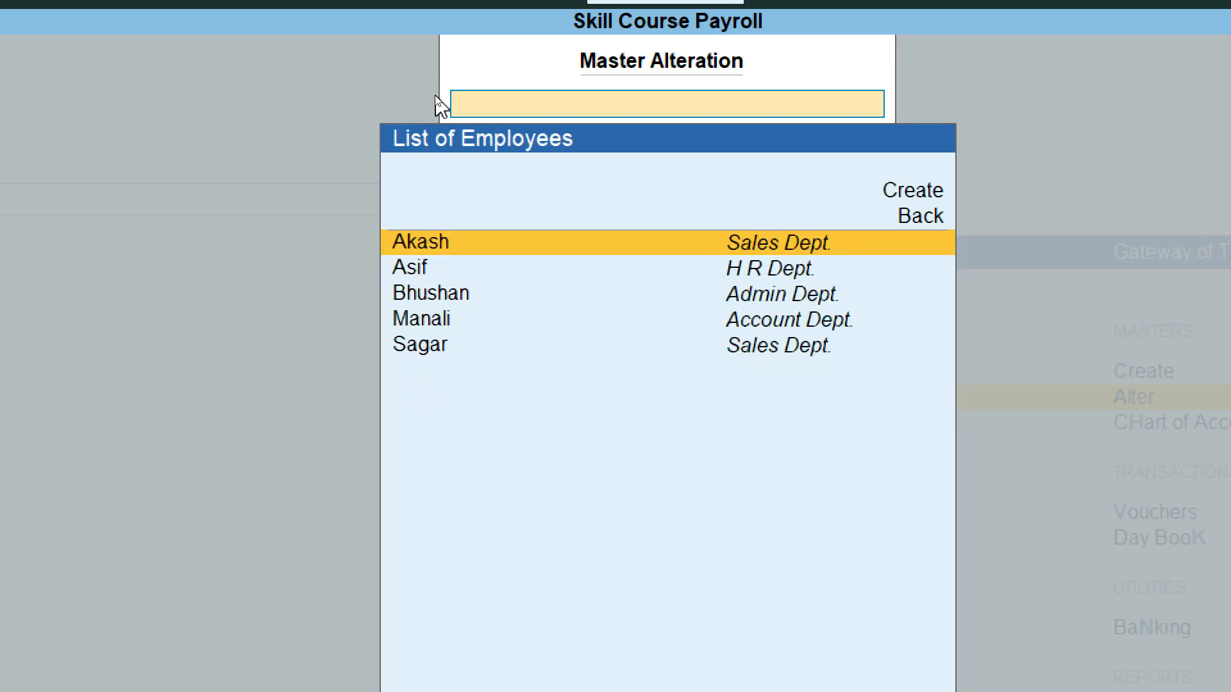
key(Down)
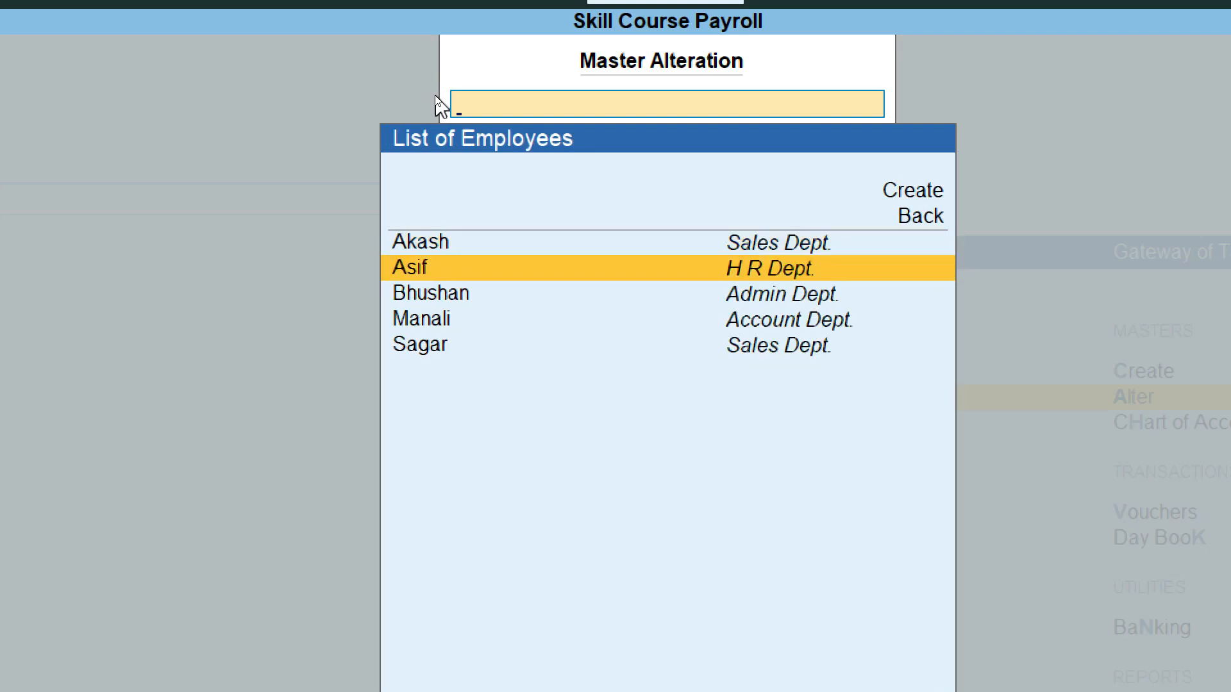
key(Down)
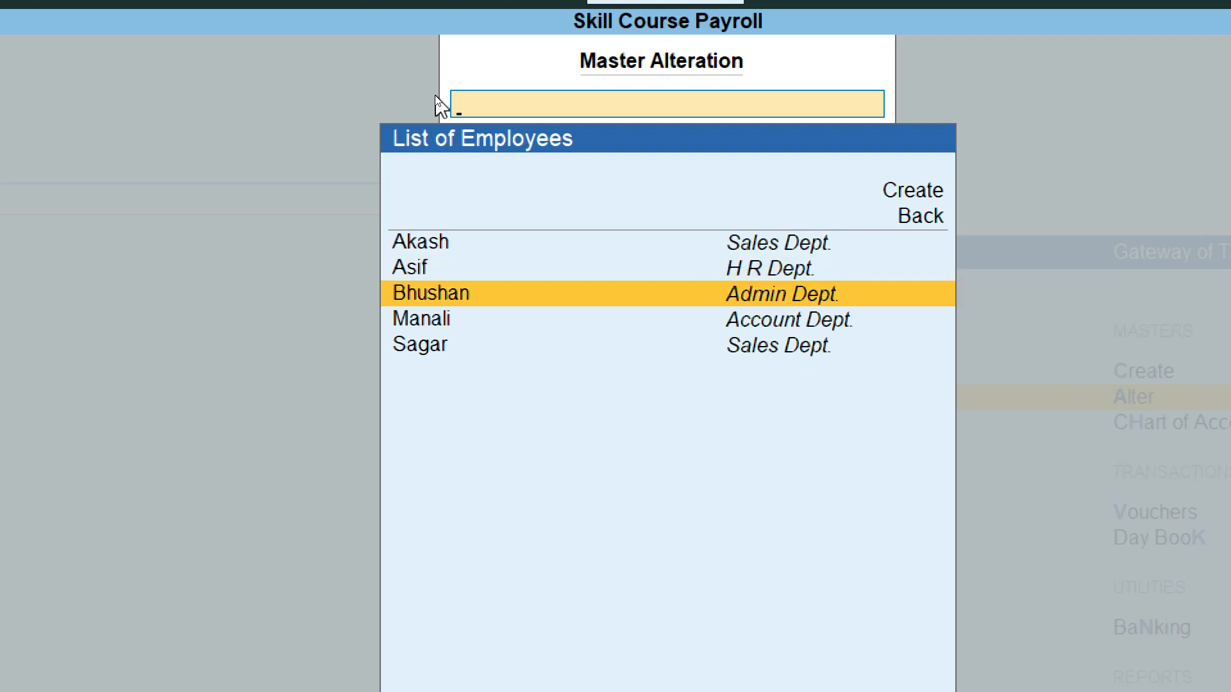
key(Down)
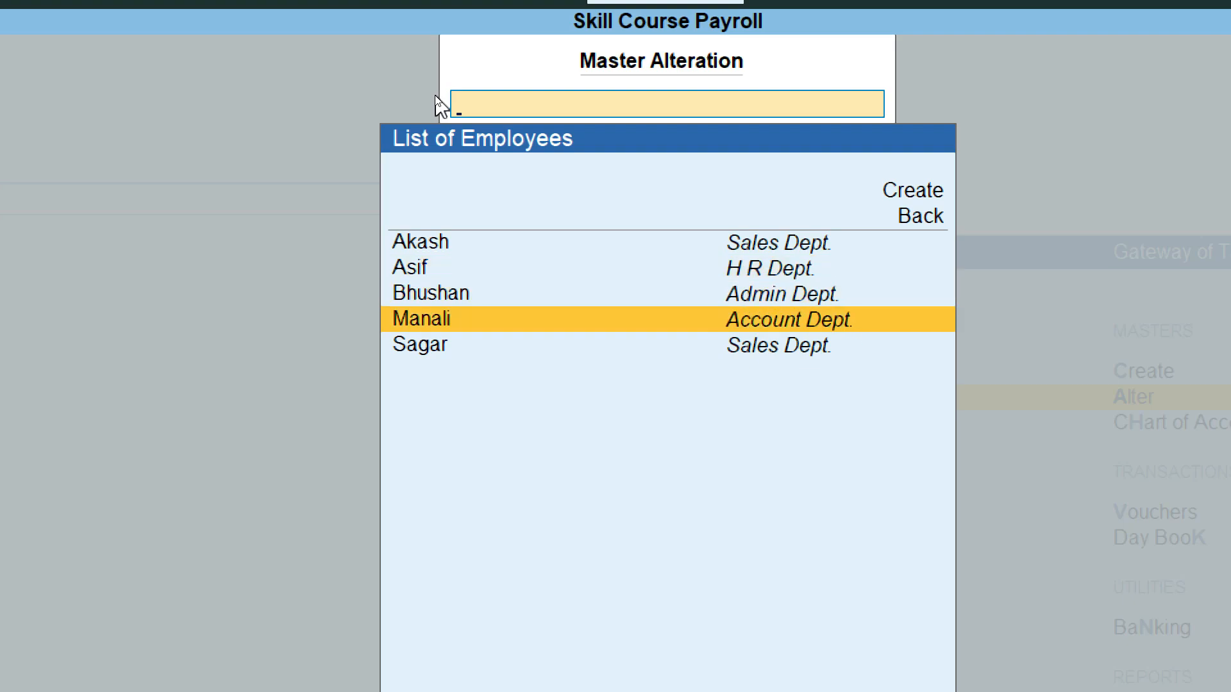
key(Down)
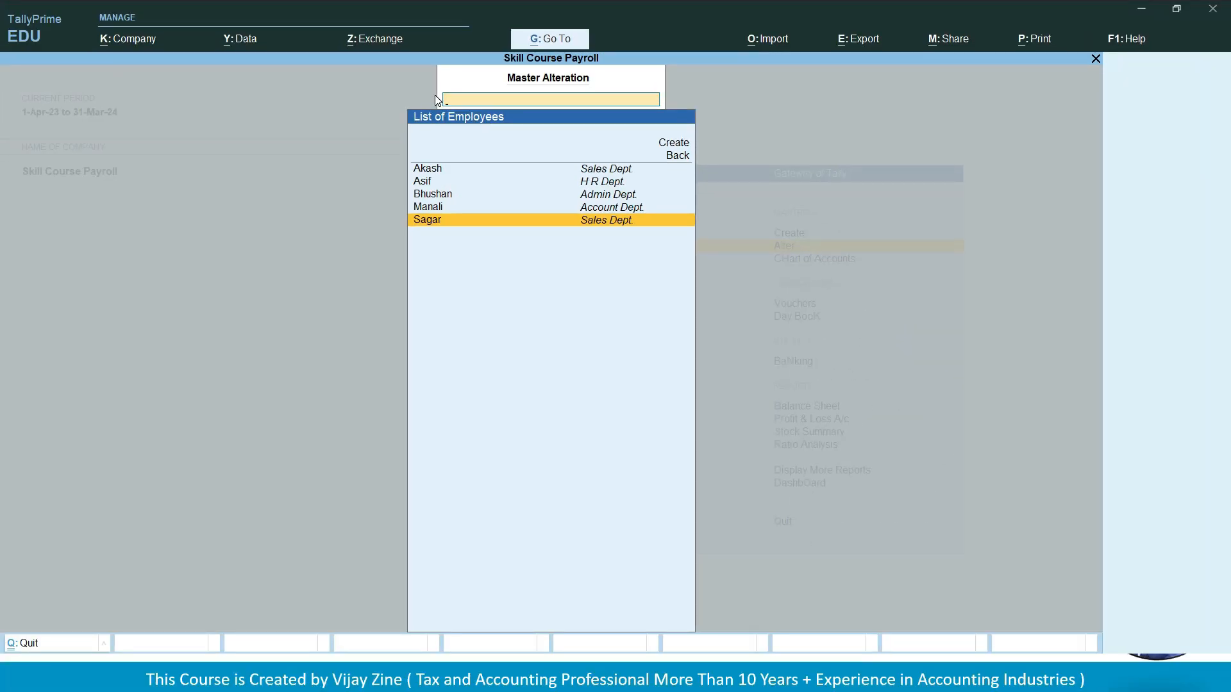
key(Escape)
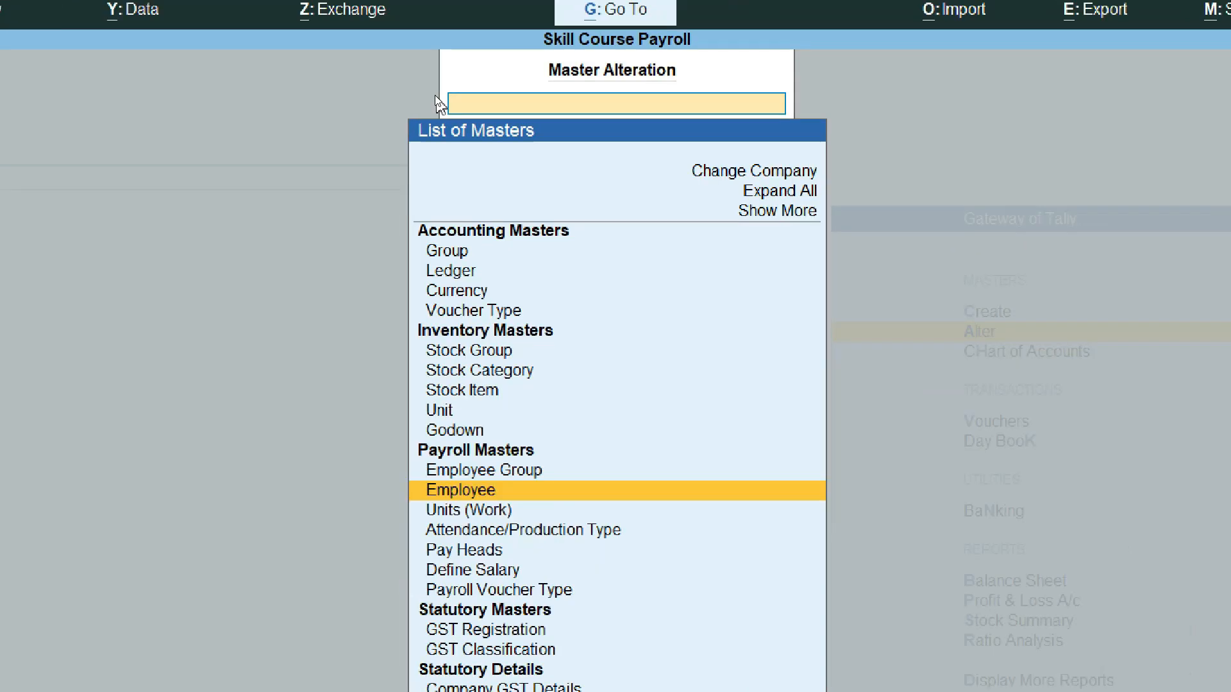
key(Escape)
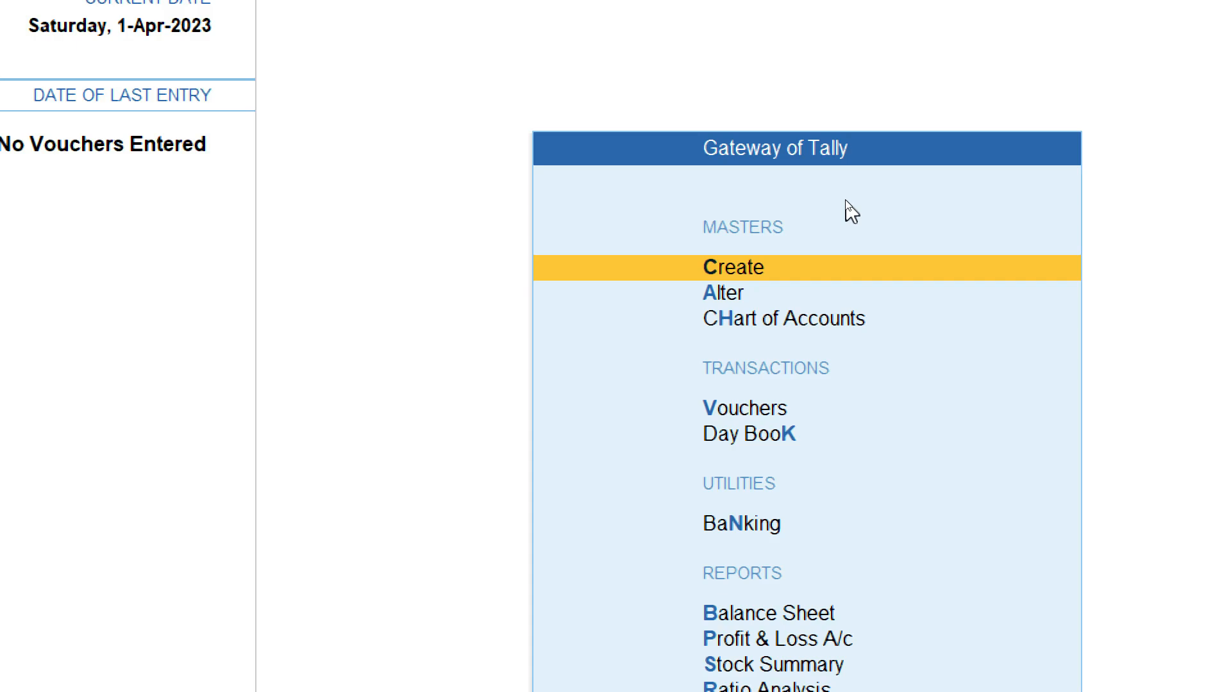
Open the creation form for a new Units (Work) payroll master.
key(Return)
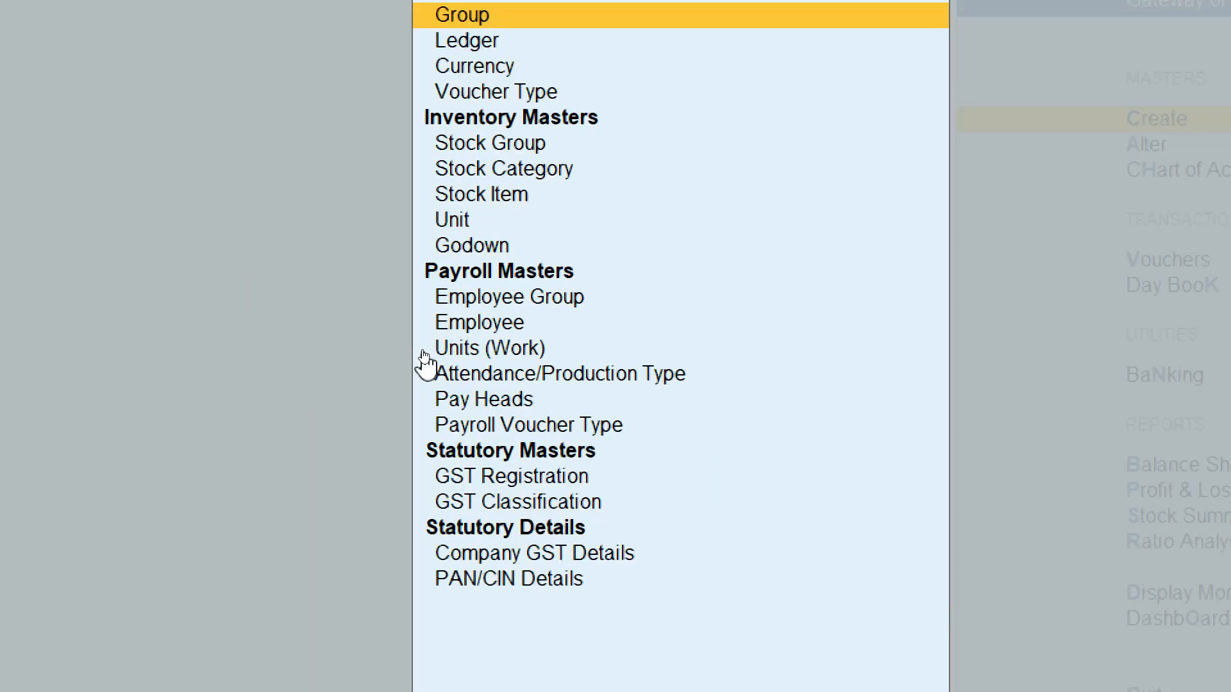
key(Down)
key(Down)
key(Down)
key(Down)
key(Down)
key(Down)
key(Down)
key(Down)
key(Down)
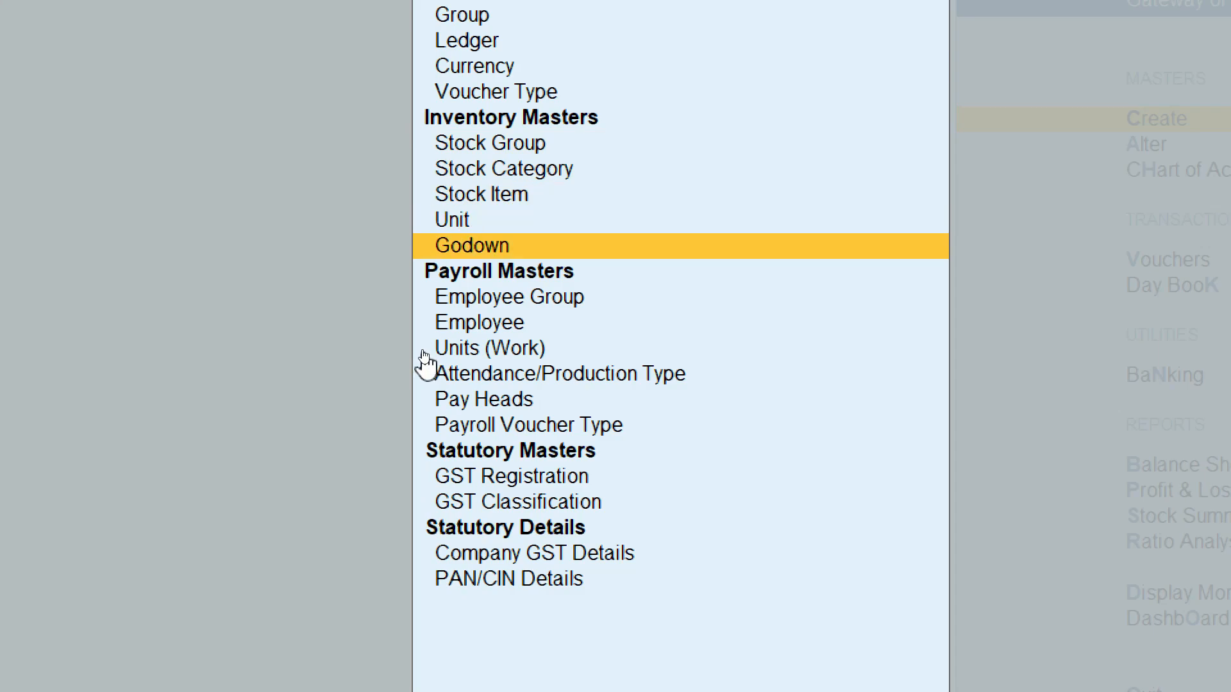
key(Down)
key(Down)
key(Down)
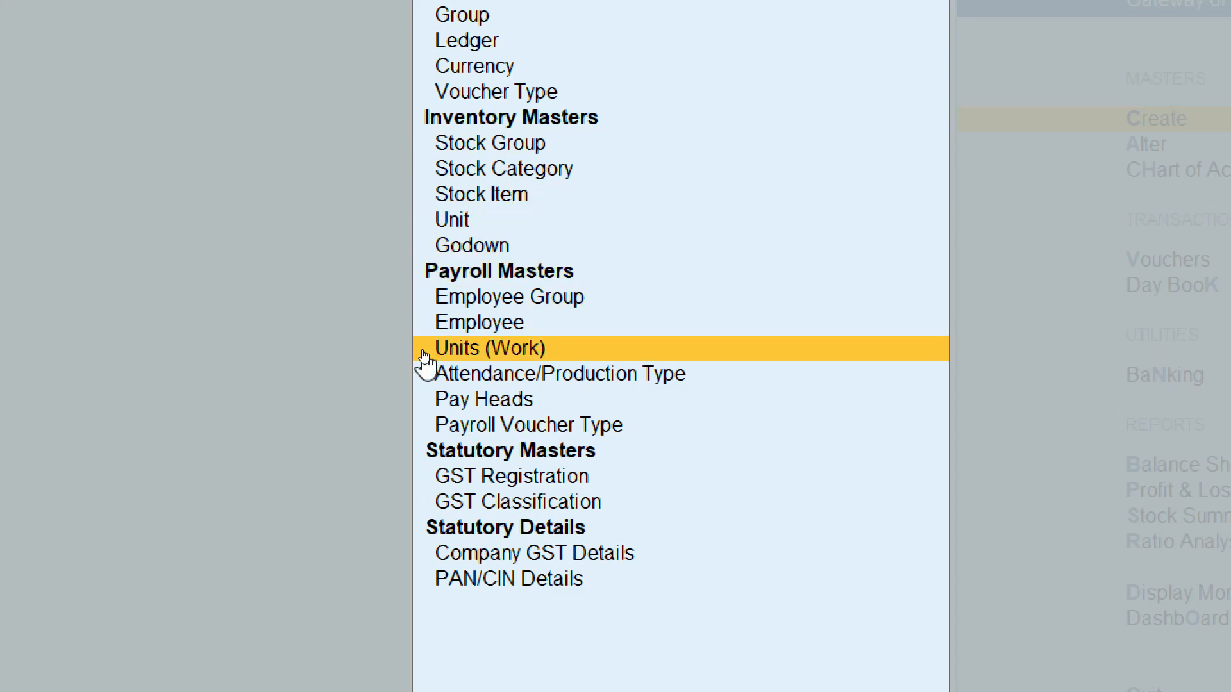
key(Down)
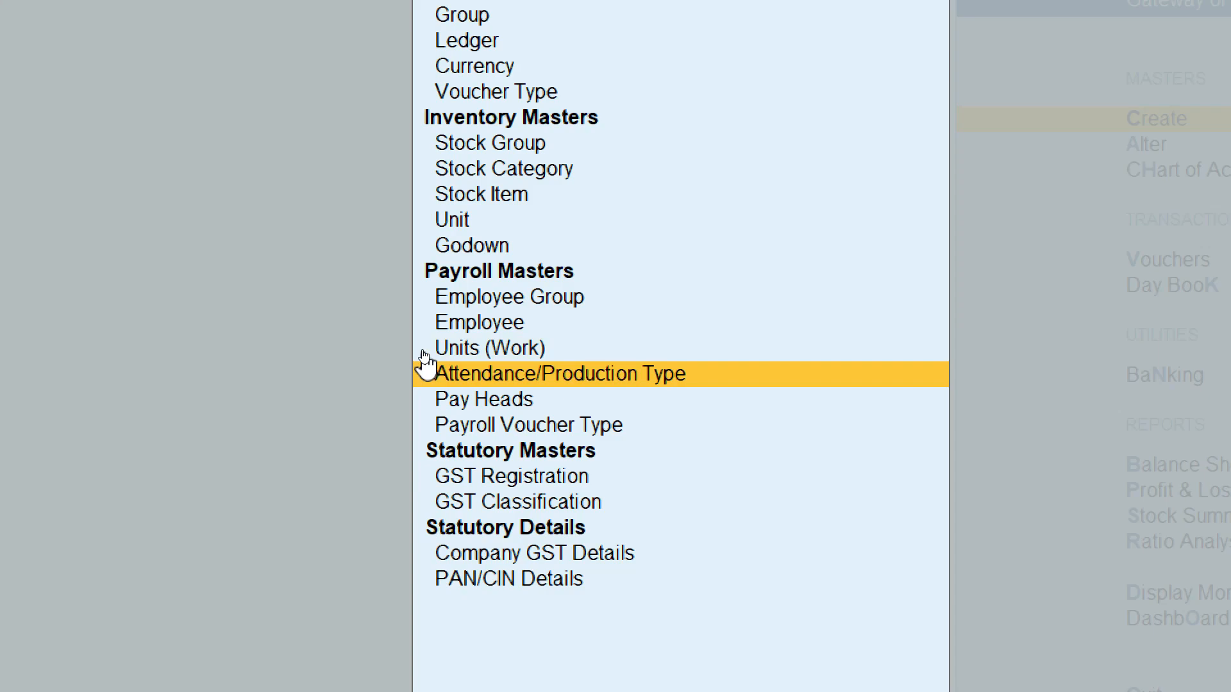
key(Up)
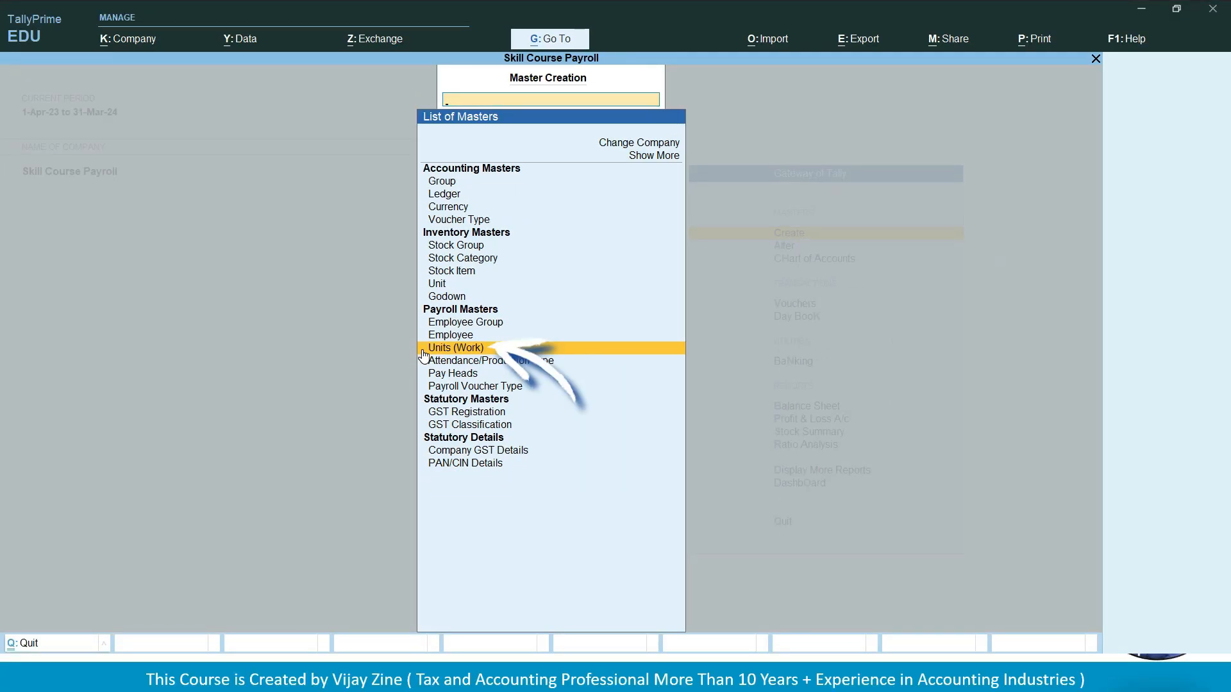
click(424, 352)
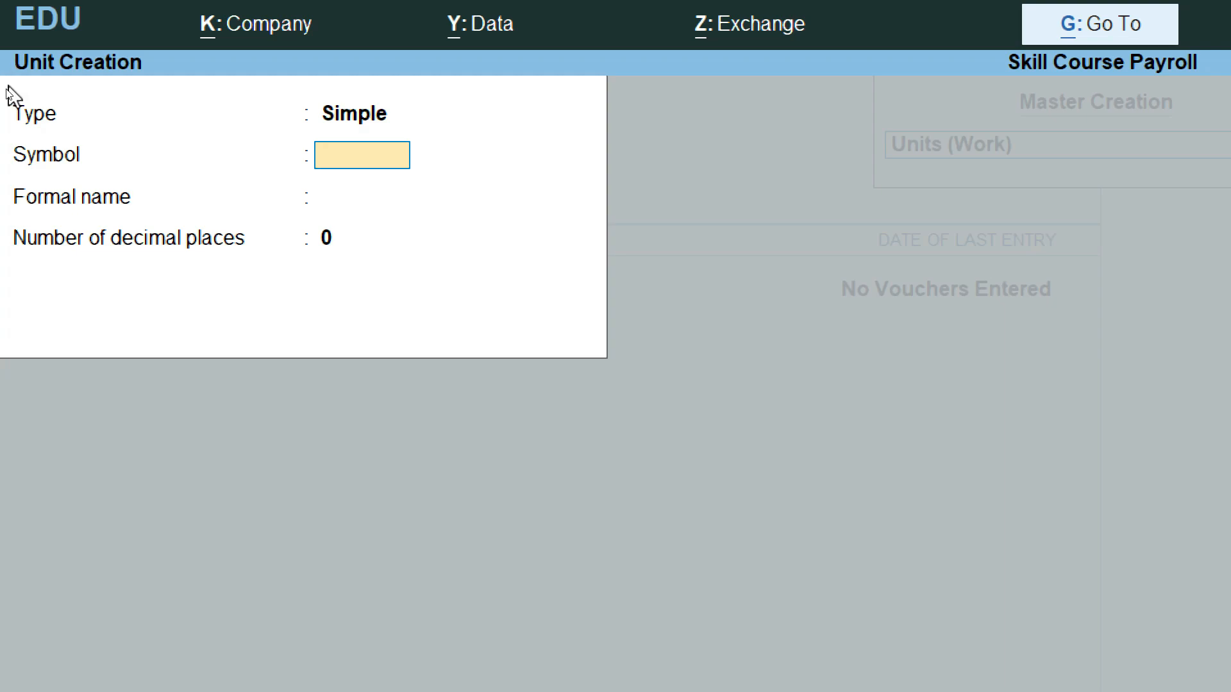
Create a Simple work unit with symbol Hrs, formal name Hours and 0 decimal places.
key(BackSpace)
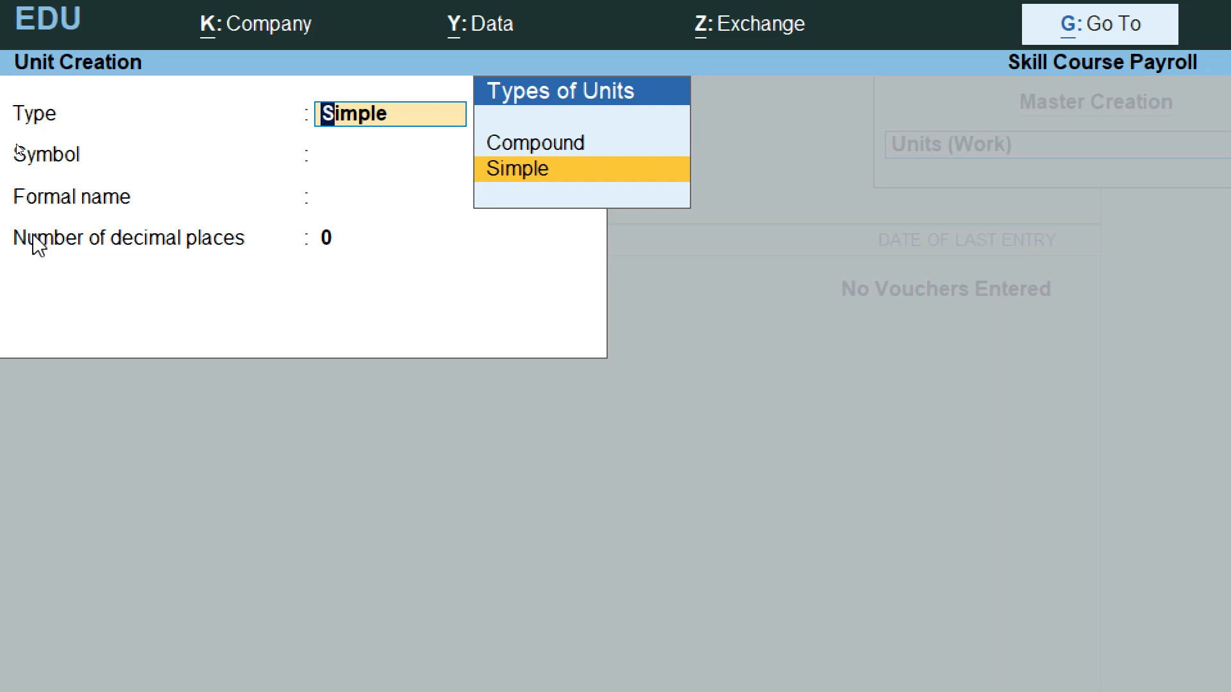
key(Up)
key(Down)
key(Return)
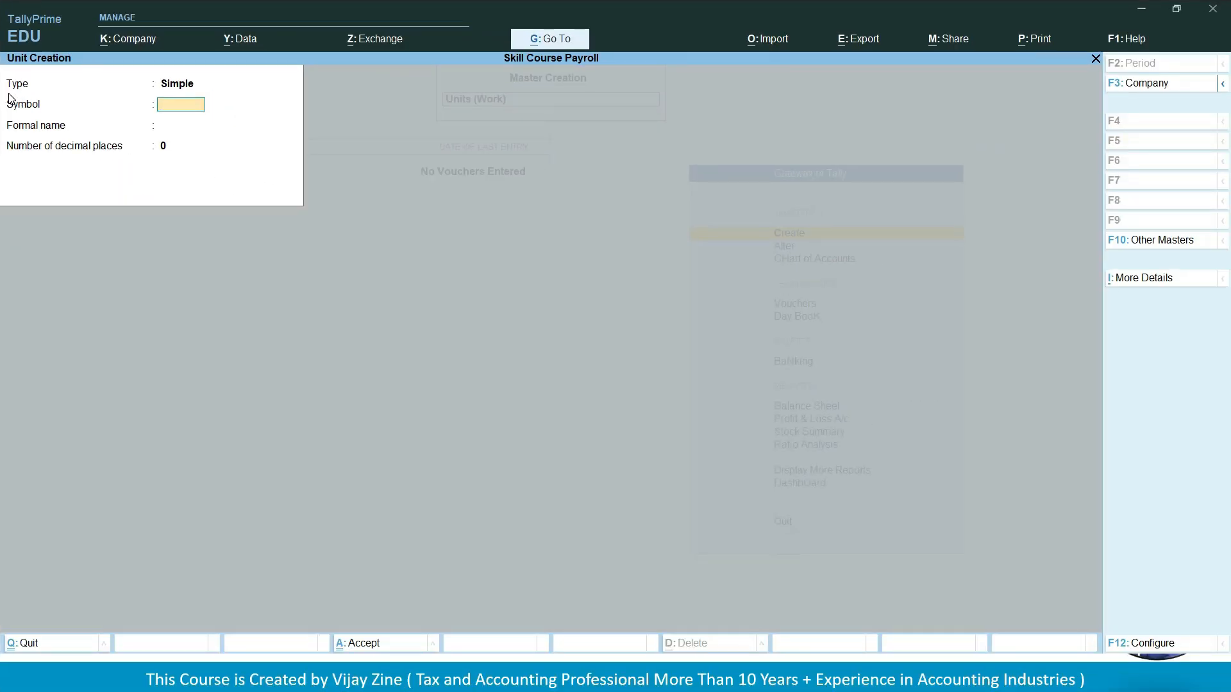
text(Hrs)
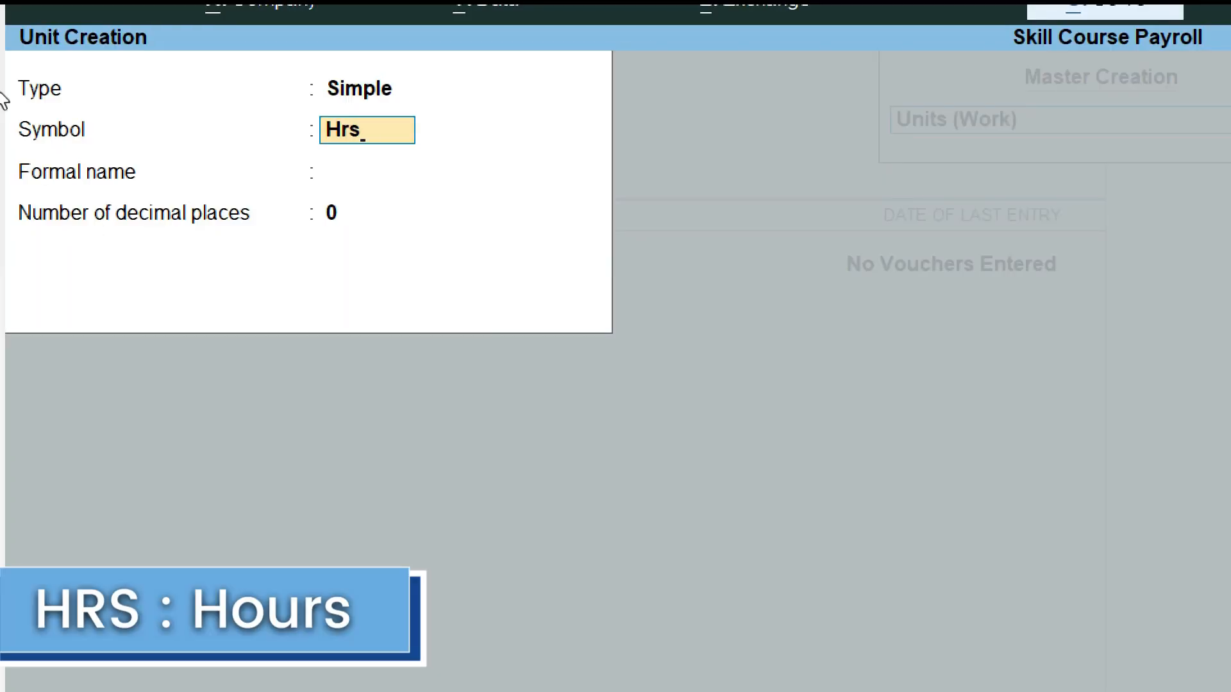
key(Return)
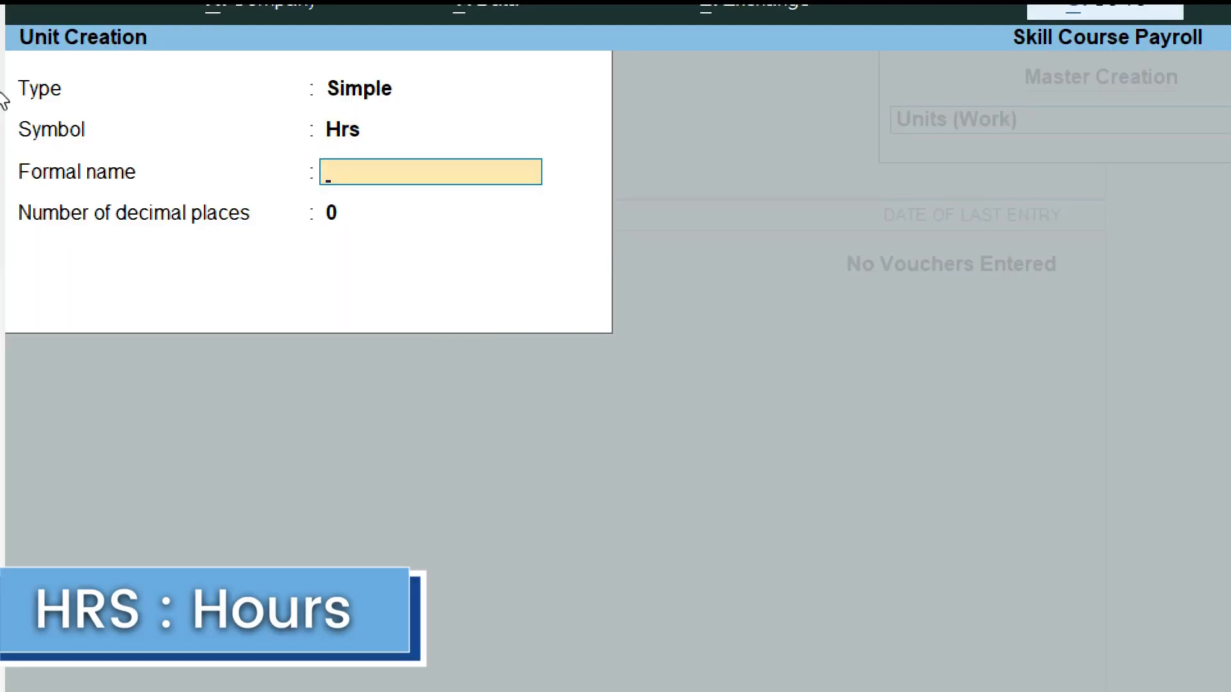
text(Hours)
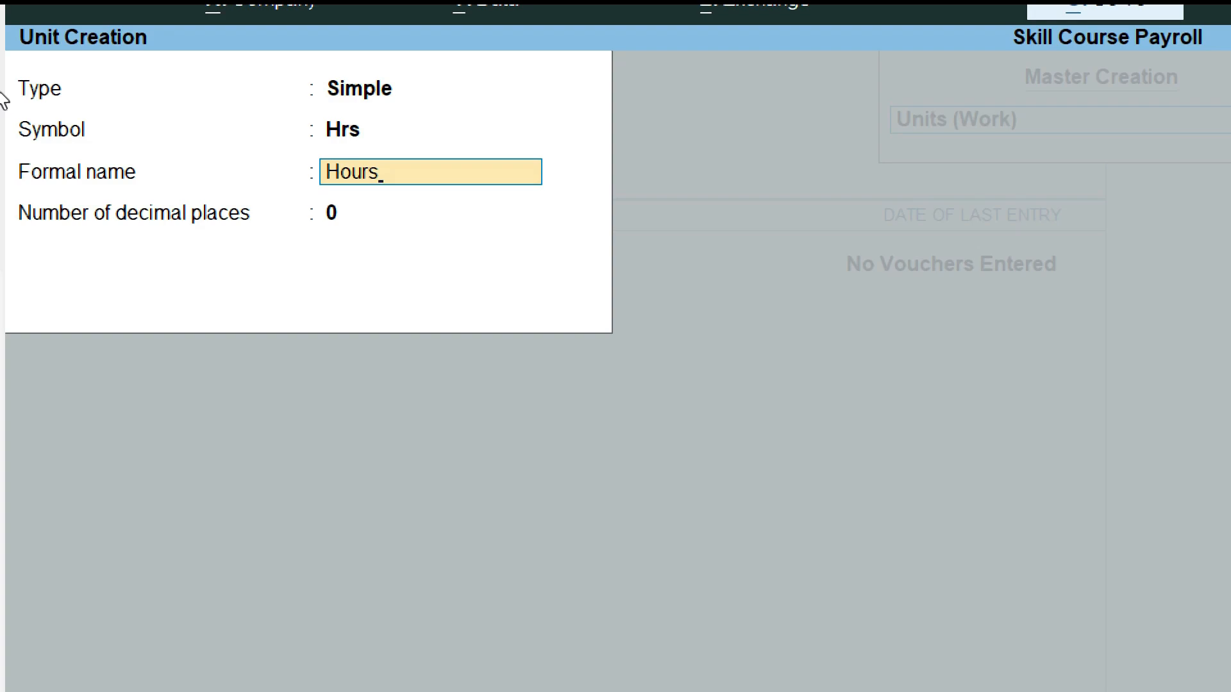
key(Return)
key(Return)
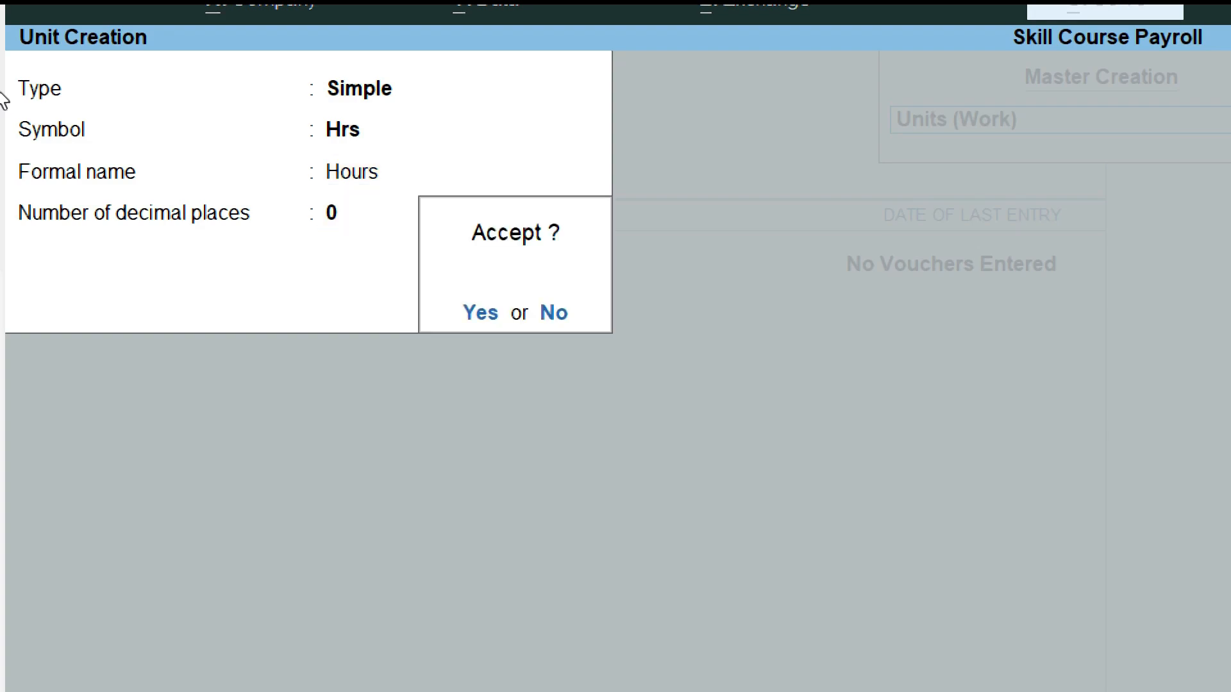
key(Return)
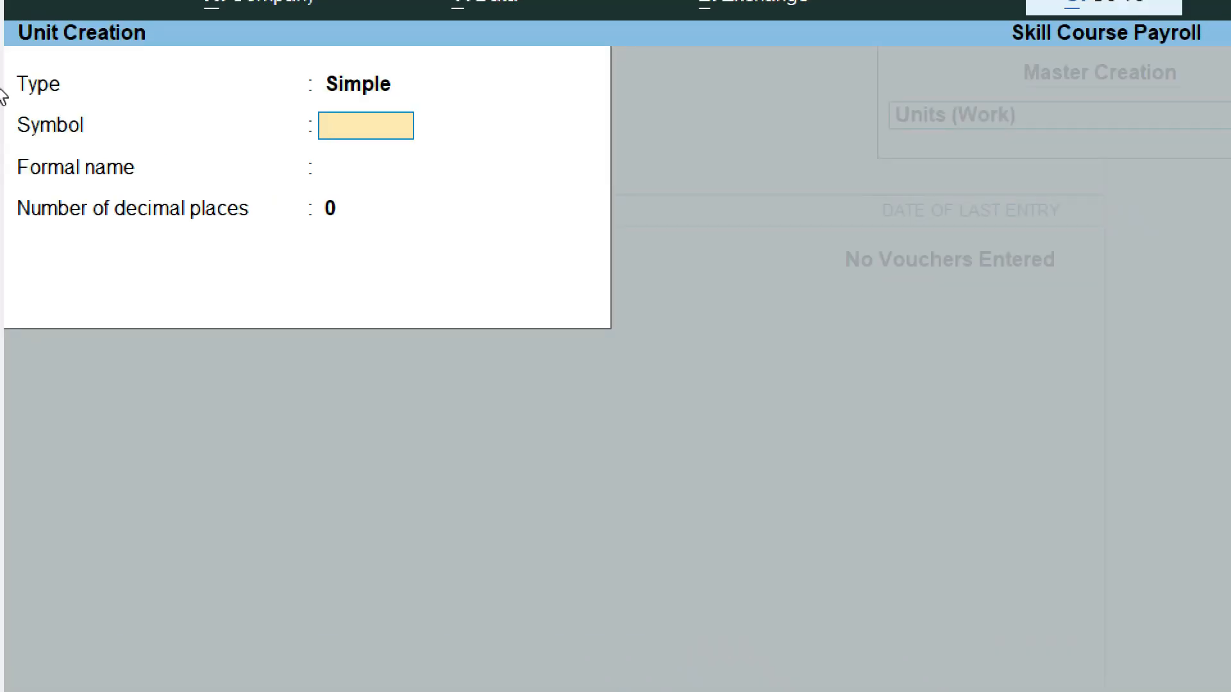
Create a Simple work unit with symbol Mins, formal name Minutes and 0 decimal places.
text(Mins)
key(Return)
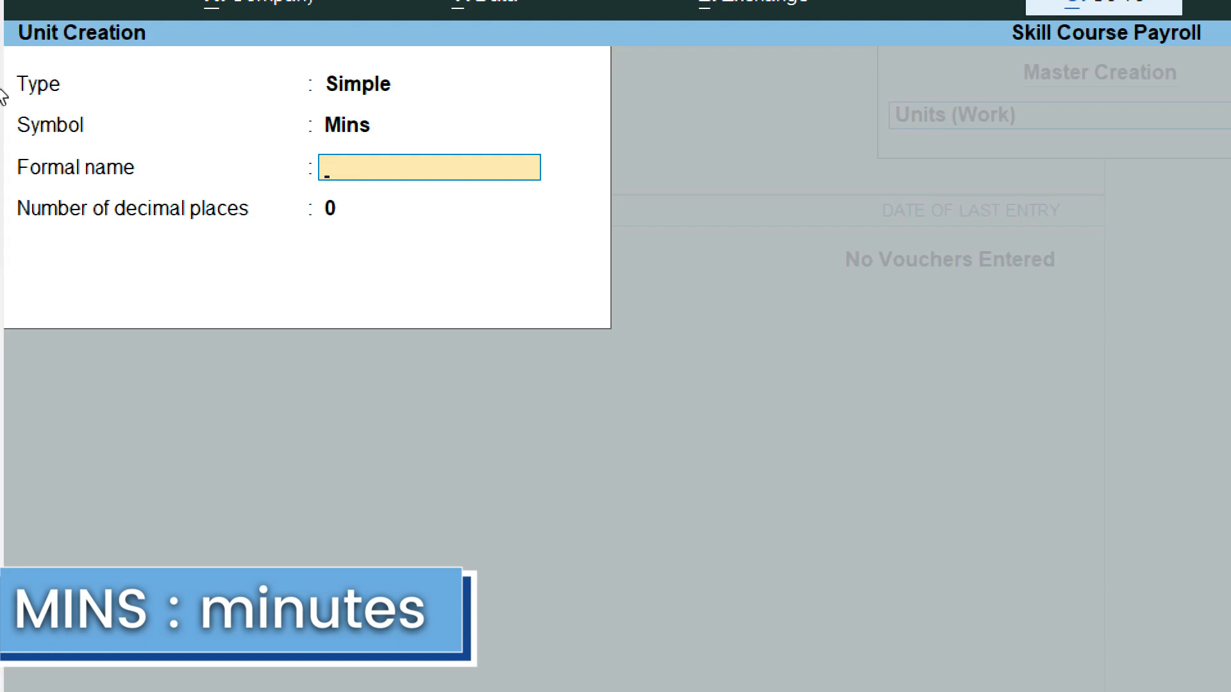
text(Mi)
text(nutes)
key(Return)
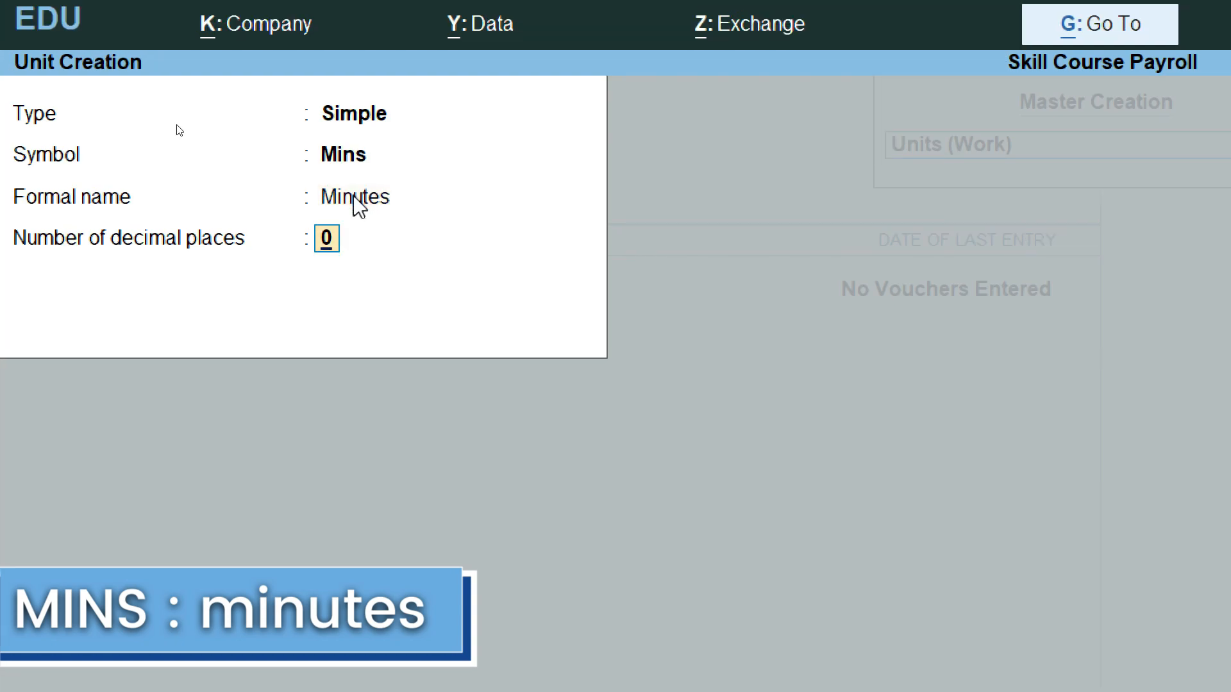
key(Return)
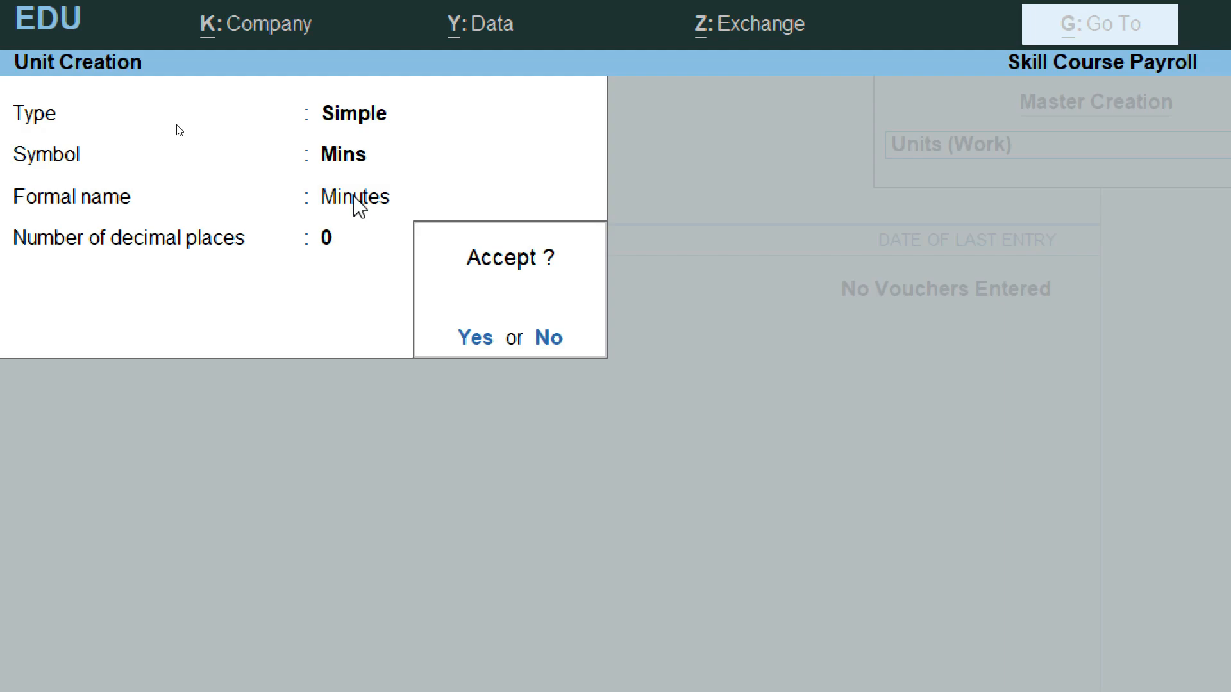
key(Return)
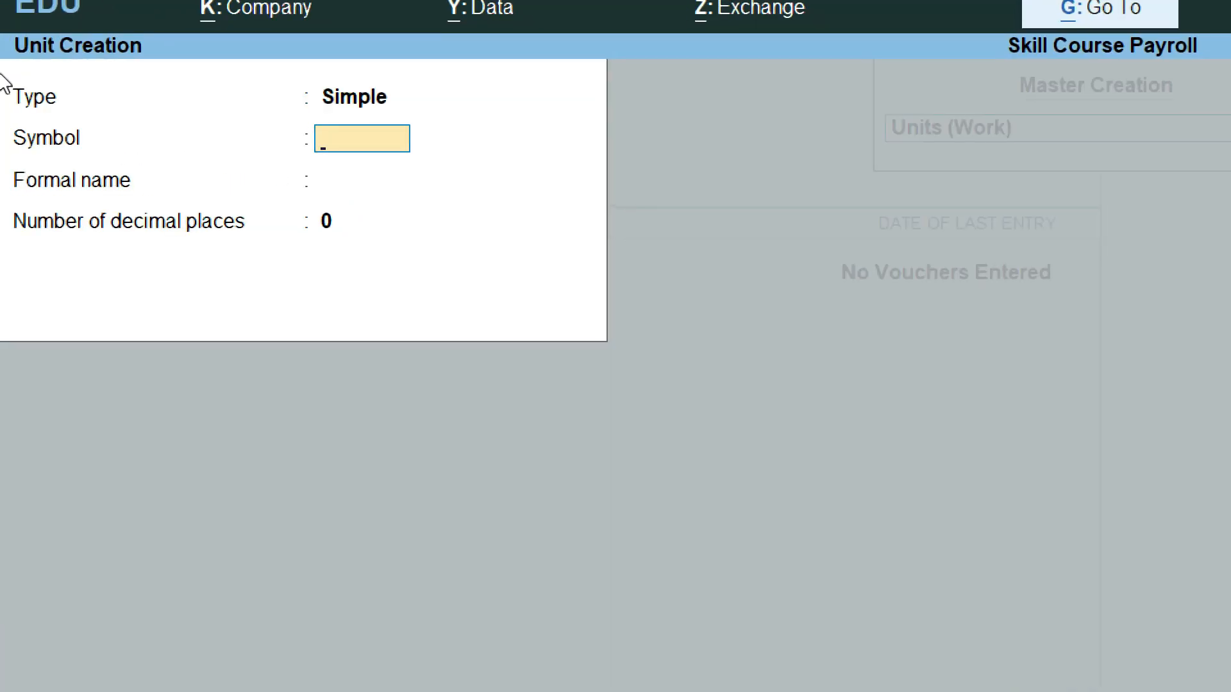
Create a Simple work unit with symbol Dys, formal name Days and 0 decimal places.
text(D)
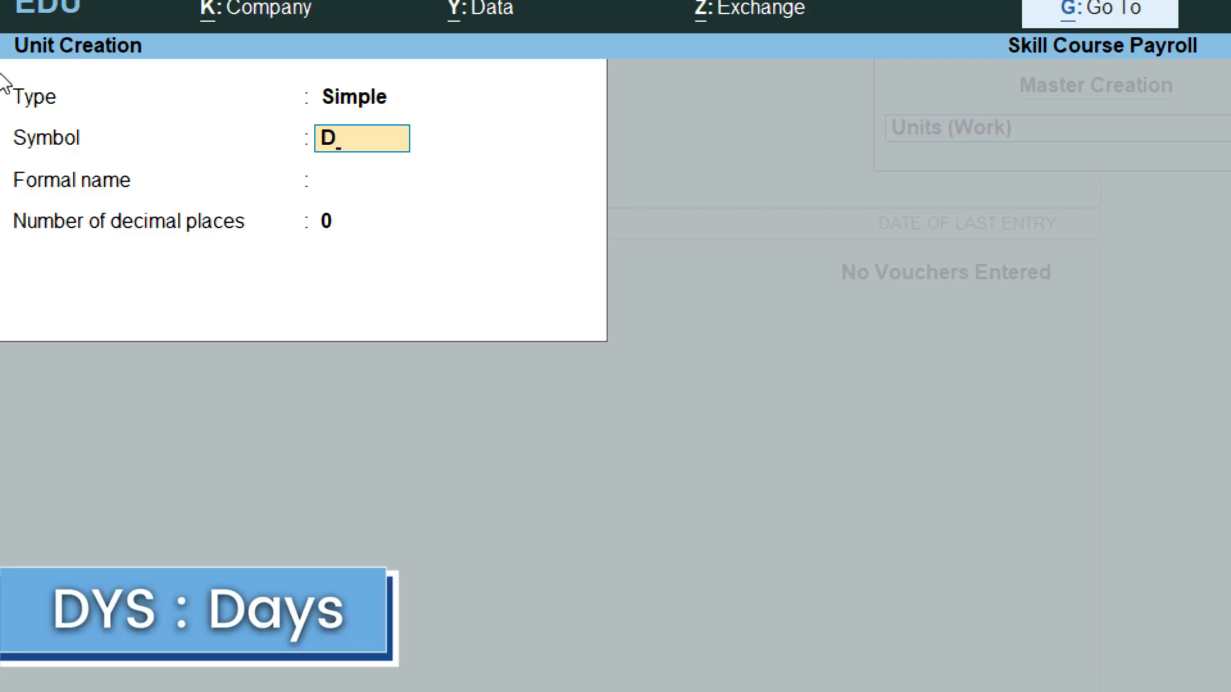
text(ys)
key(Return)
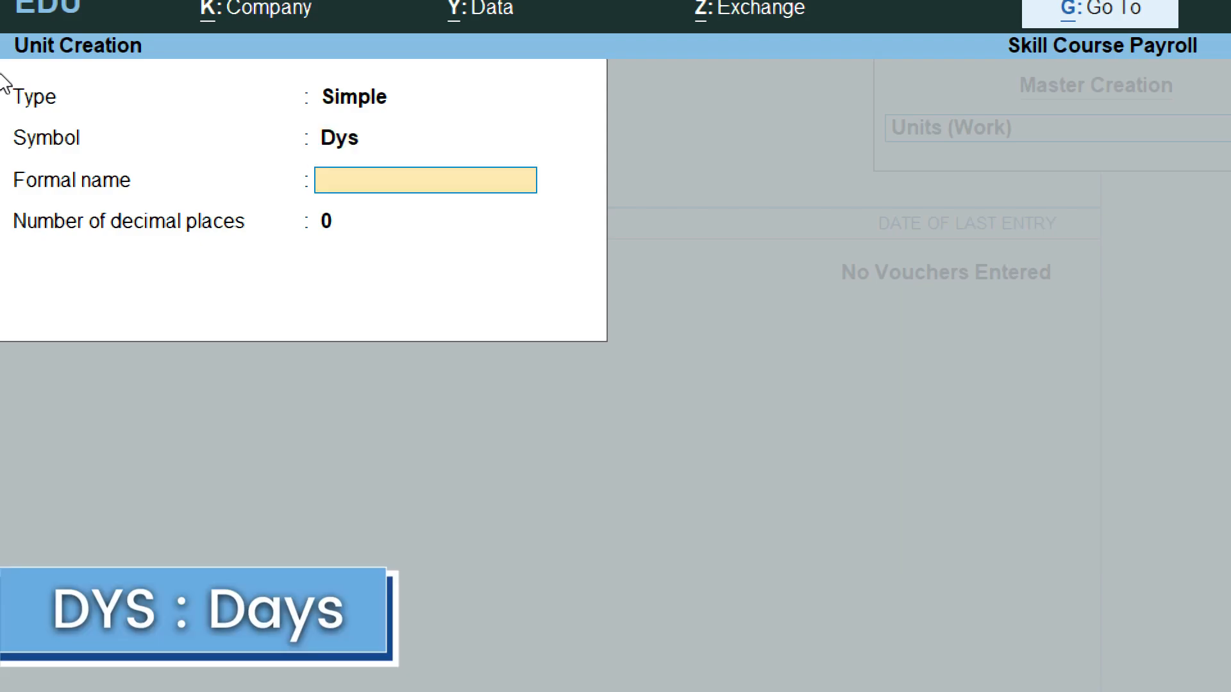
text(ays)
key(Return)
key(Return)
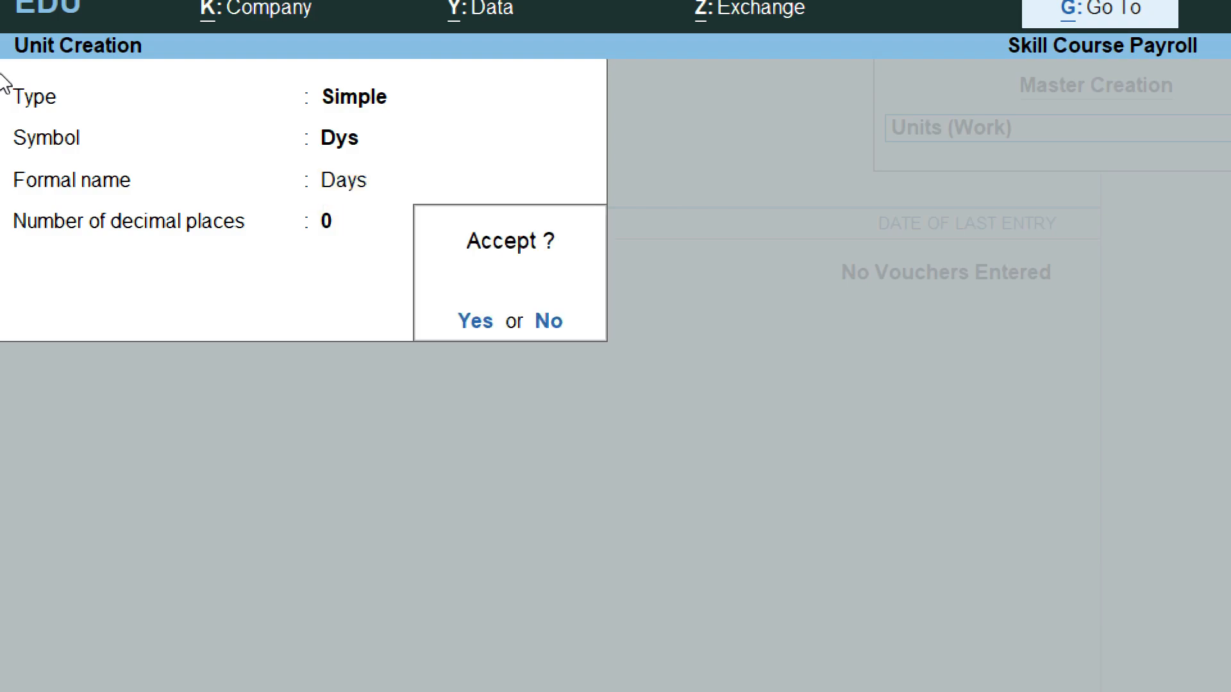
key(Return)
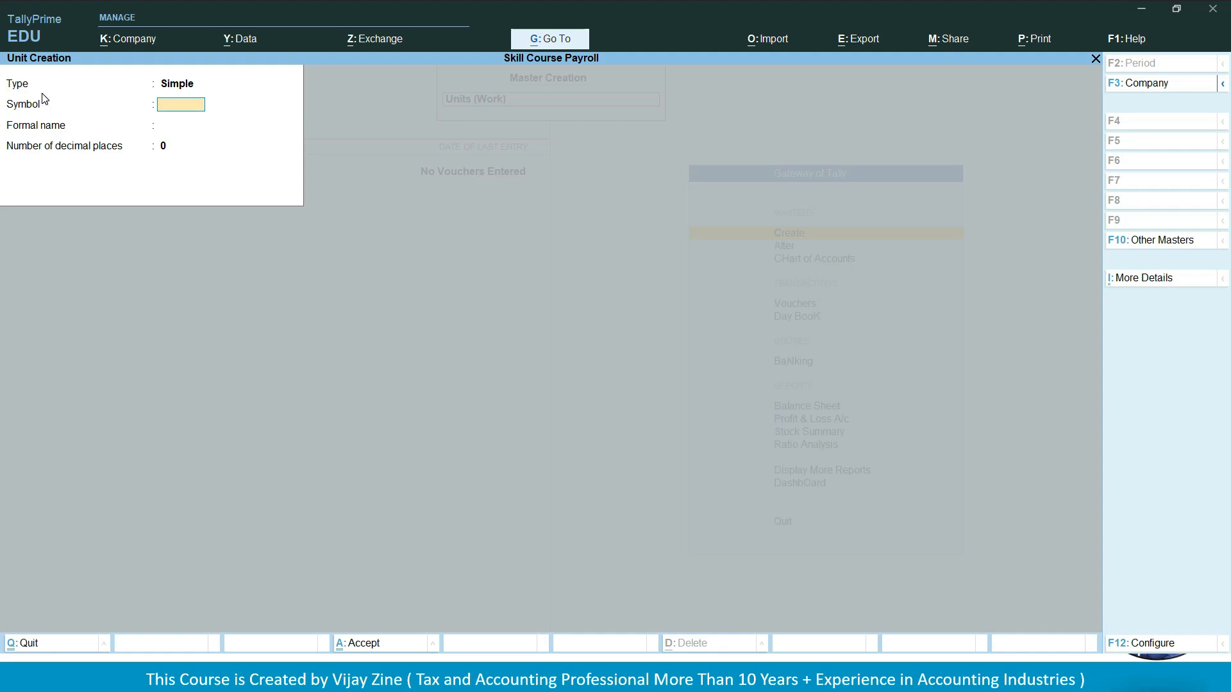
Create a Simple work unit with symbol Mnths, formal name Months and 0 decimal places.
text(Mn)
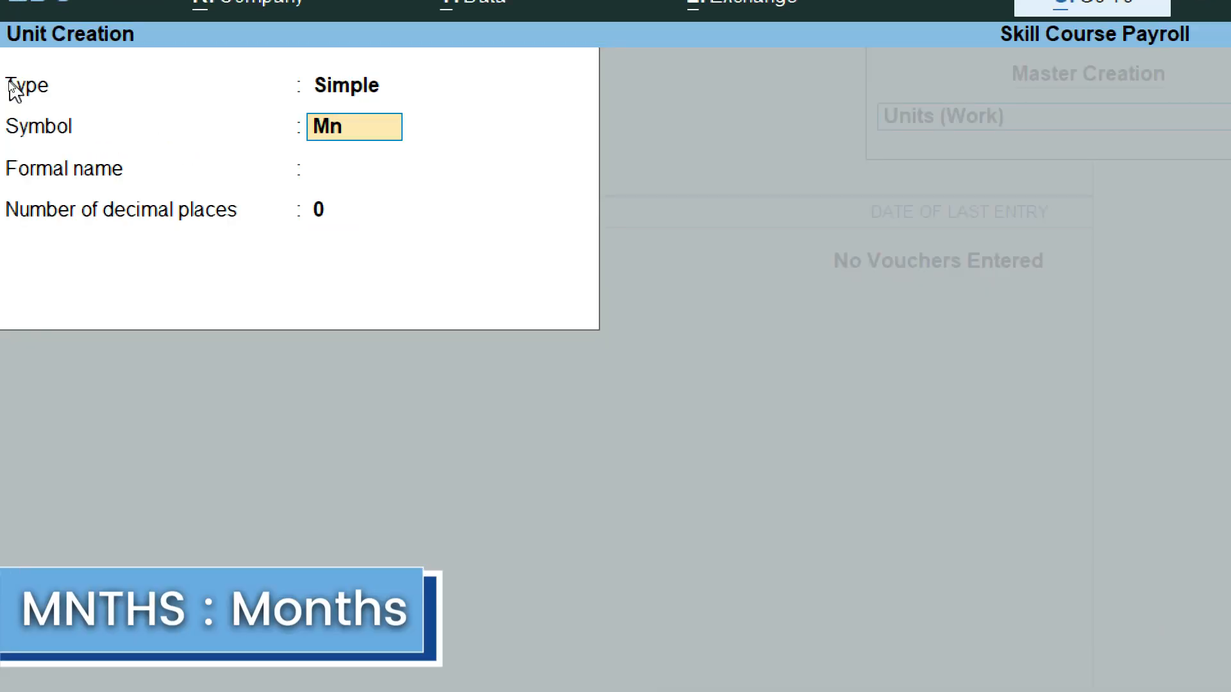
text(ths)
key(Return)
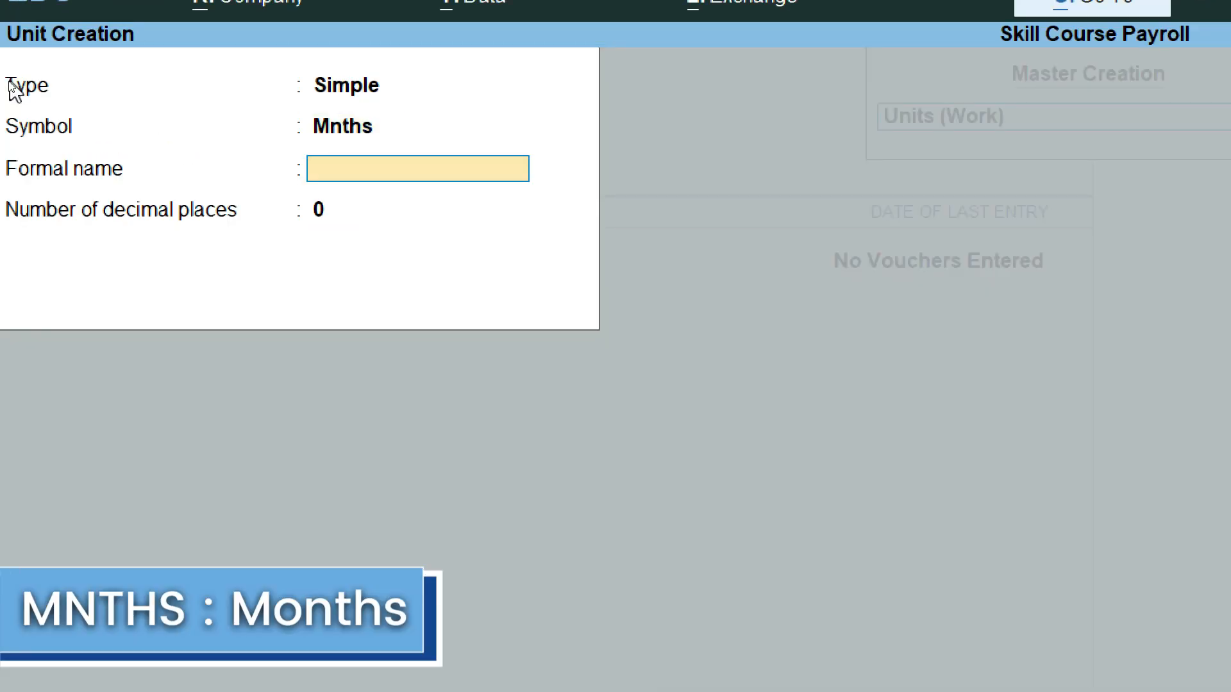
text(Months)
key(Return)
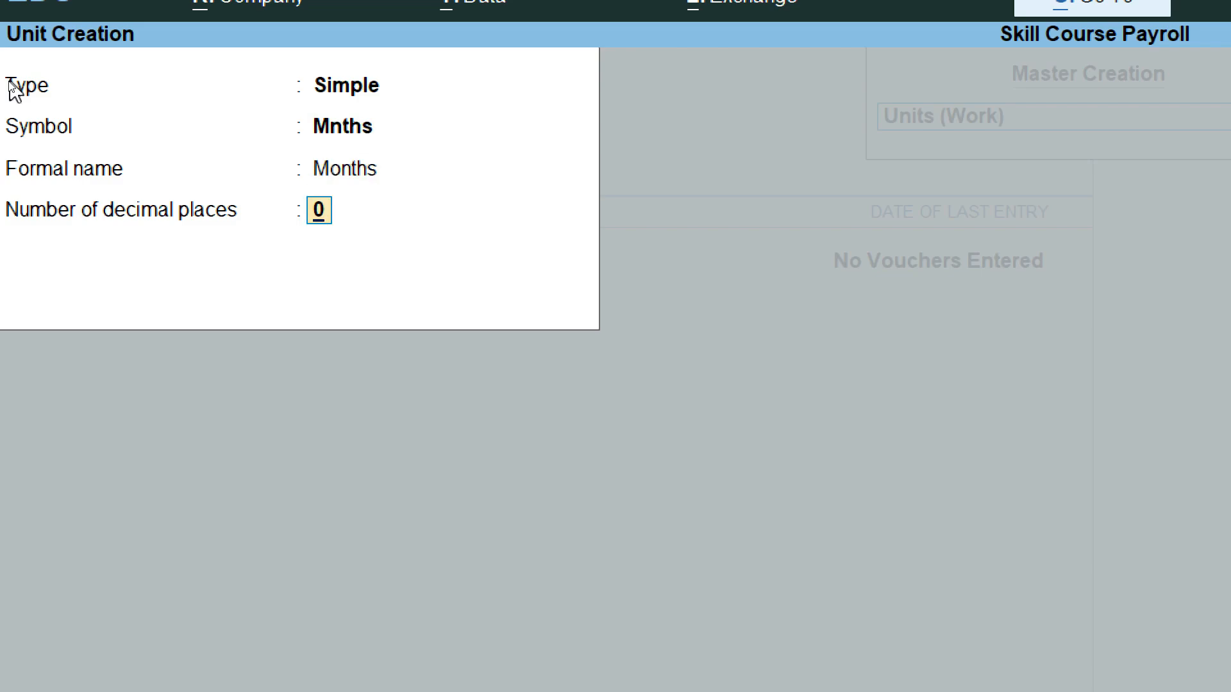
key(Return)
key(Return)
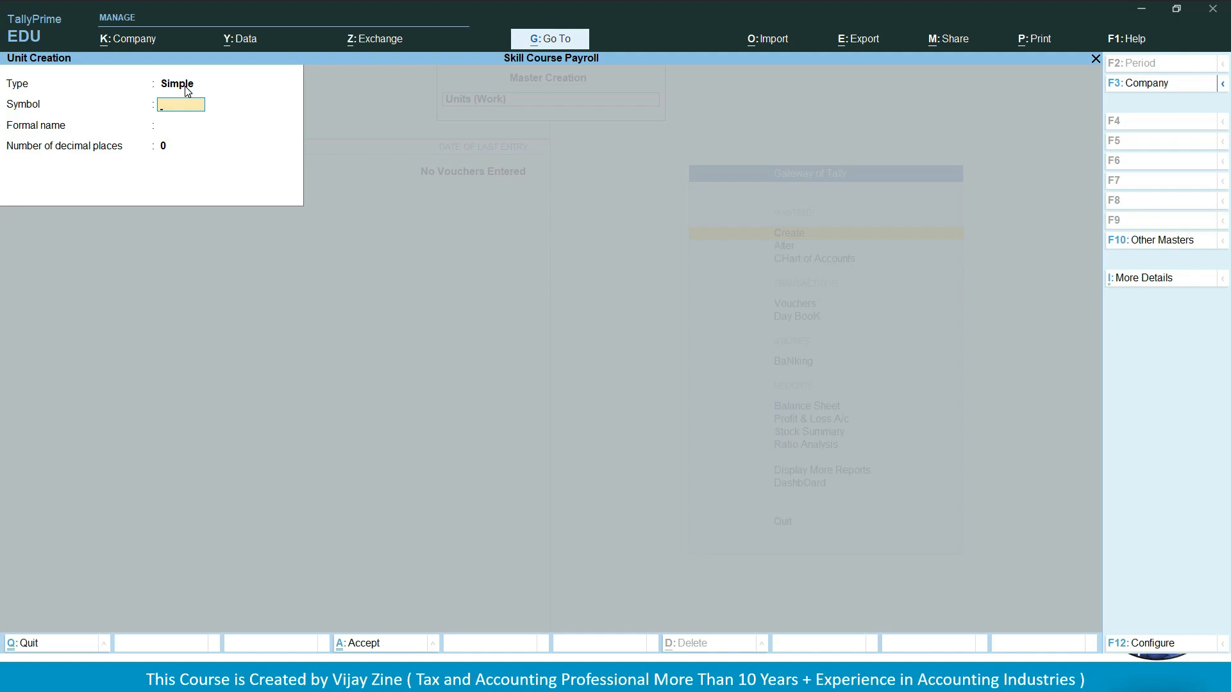
Create a Compound work unit of Hrs of 60 Mins, then return to the Gateway of Tally.
click(16, 83)
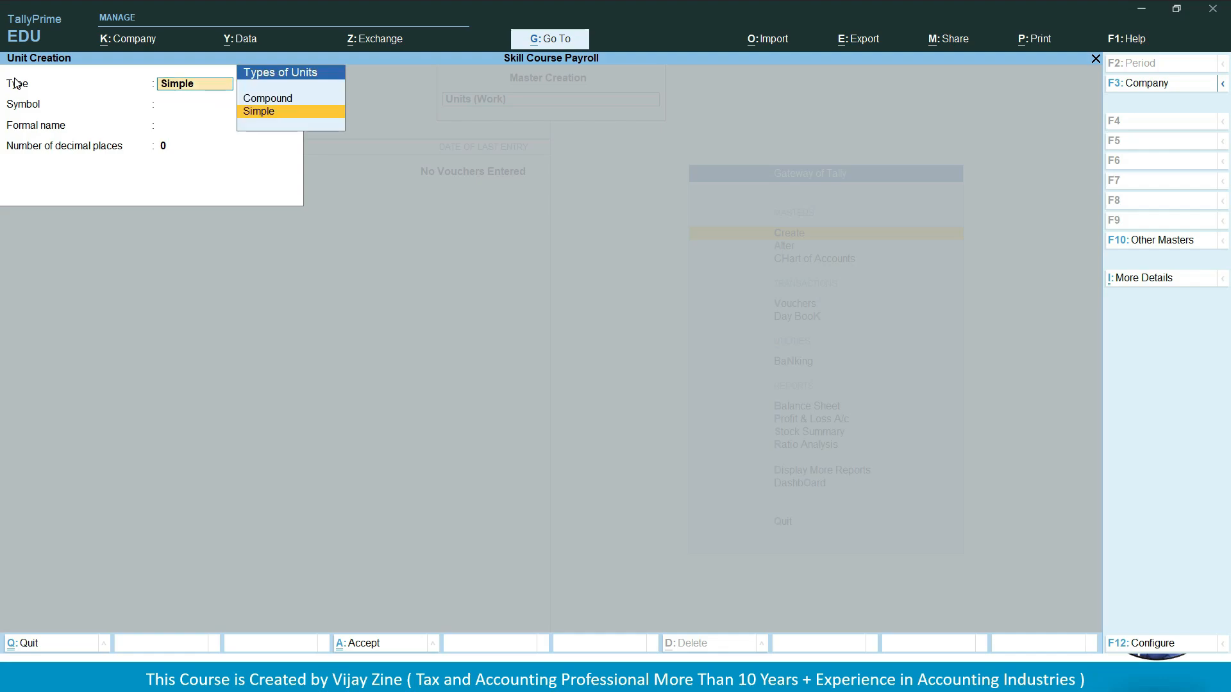
key(Up)
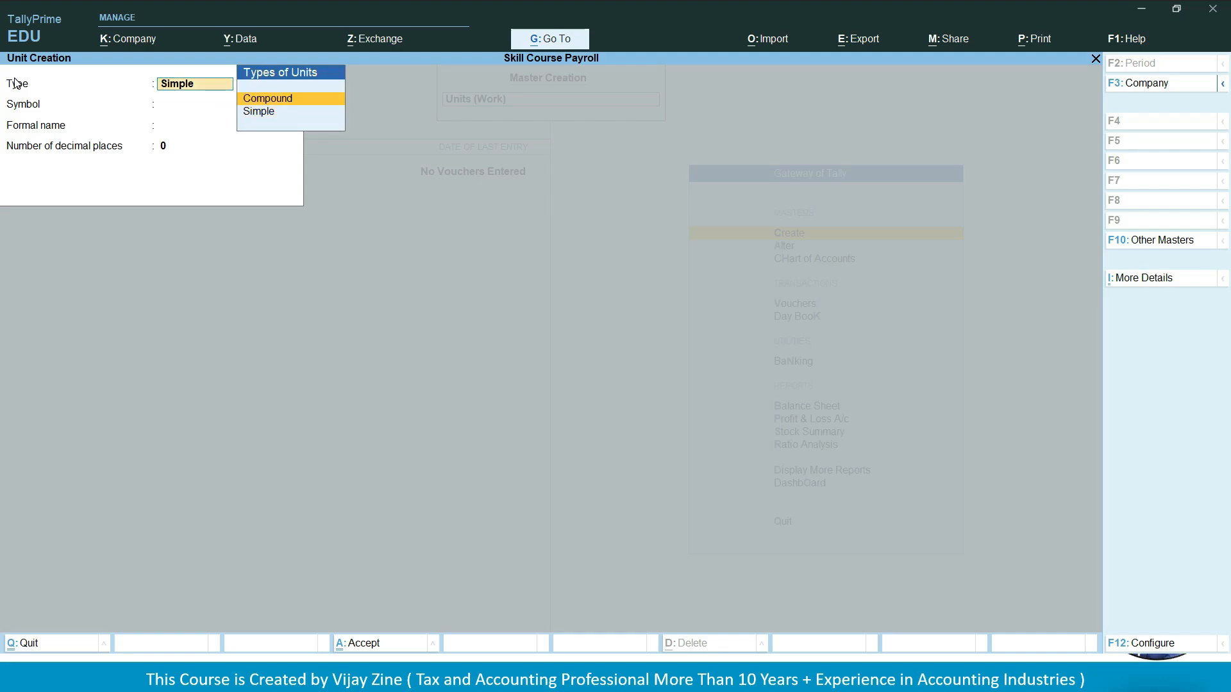
key(Return)
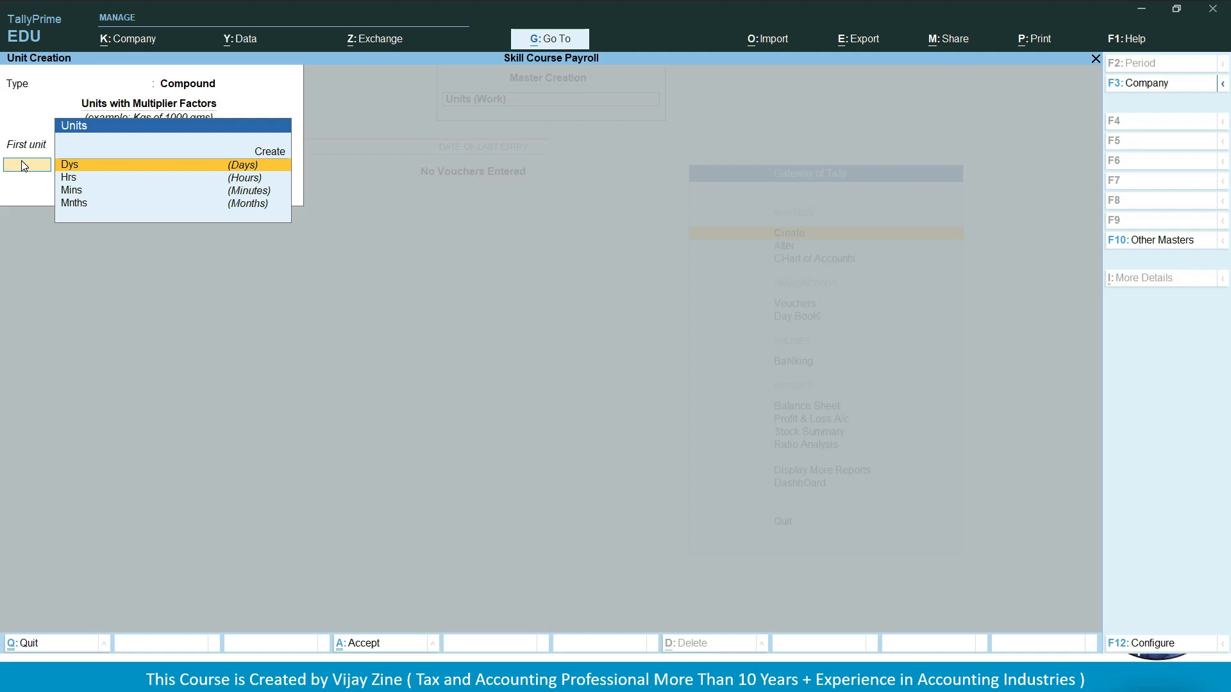
key(Down)
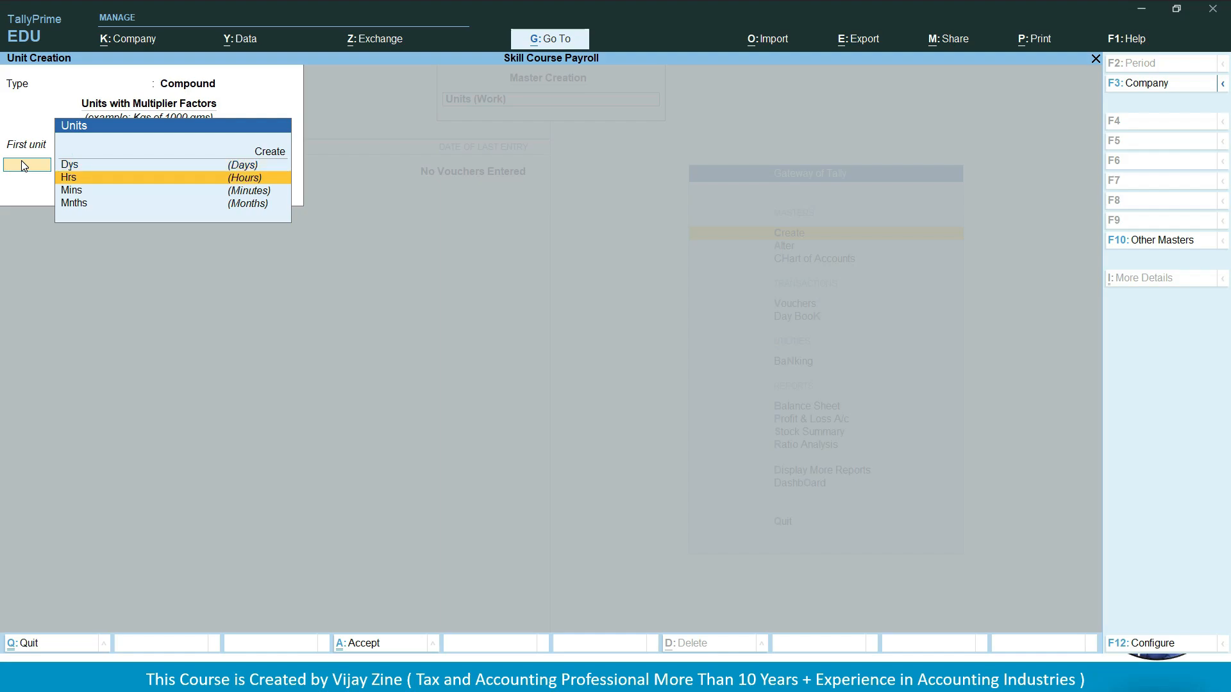
key(Return)
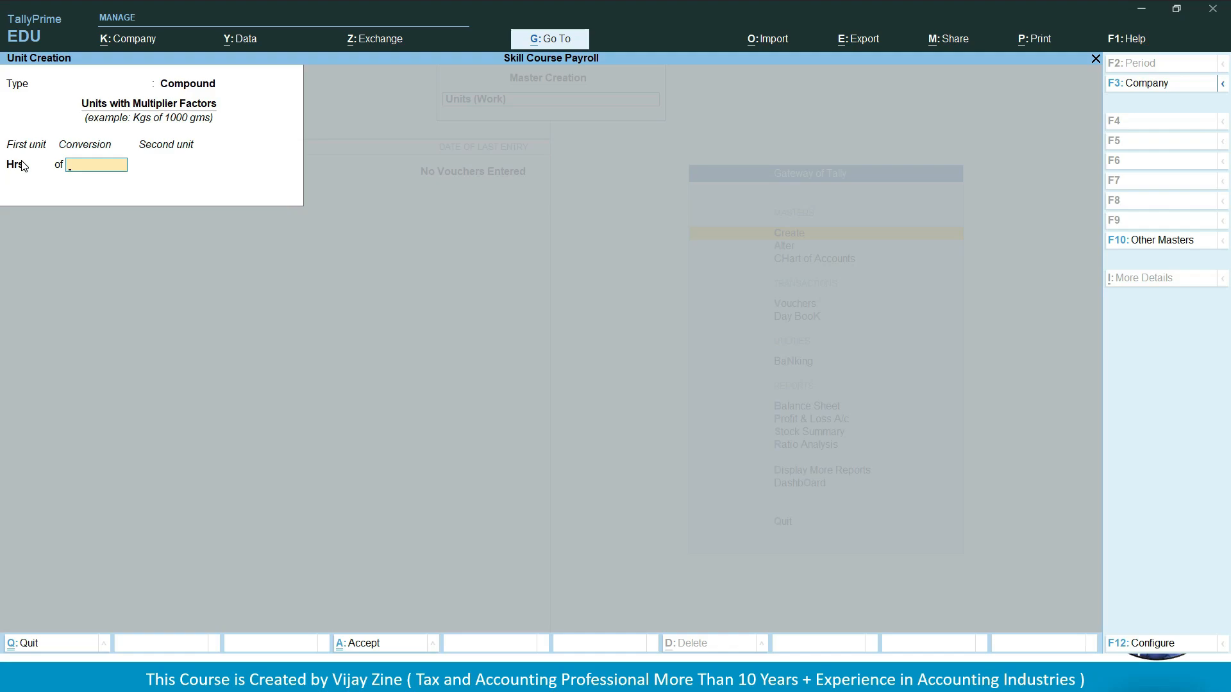
text(60)
key(Return)
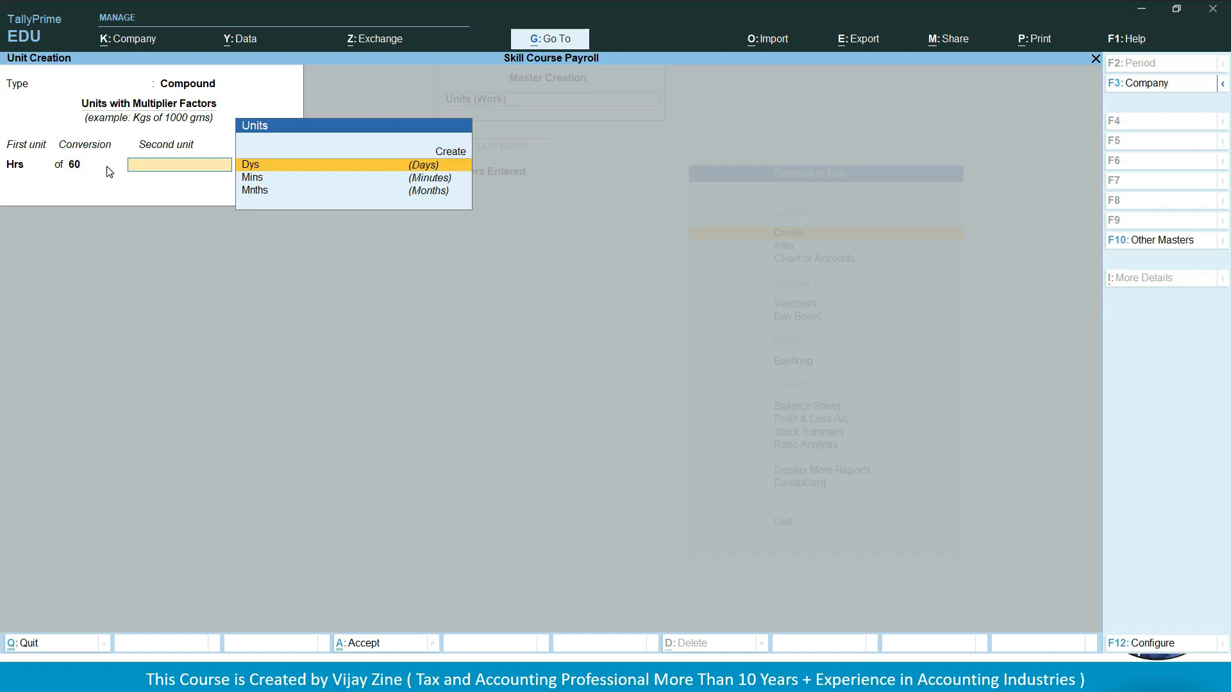
key(Down)
key(Return)
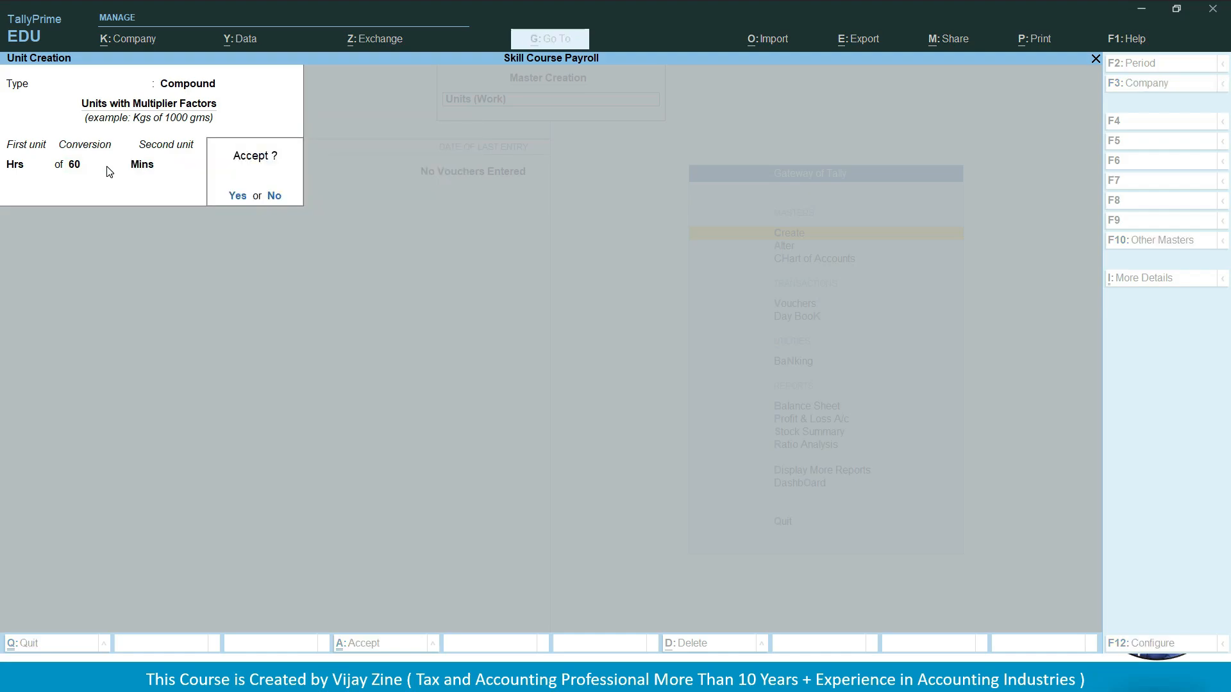
key(n)
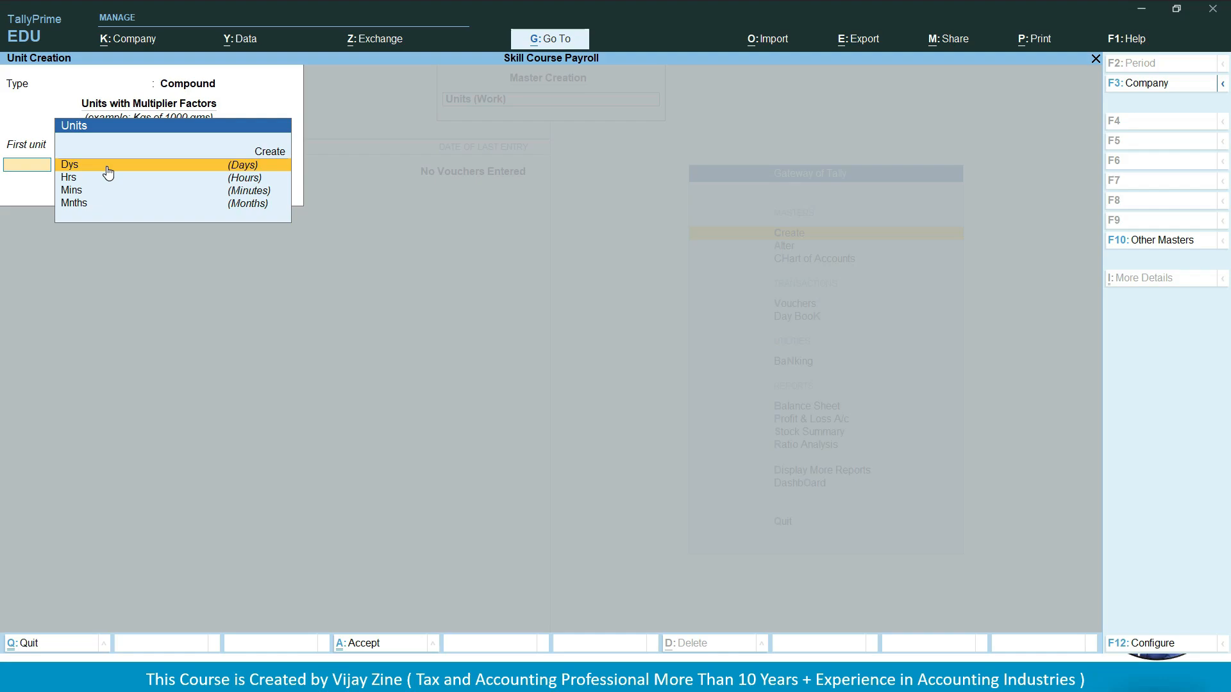
key(Escape)
key(y)
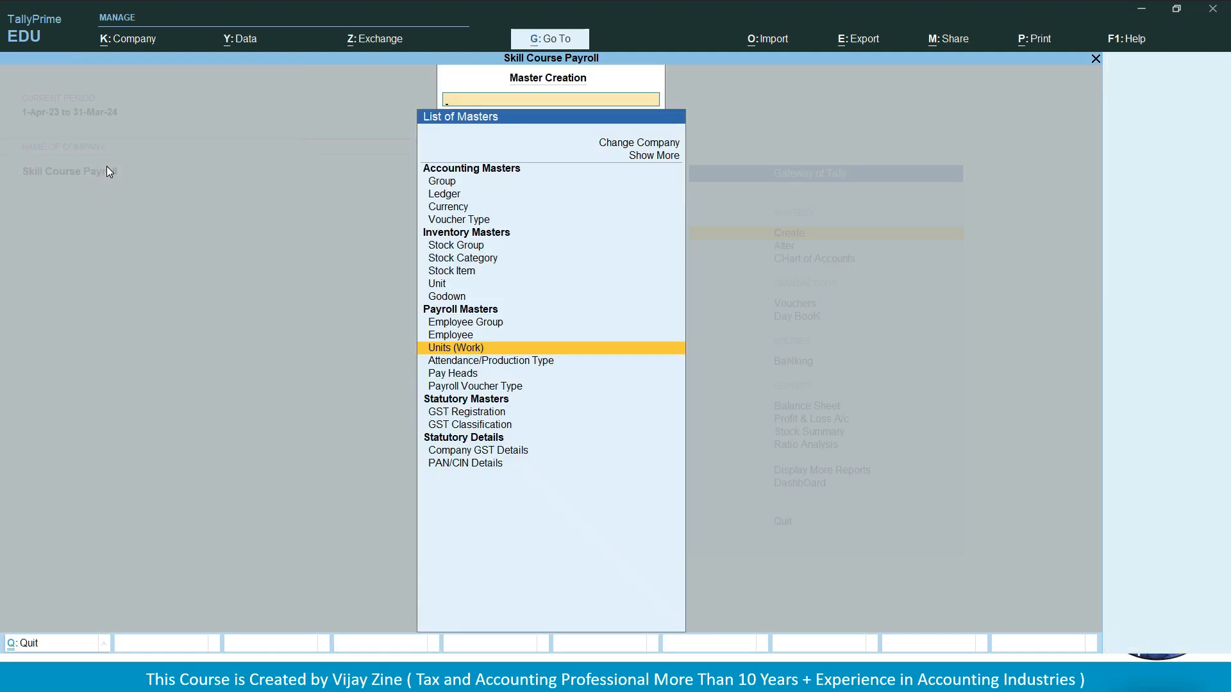
key(Escape)
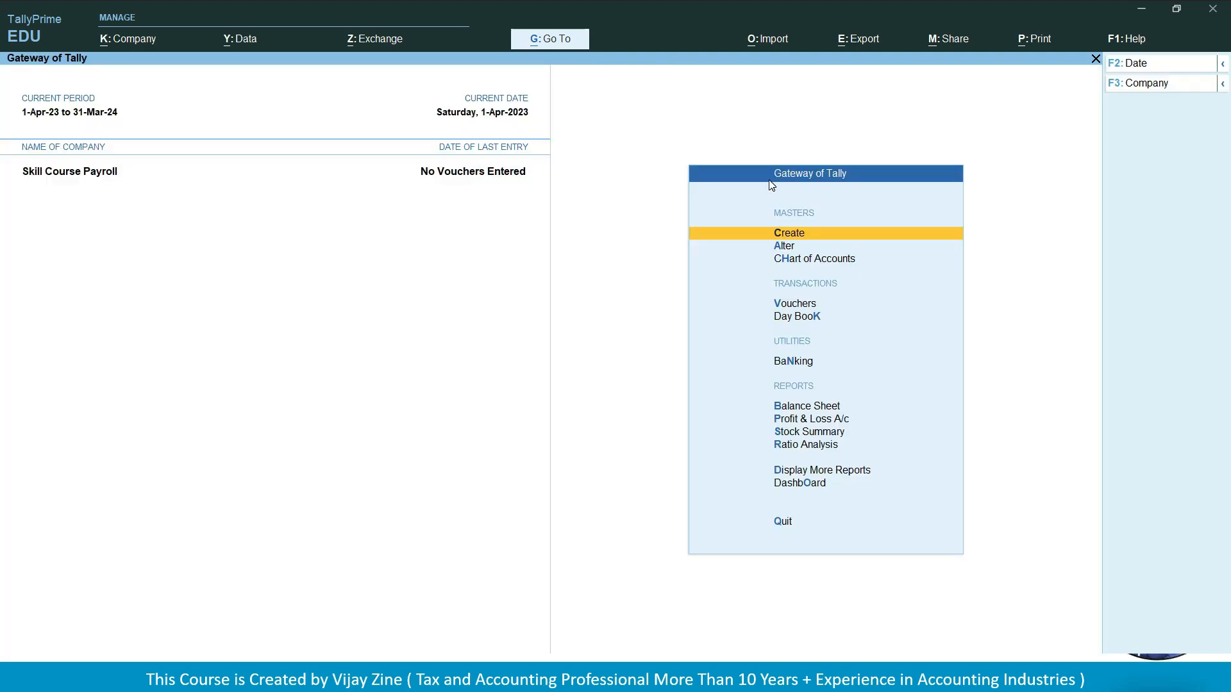
Open the list of existing Units (Work) payroll masters for alteration.
key(Down)
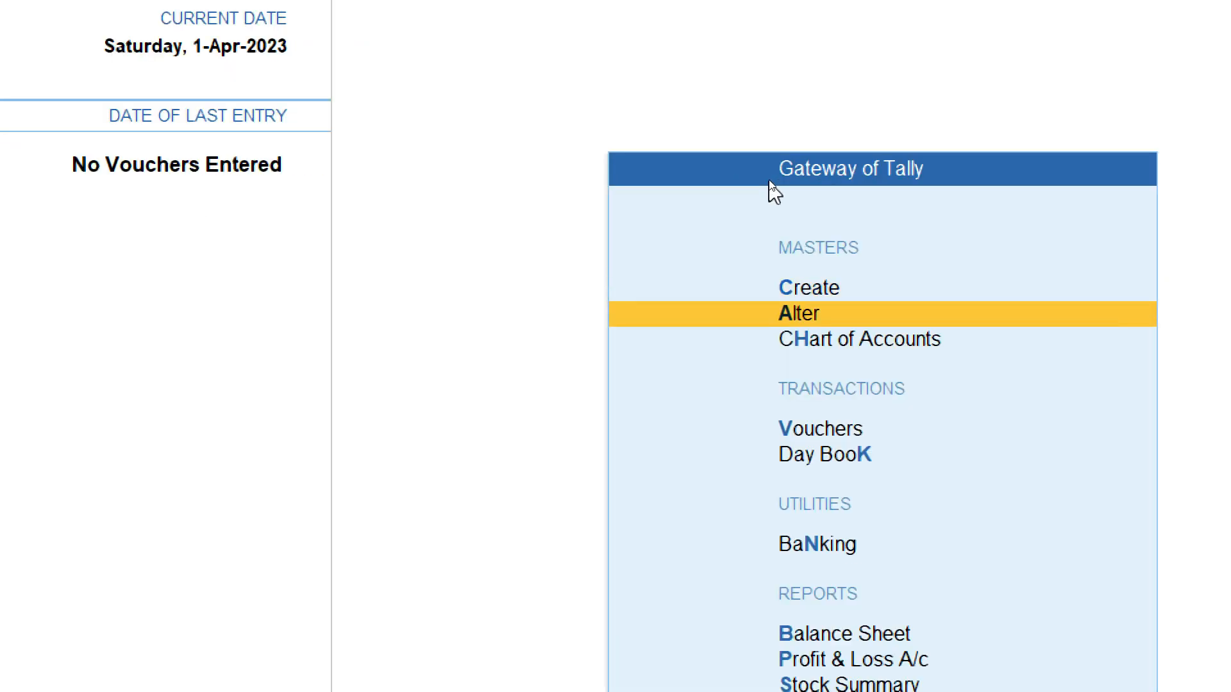
key(Return)
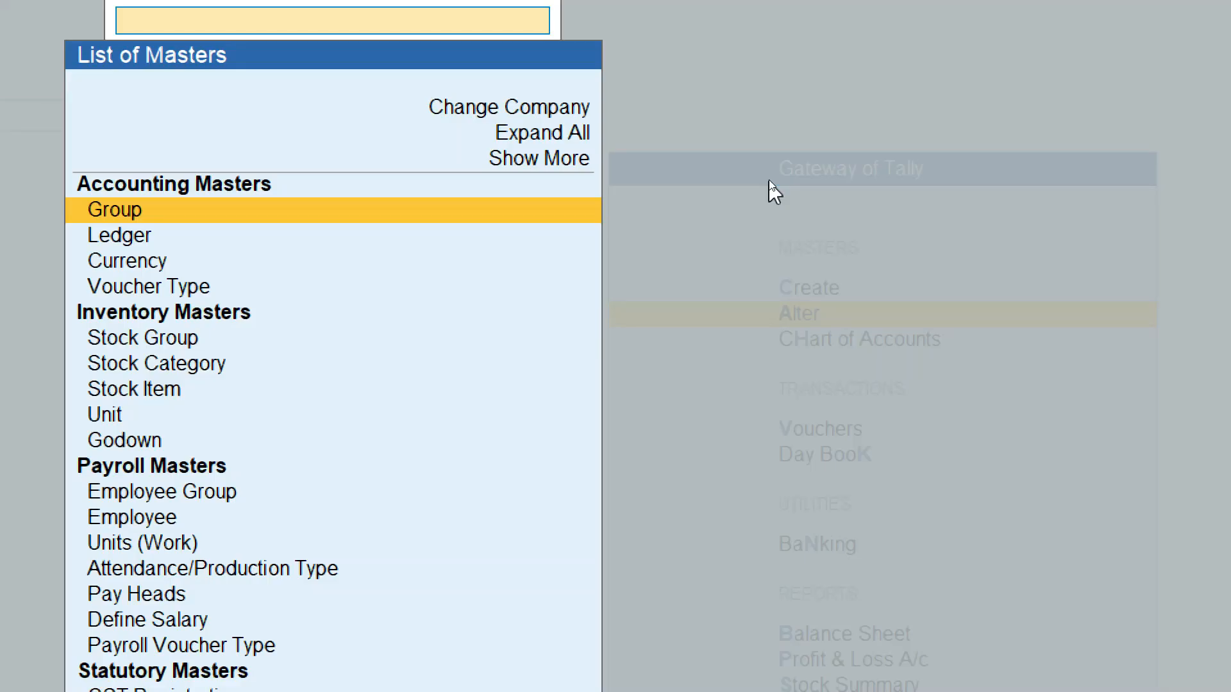
key(Down)
key(Down)
key(Down)
key(Down)
key(Down)
key(Down)
key(Down)
key(Down)
key(Down)
key(Down)
key(Down)
key(Down)
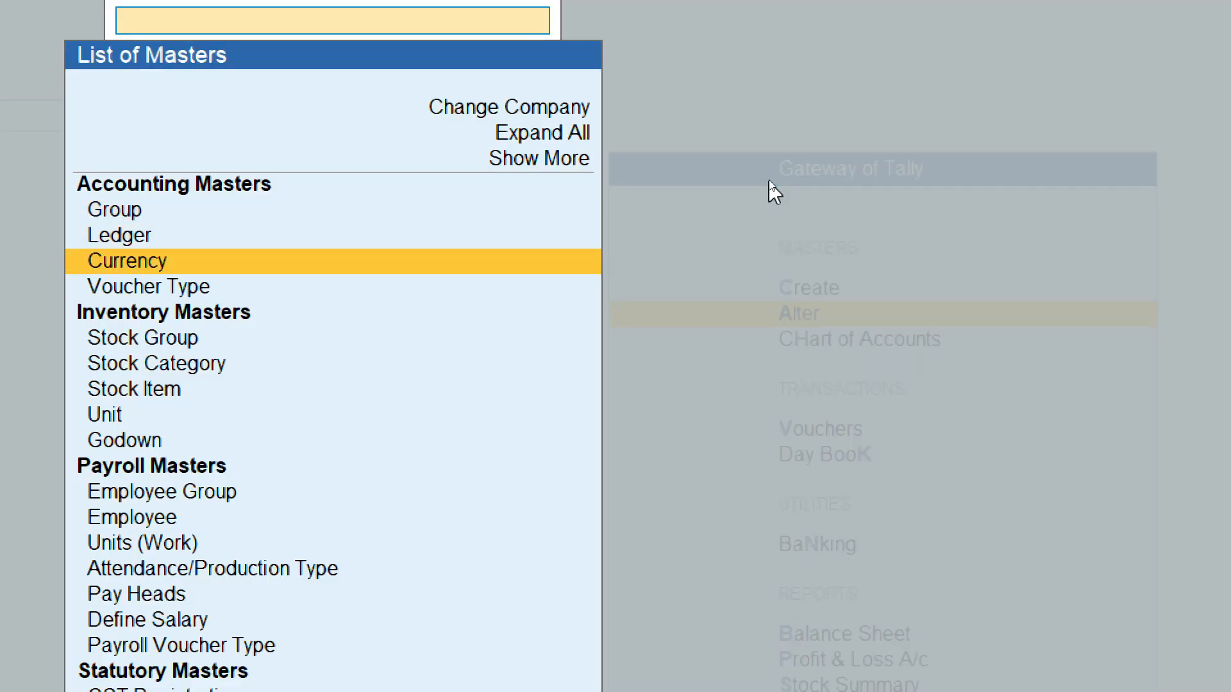
key(Down)
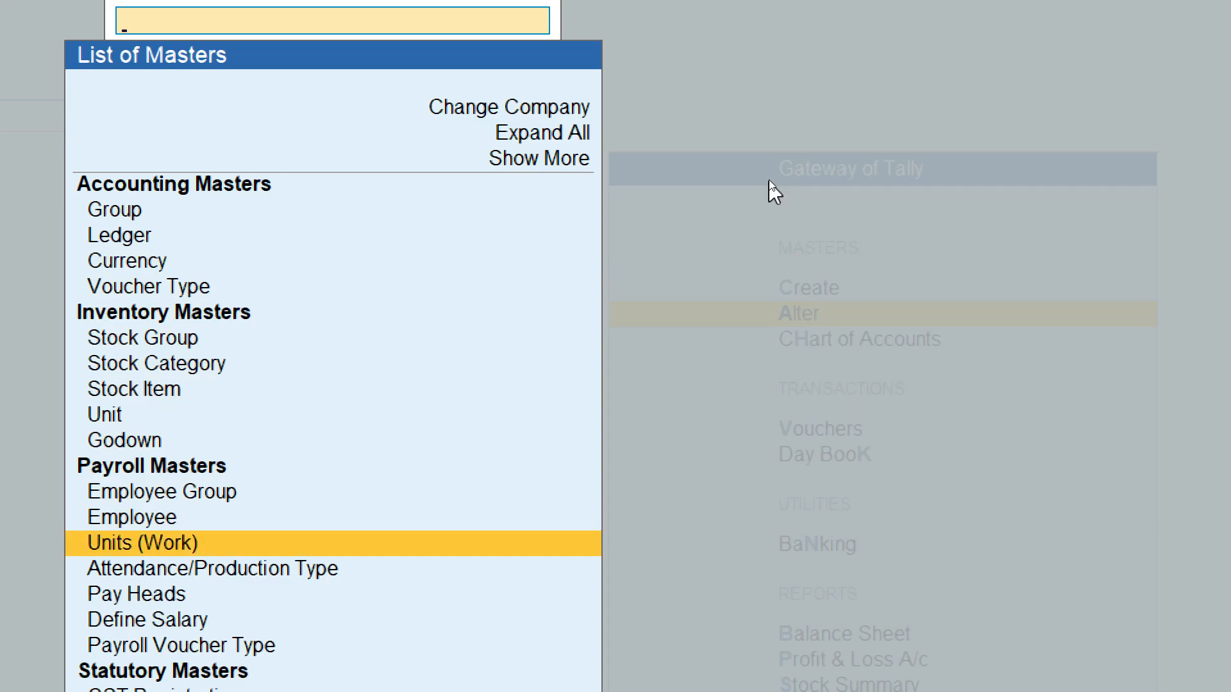
key(Return)
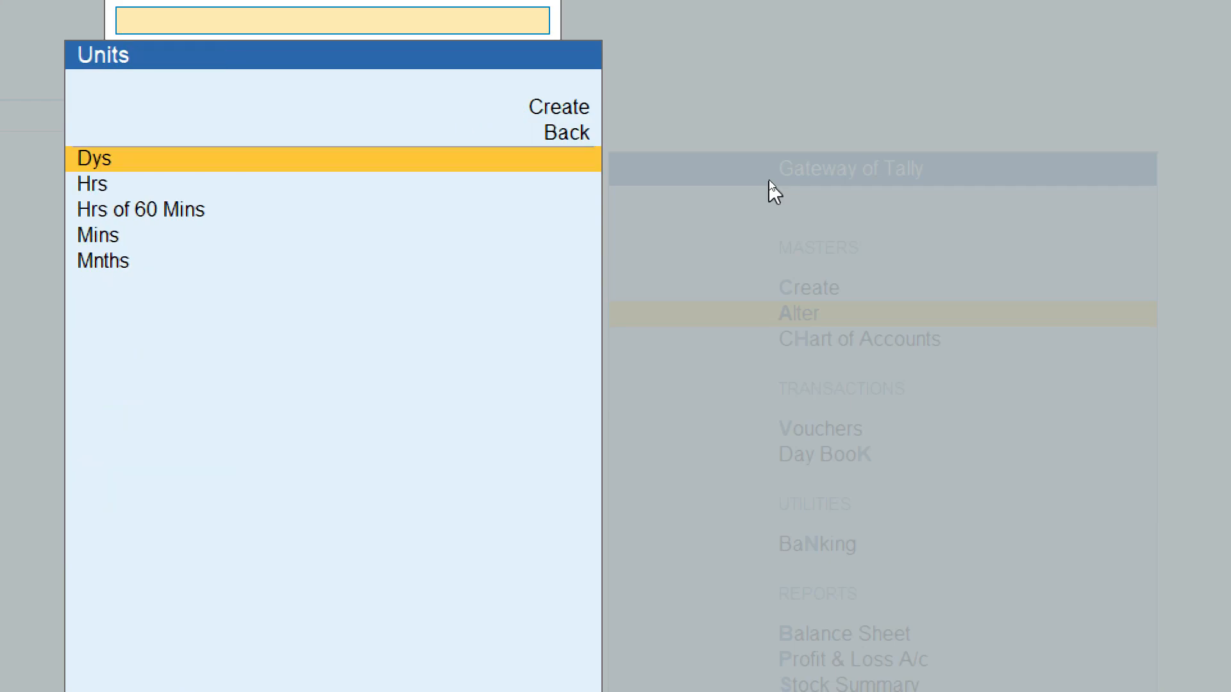
Check the entries in the work units list, then return to the Gateway of Tally without altering any.
key(Down)
key(Down)
key(Down)
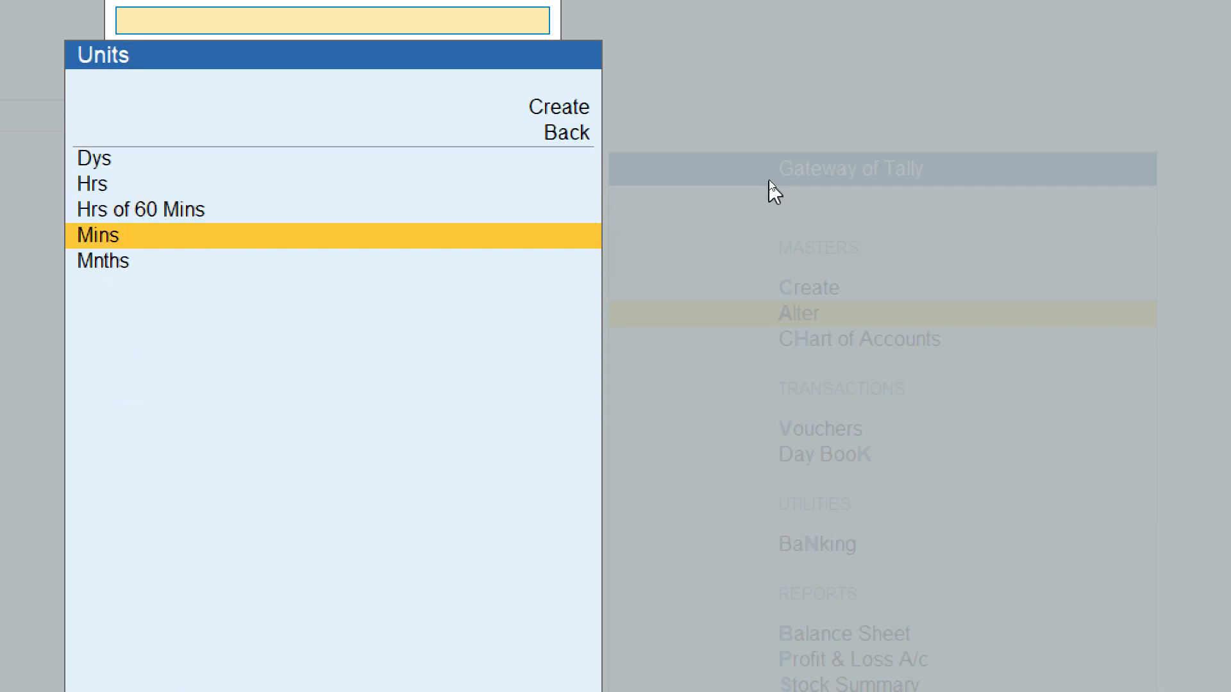
key(Down)
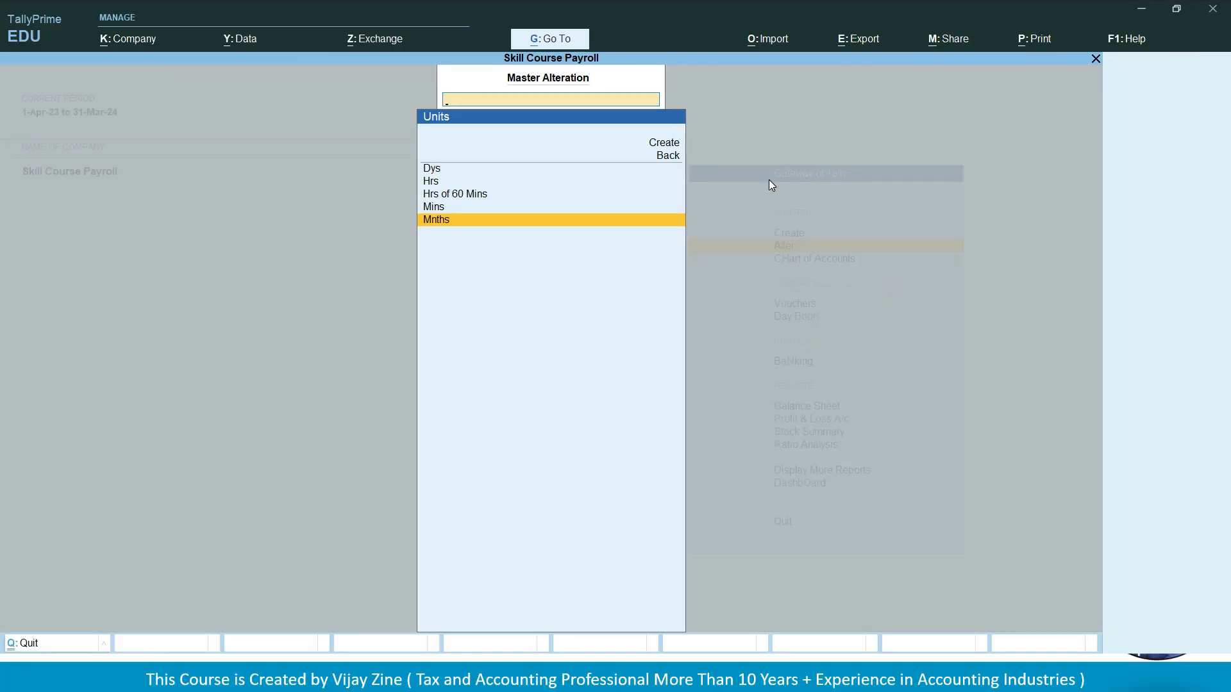
key(Escape)
key(Escape)
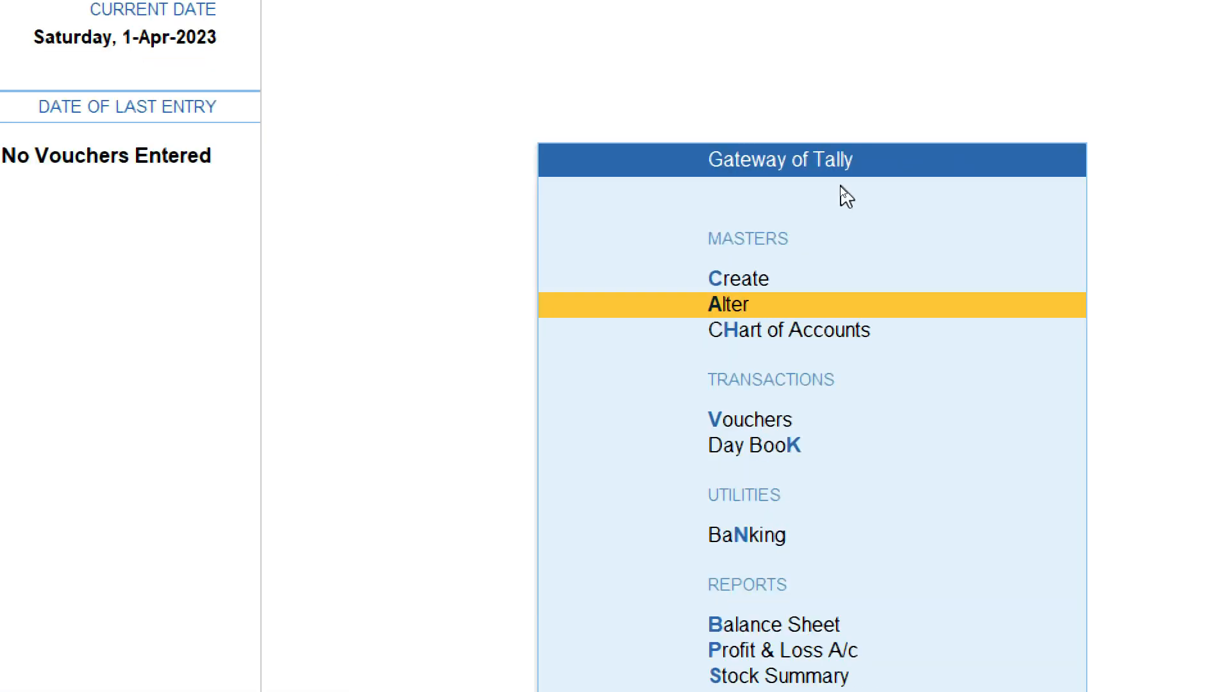
Open the creation form for a new Attendance/Production Type payroll master.
key(Up)
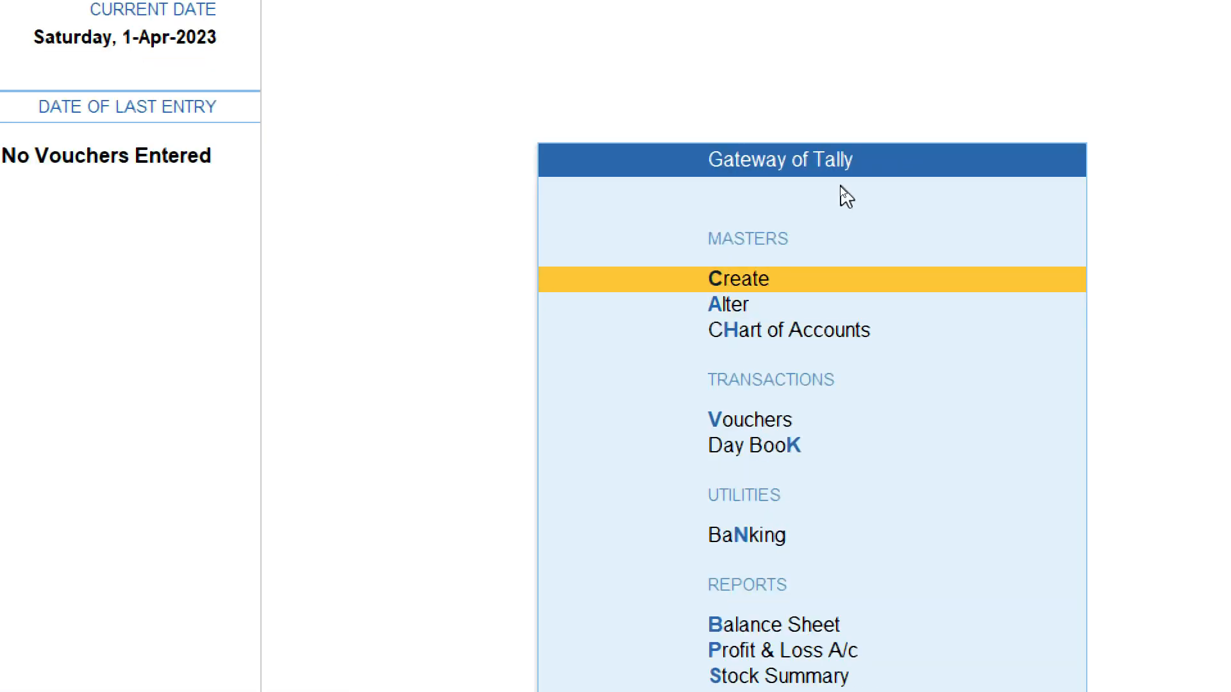
key(Return)
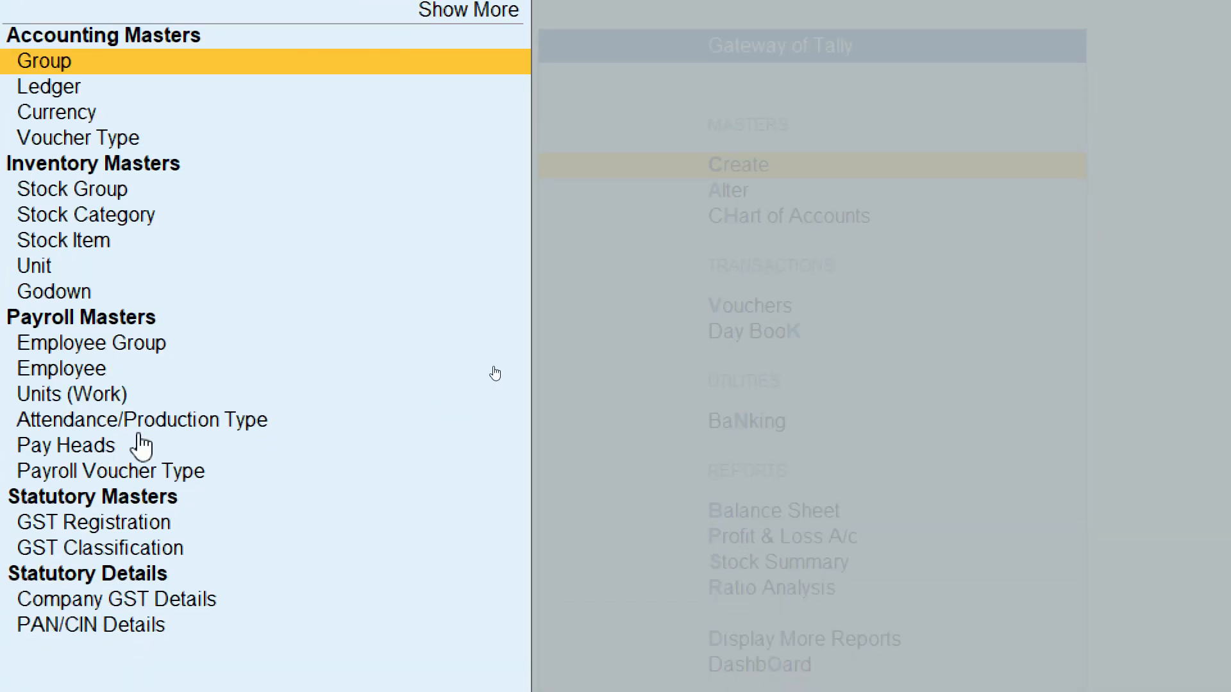
click(131, 424)
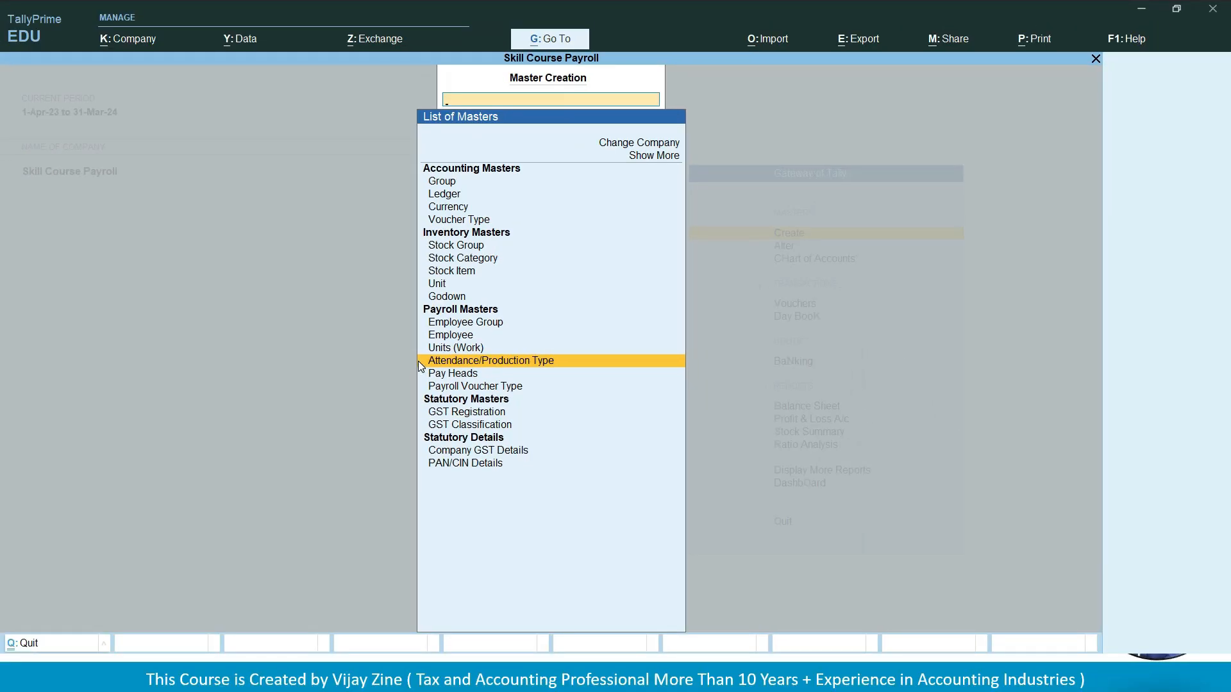
click(419, 364)
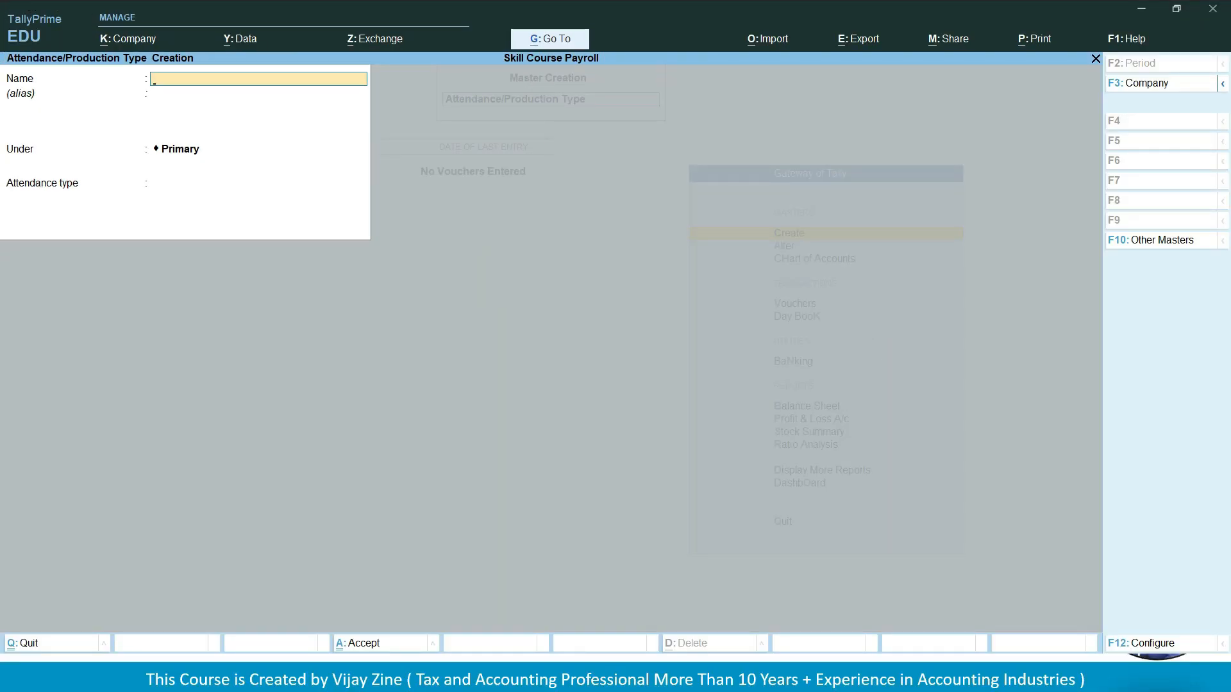
Switch to the Excel workbook and review the names, groups, attendance types and units in the Attendance / Production Type table.
drag(0, 225, 599, 104)
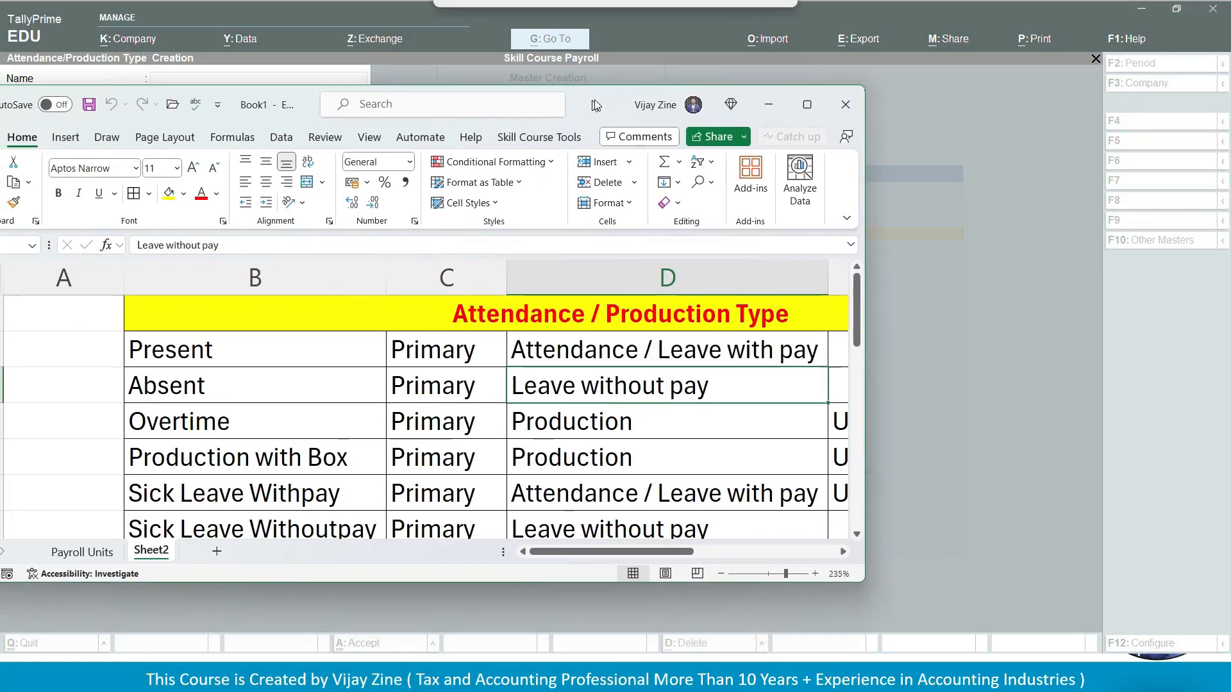
click(809, 109)
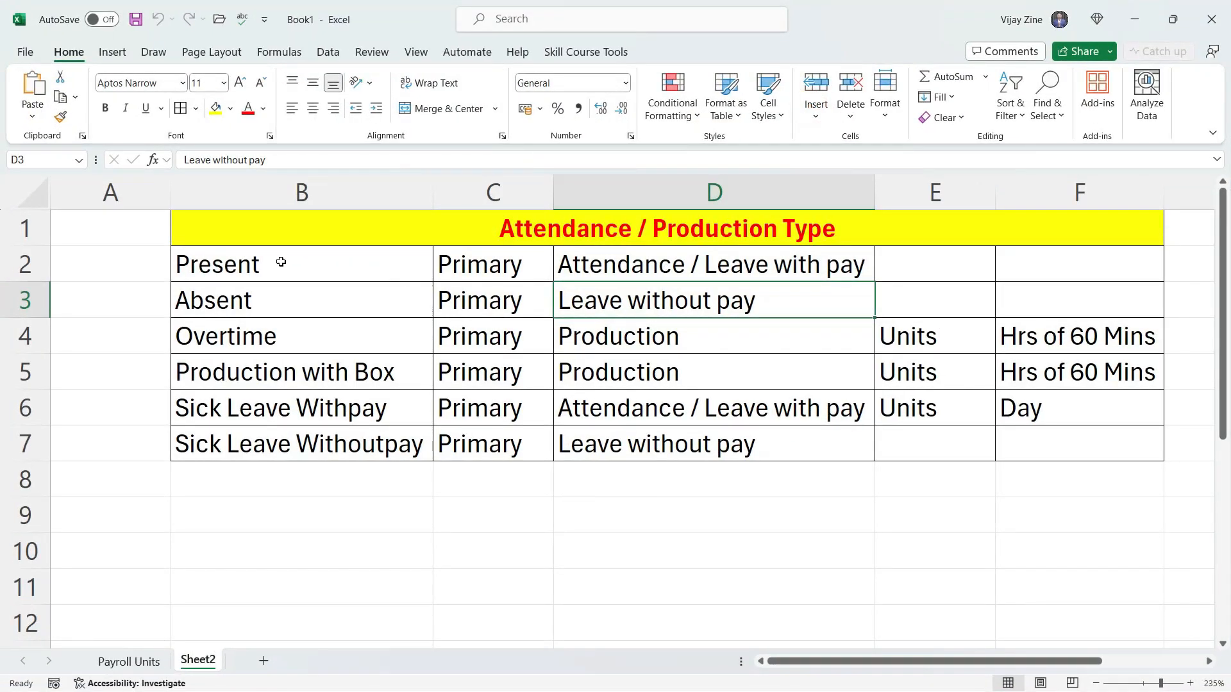
click(275, 267)
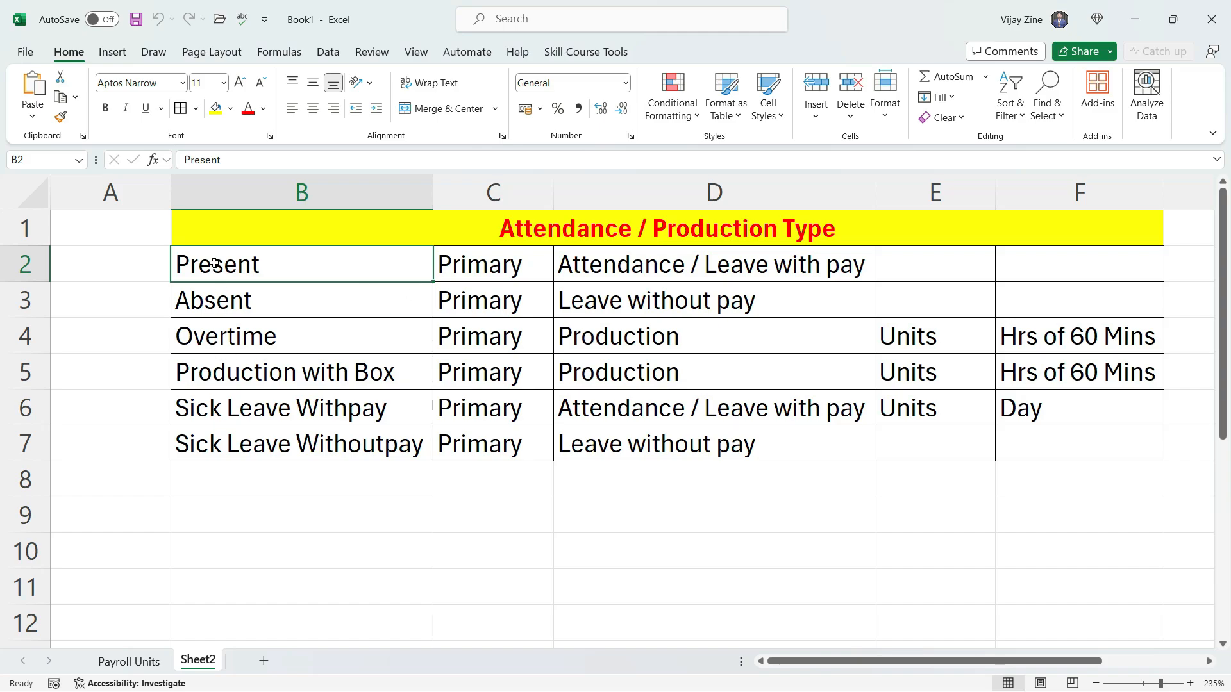
key(Down)
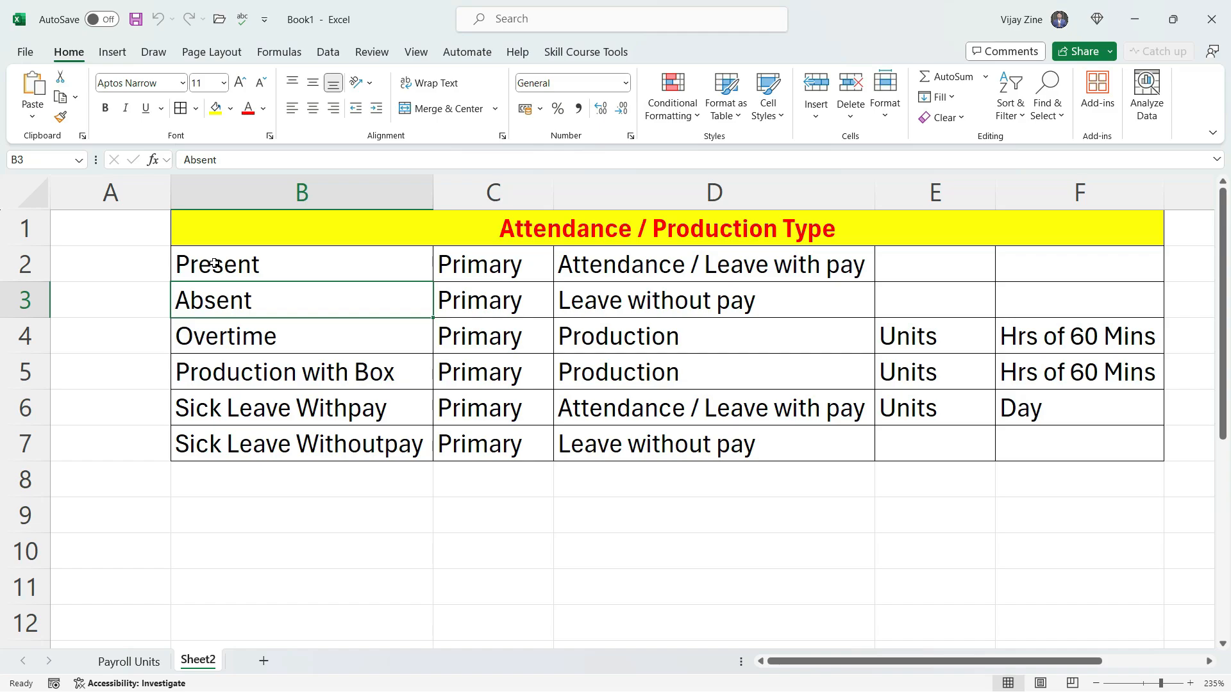
key(Down)
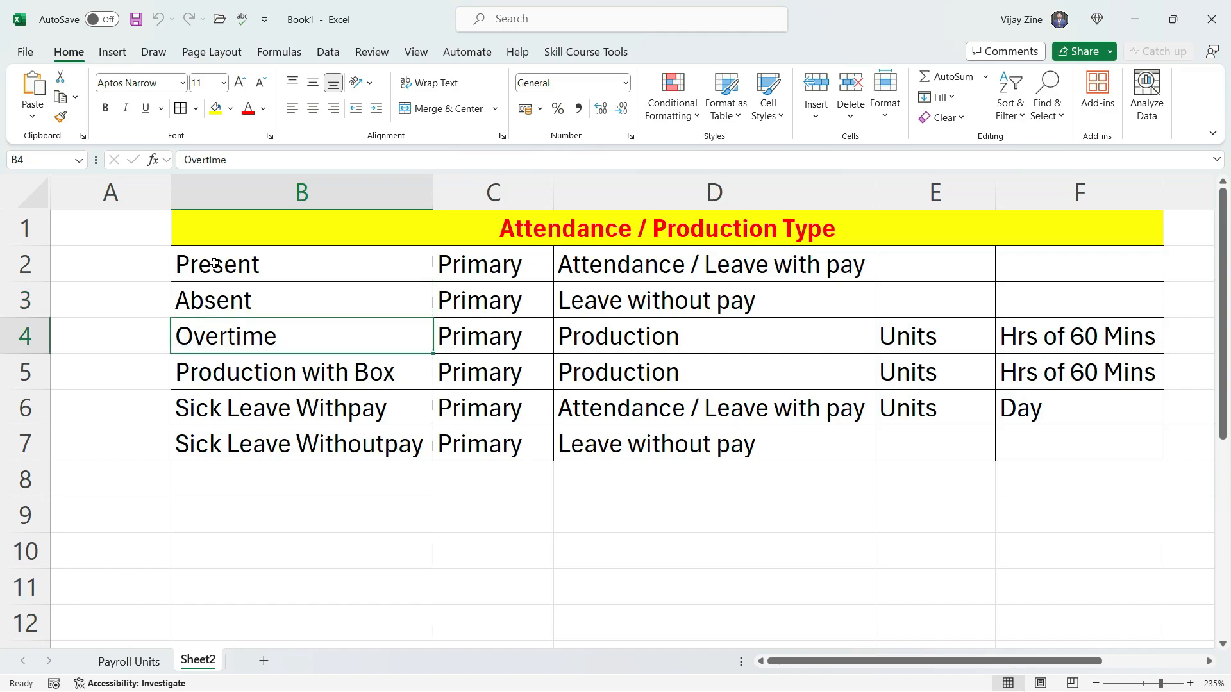
key(Down)
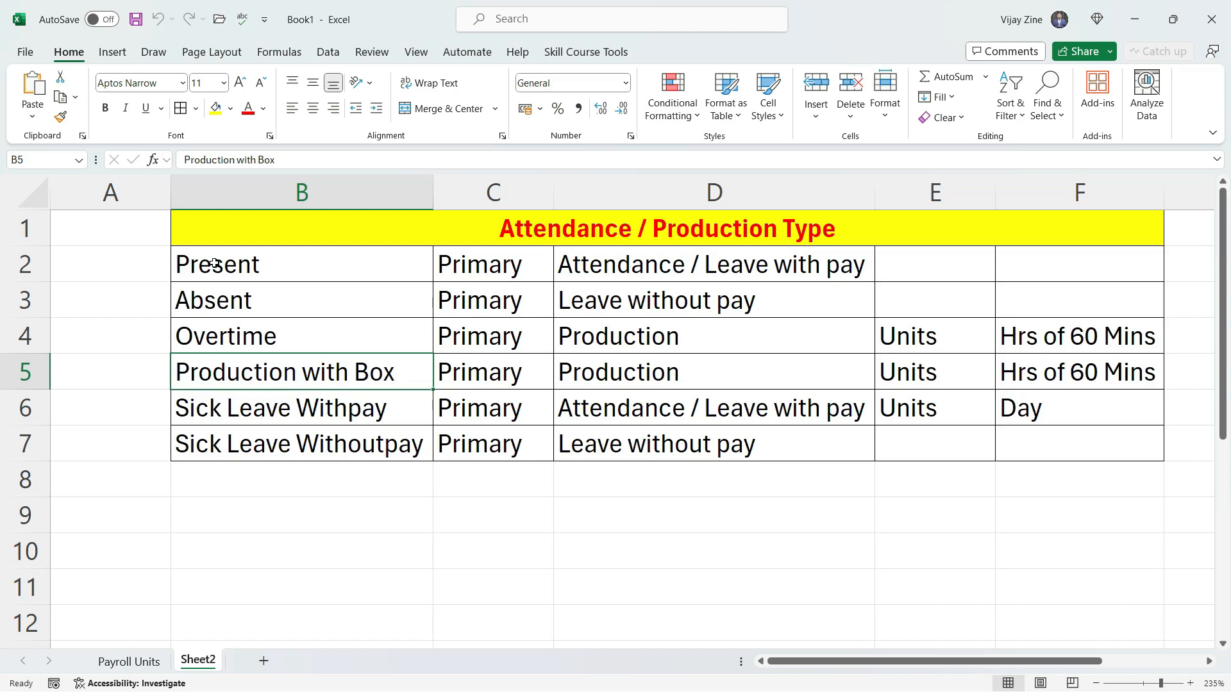
key(Down)
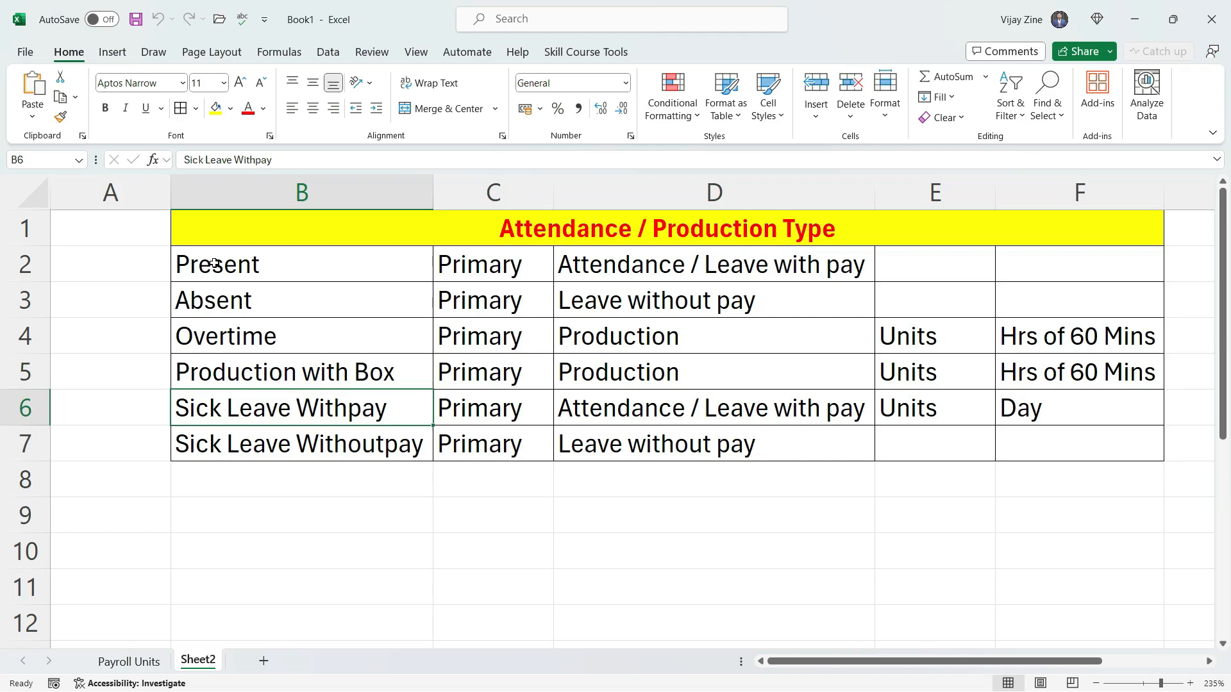
key(Down)
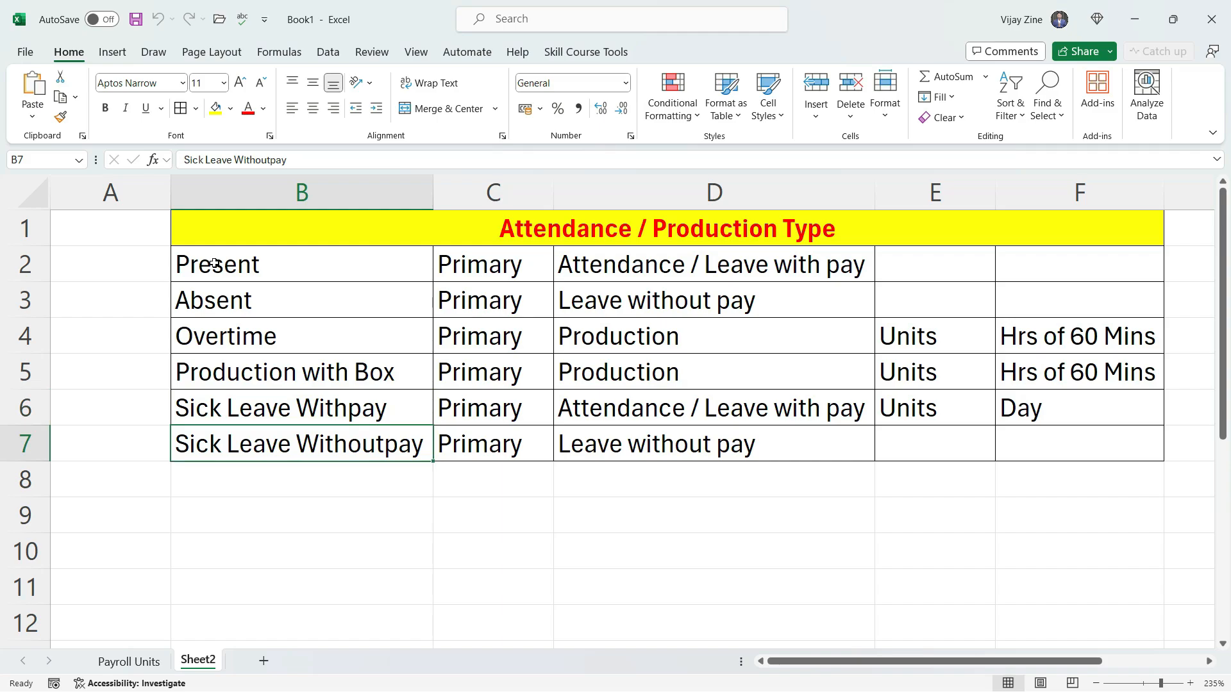
key(Up)
key(Up)
key(Up)
key(Up)
key(Up)
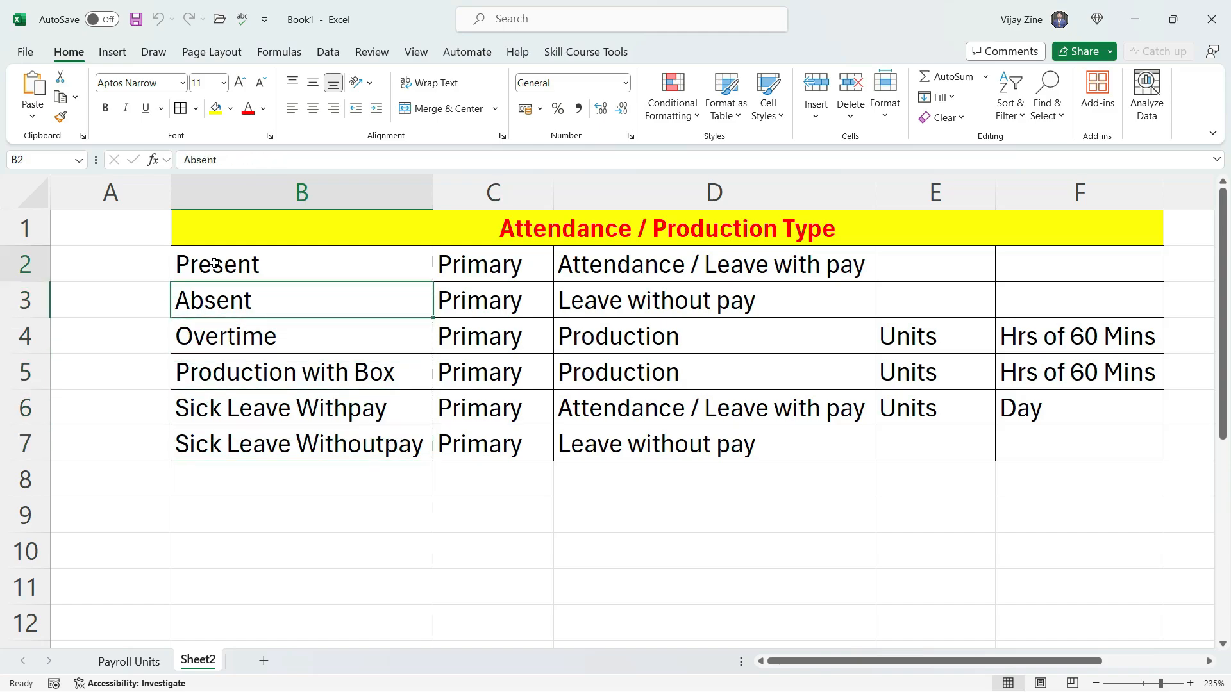
key(Down)
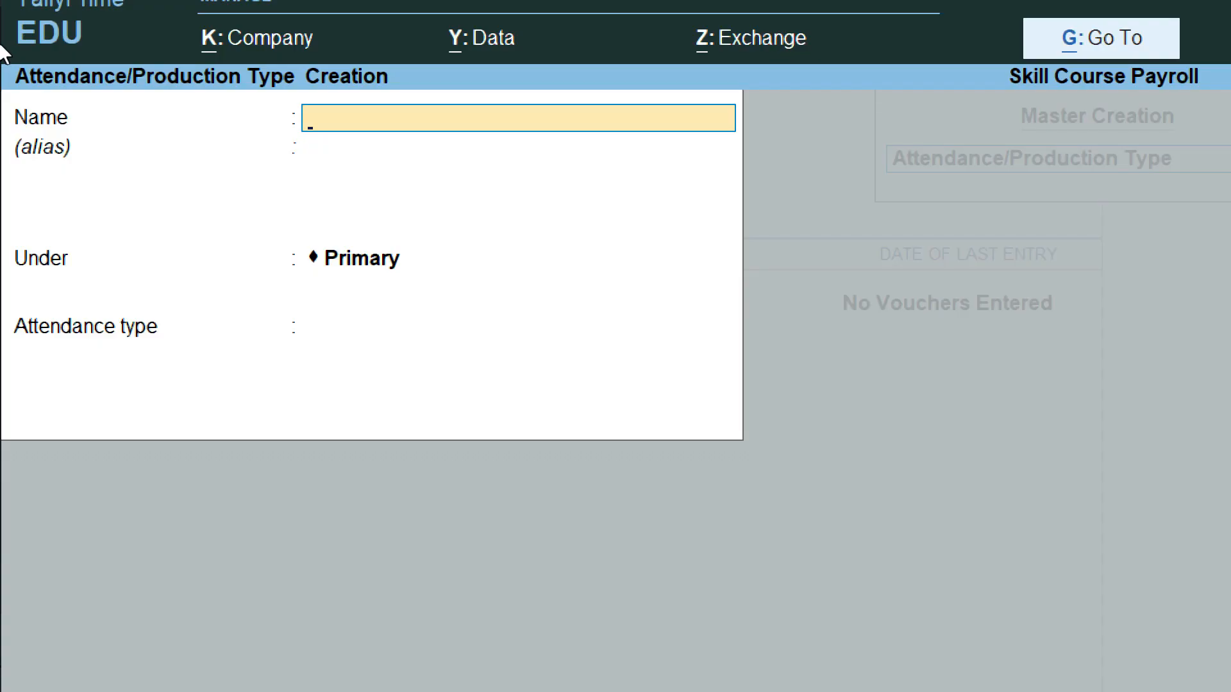
In TallyPrime, create the attendance/production type Present under Primary with attendance type Attendance / Leave with Pay, leaving the alias blank.
key(ctrl)
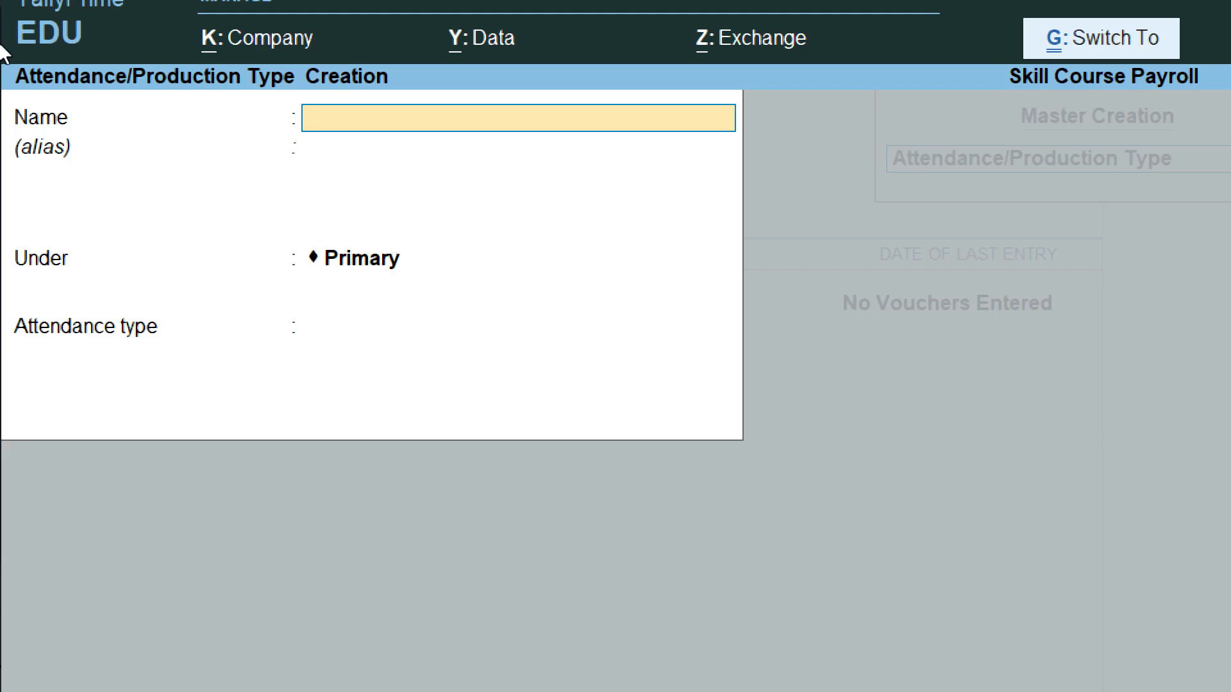
text(Present)
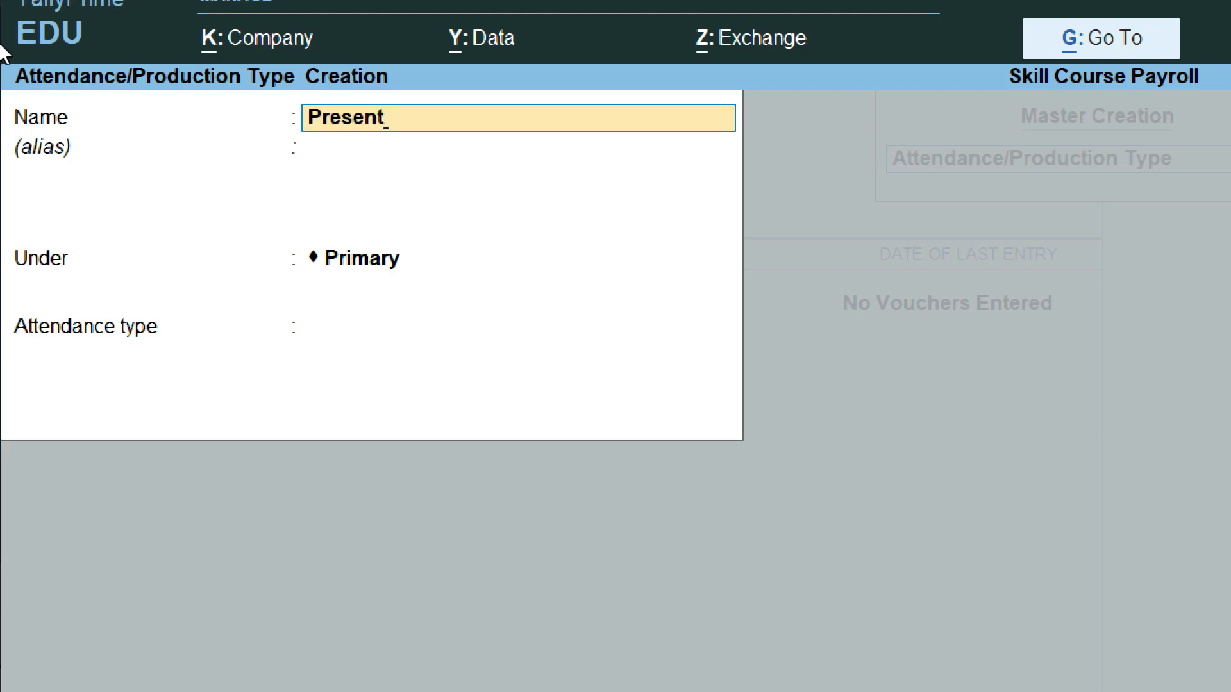
key(Return)
key(Return)
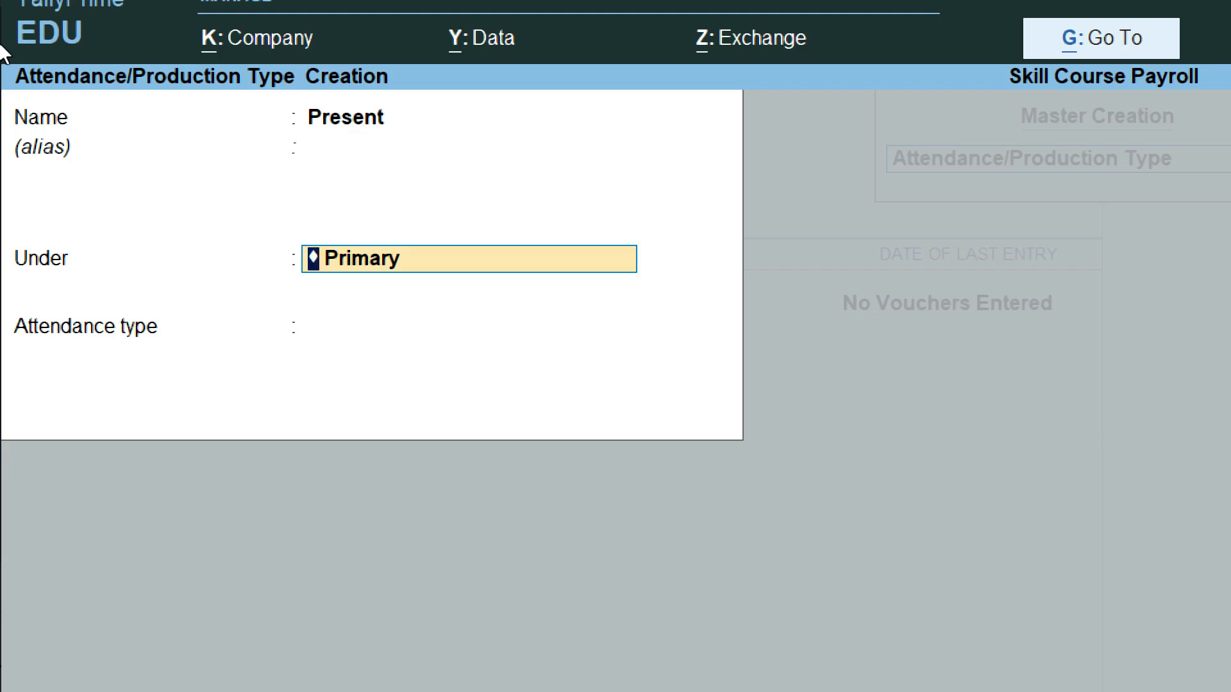
key(Return)
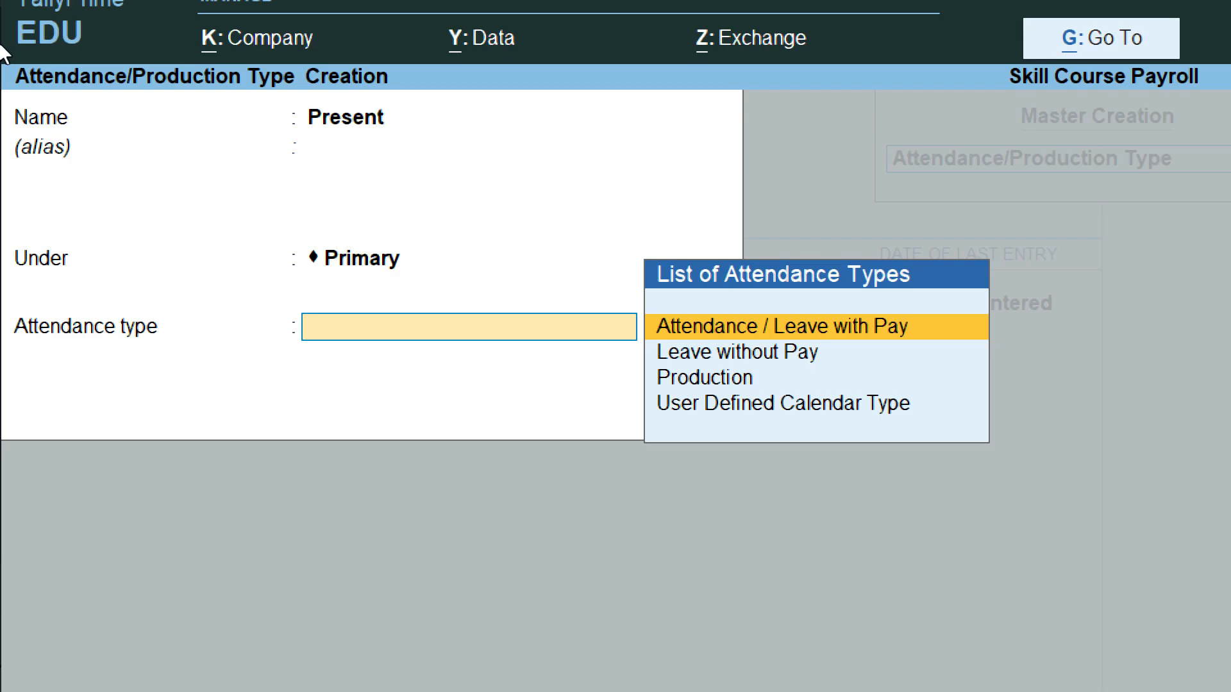
key(Return)
key(Return)
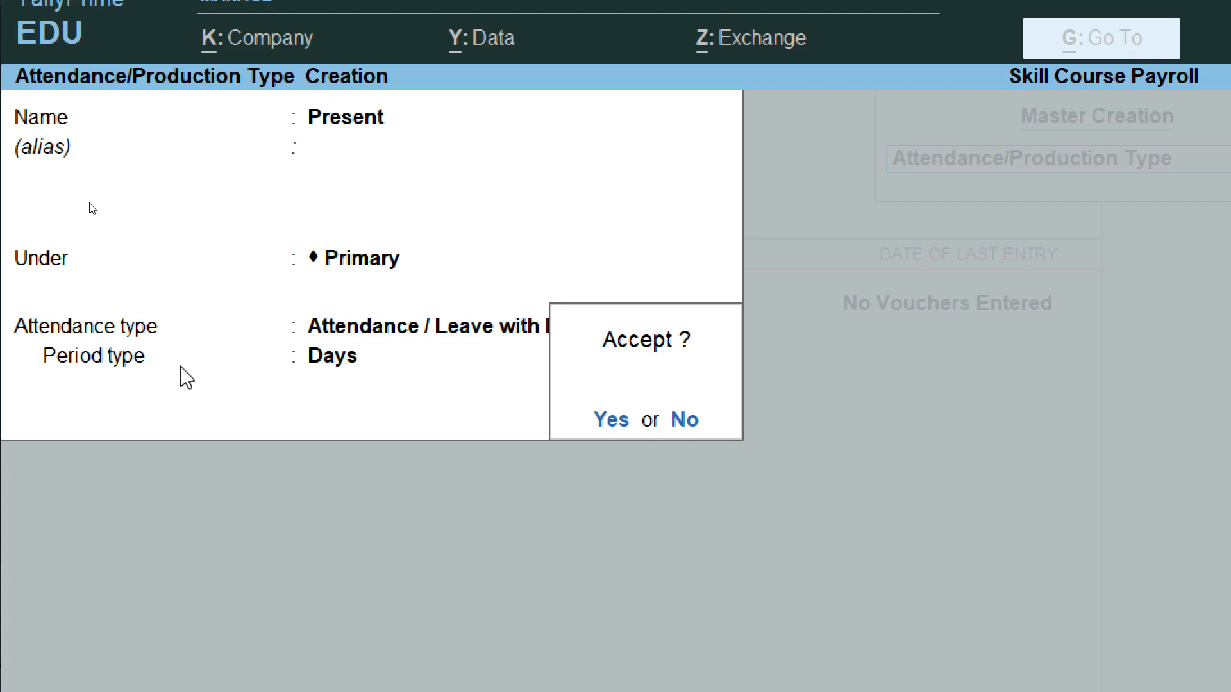
key(Return)
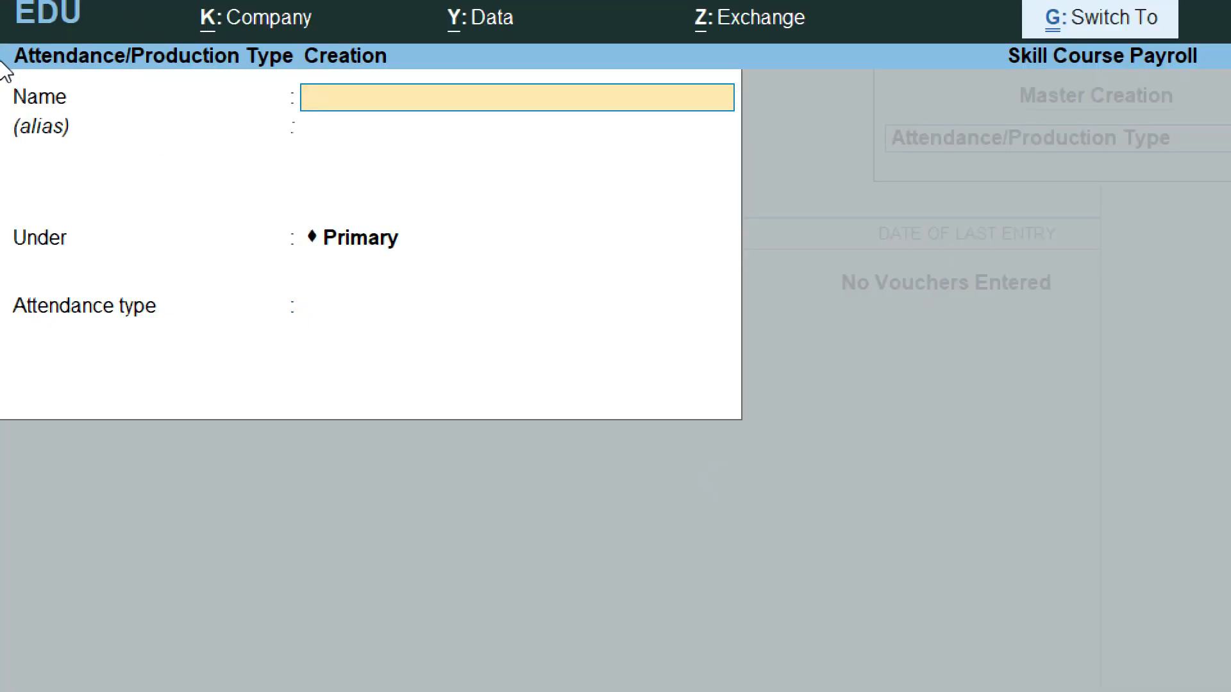
Create the attendance/production type Absent under Primary with attendance type Leave without Pay, leaving the alias blank.
text(Absent)
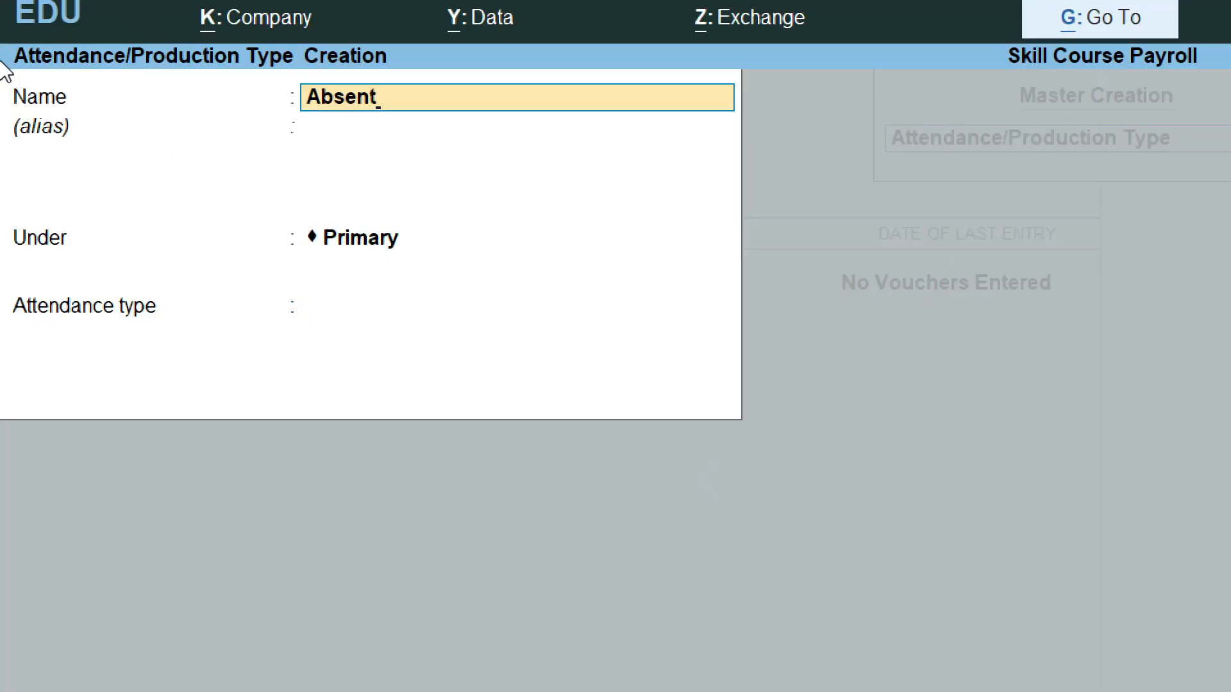
key(Return)
key(Return)
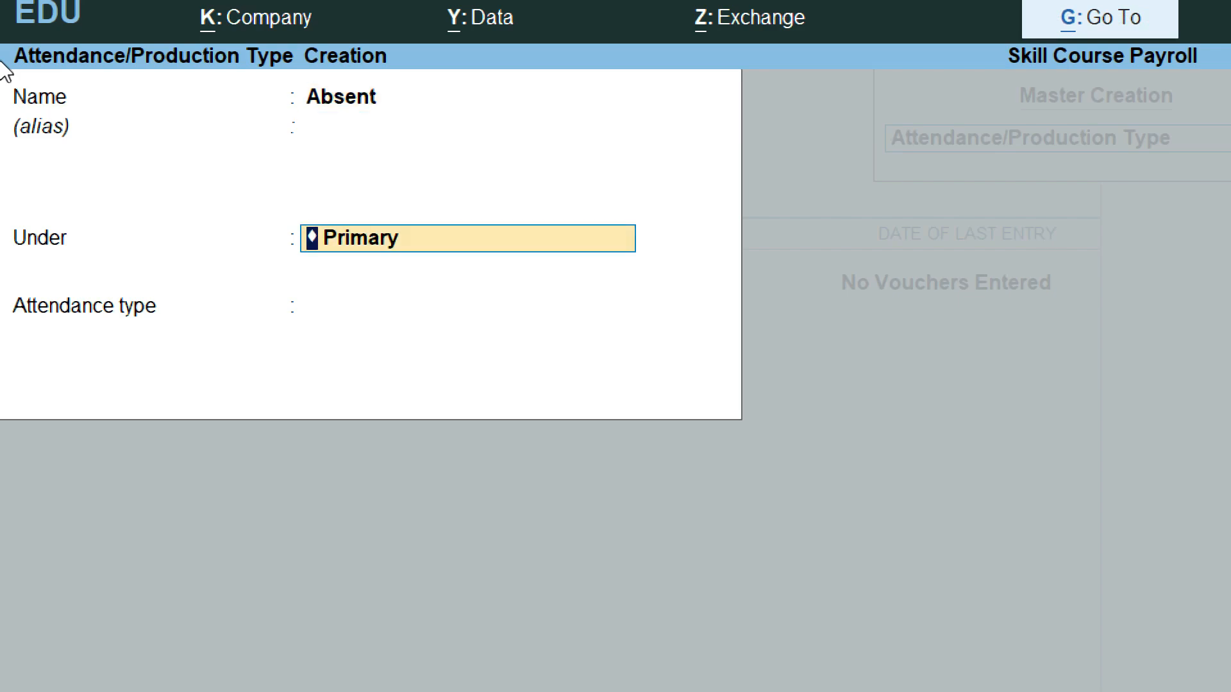
key(Return)
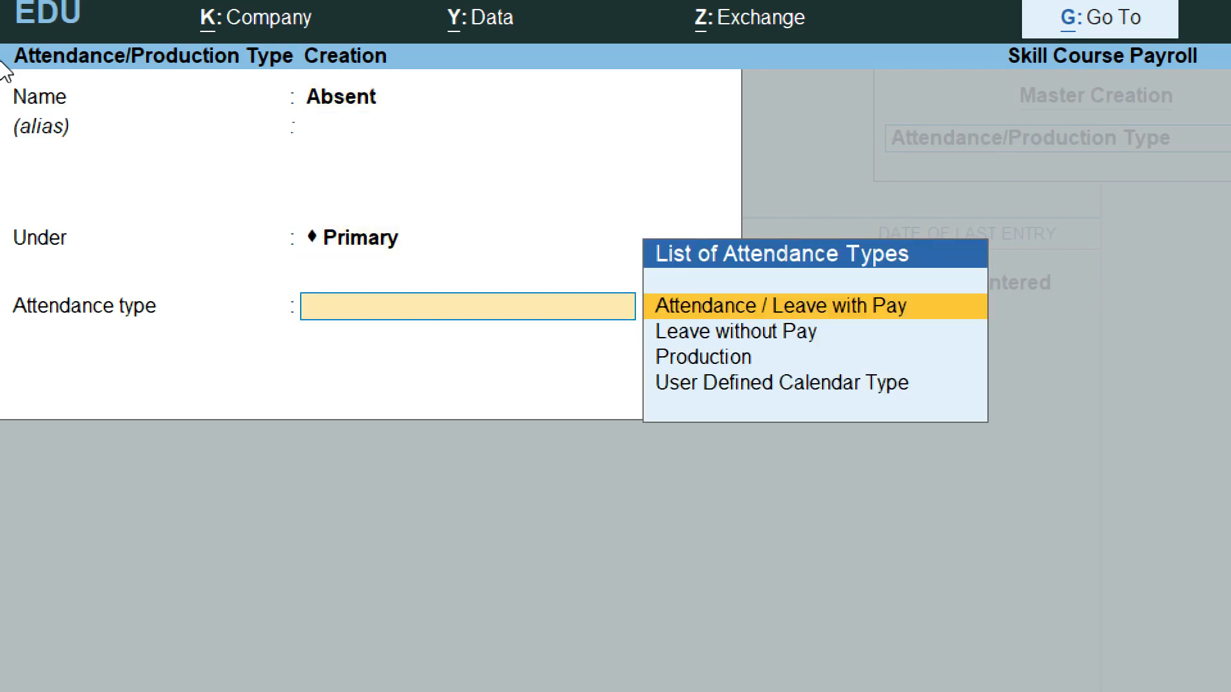
key(Down)
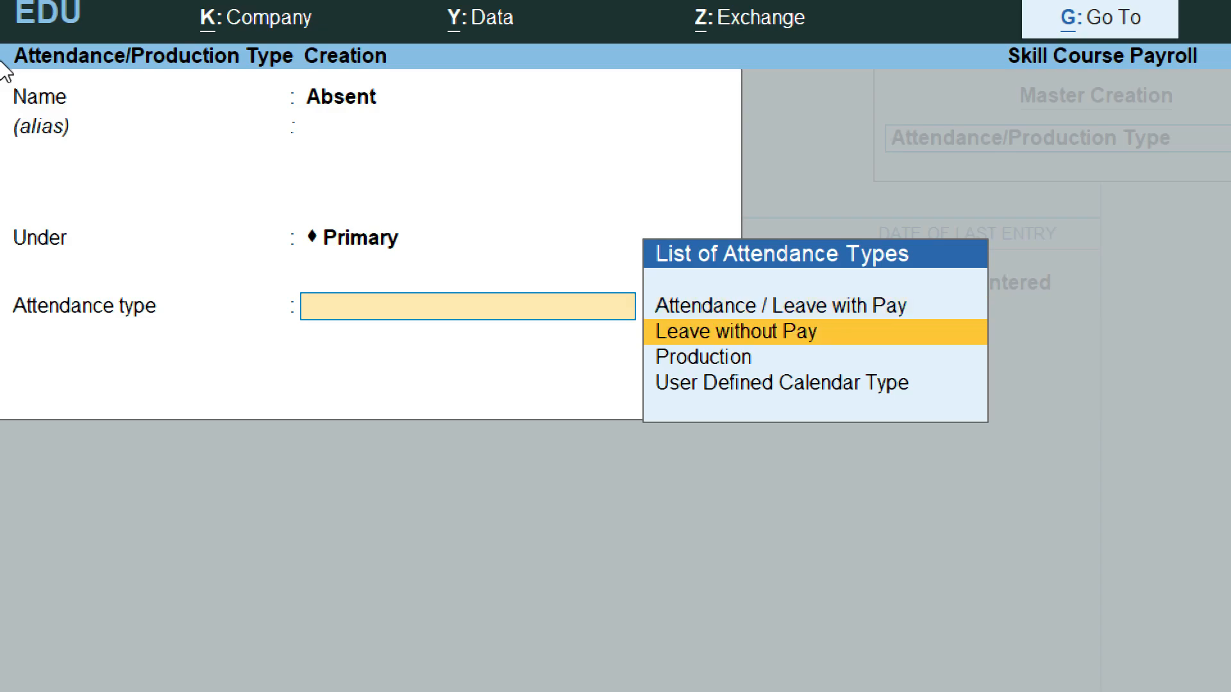
key(Return)
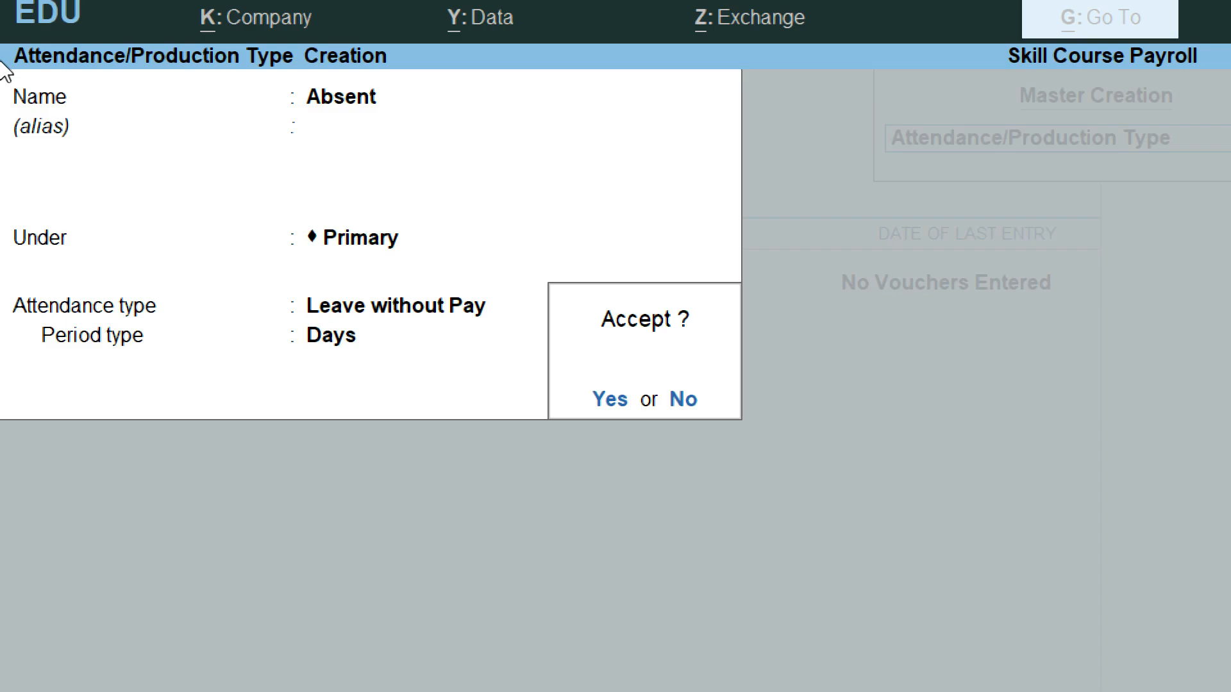
key(Return)
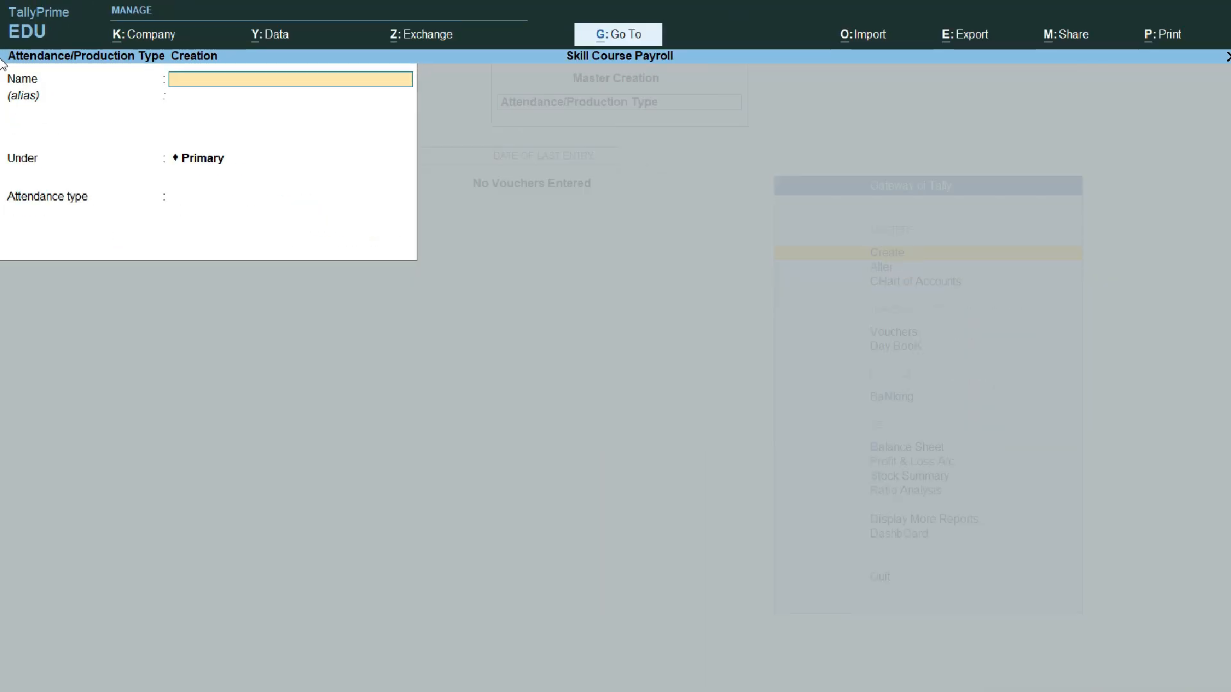
Create the attendance/production type Overtime under Primary with attendance type Production and unit Hrs of 60 Mins.
text(Overtime)
key(Return)
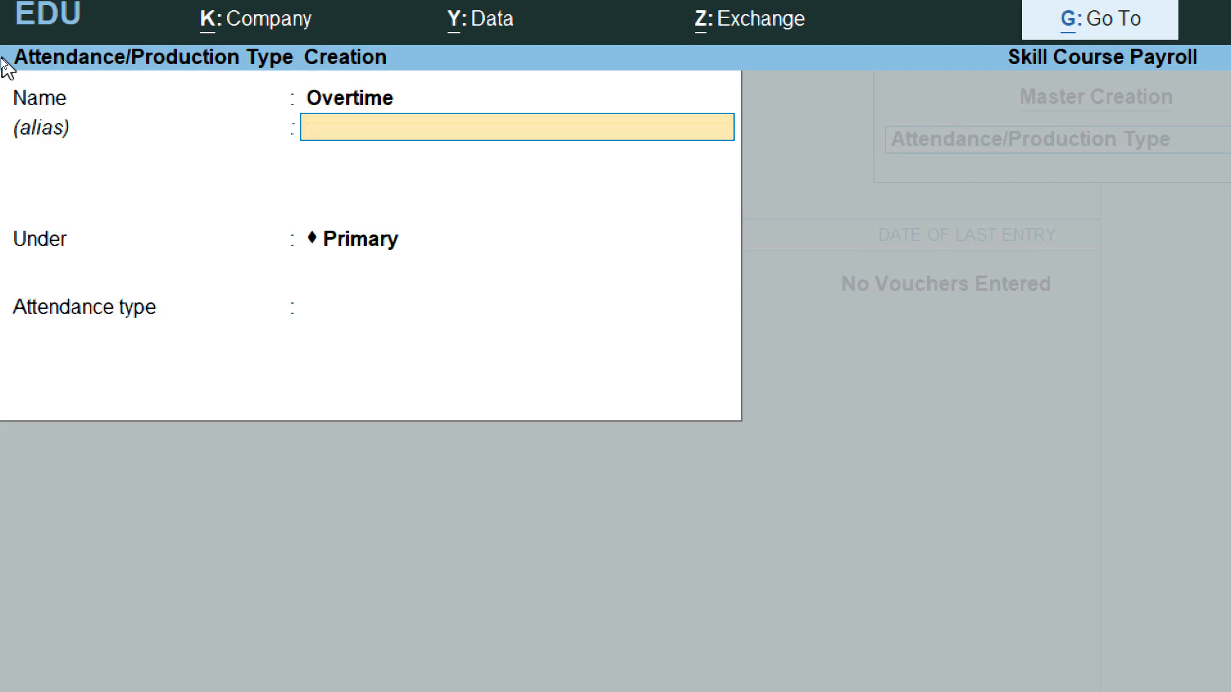
key(Return)
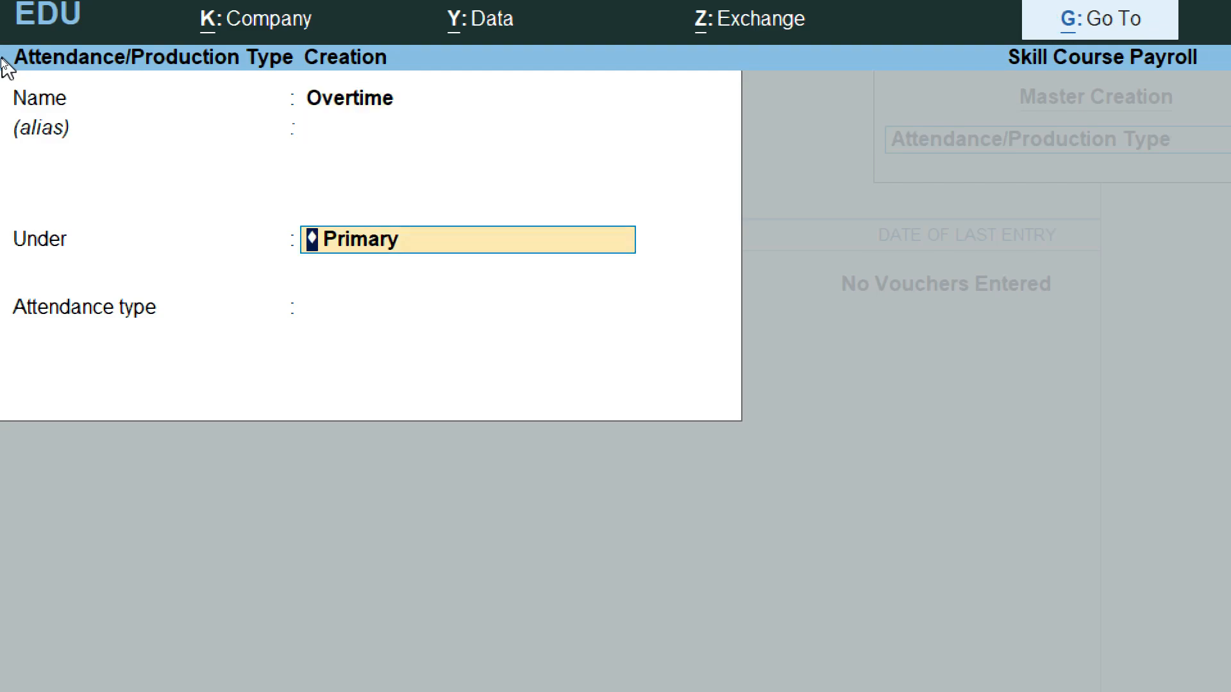
key(Return)
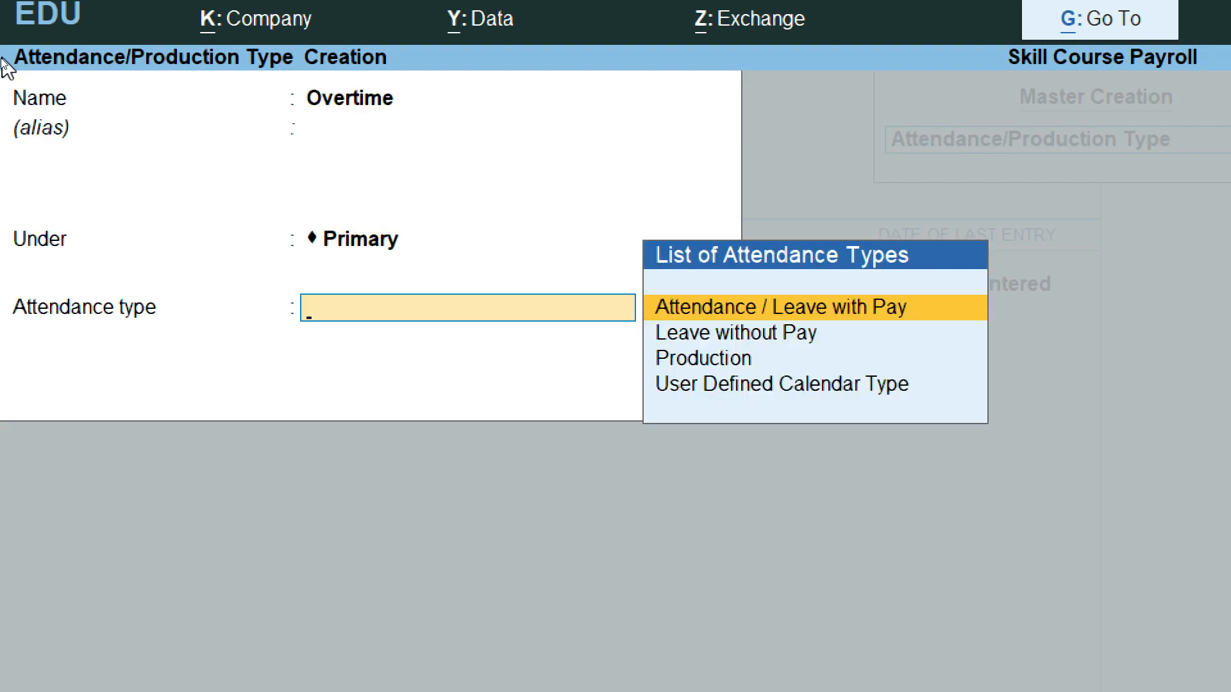
key(Down)
key(Down)
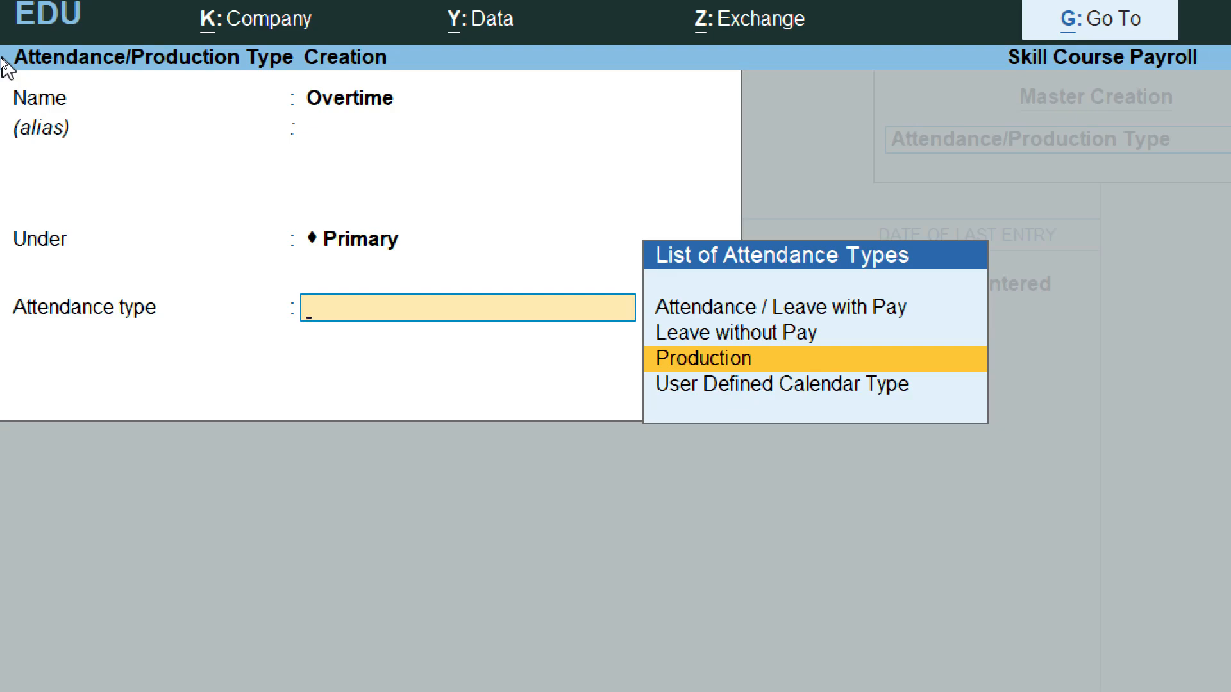
key(Return)
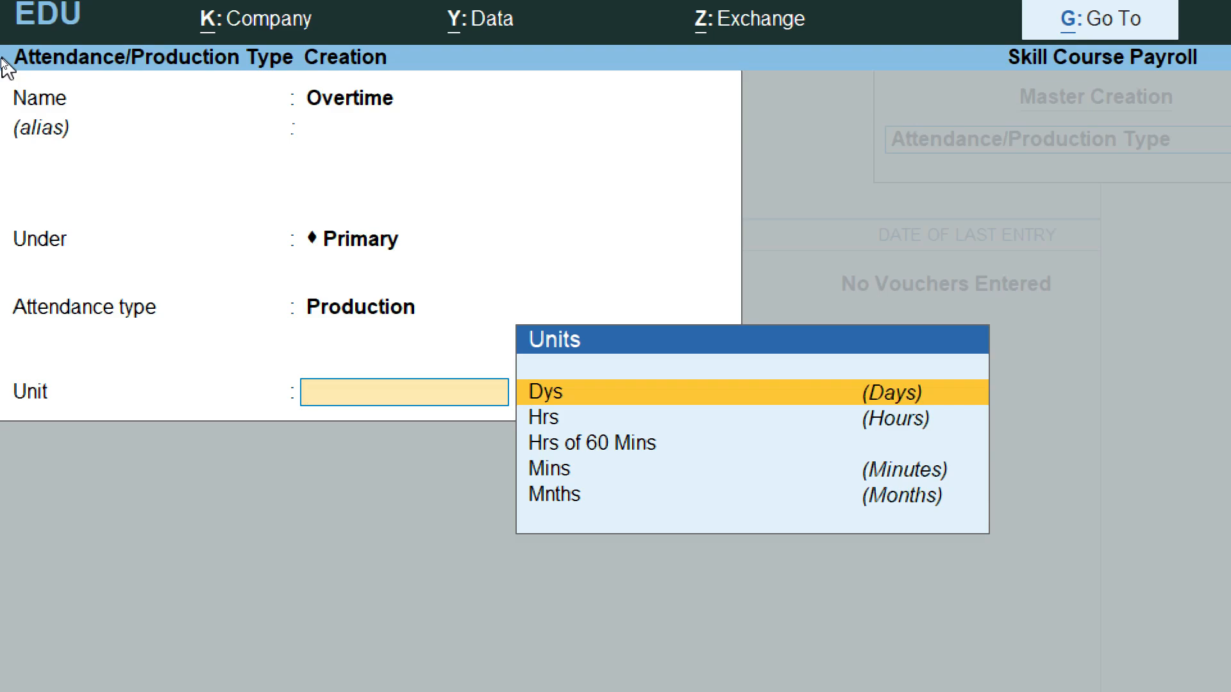
key(Down)
key(Down)
key(Return)
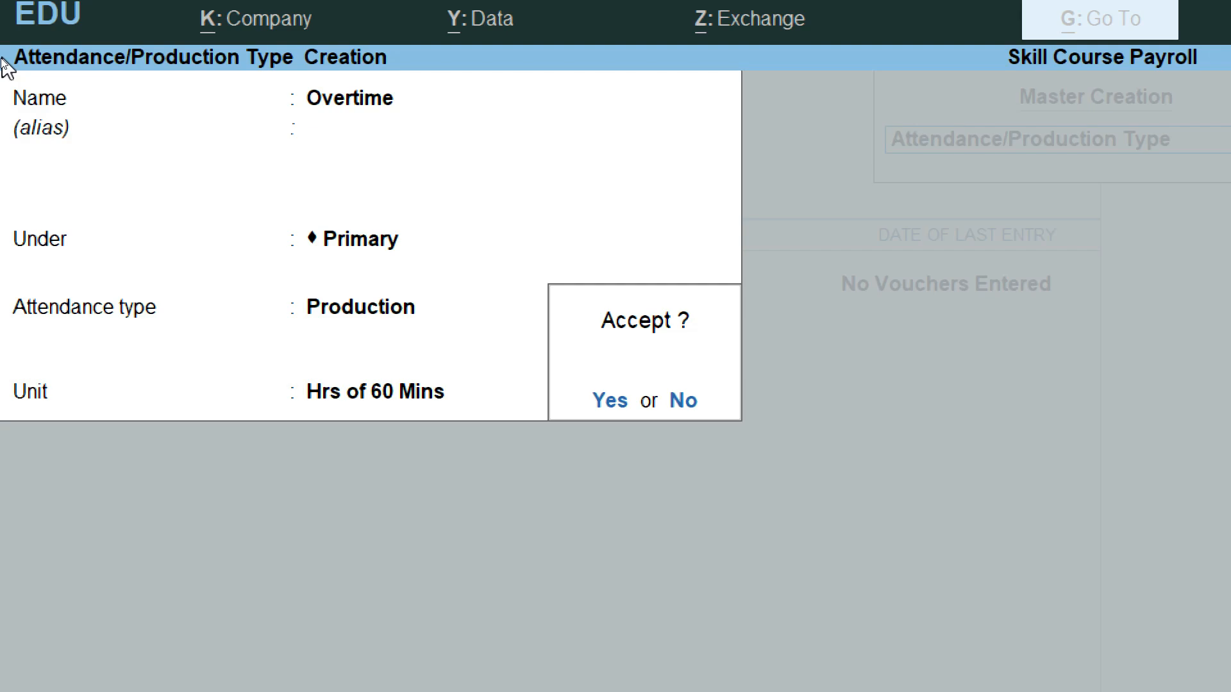
key(Return)
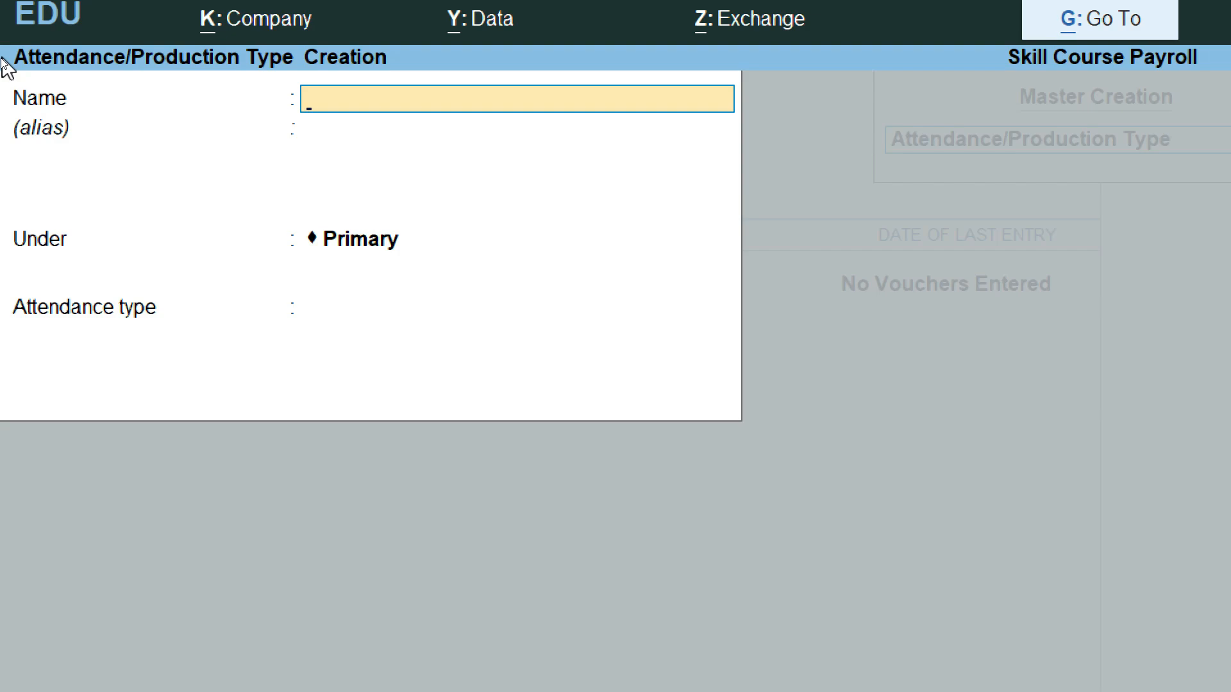
Create the attendance/production type Production with Box under Primary with attendance type Production and unit Hrs of 60 Mins.
text(Production with Box)
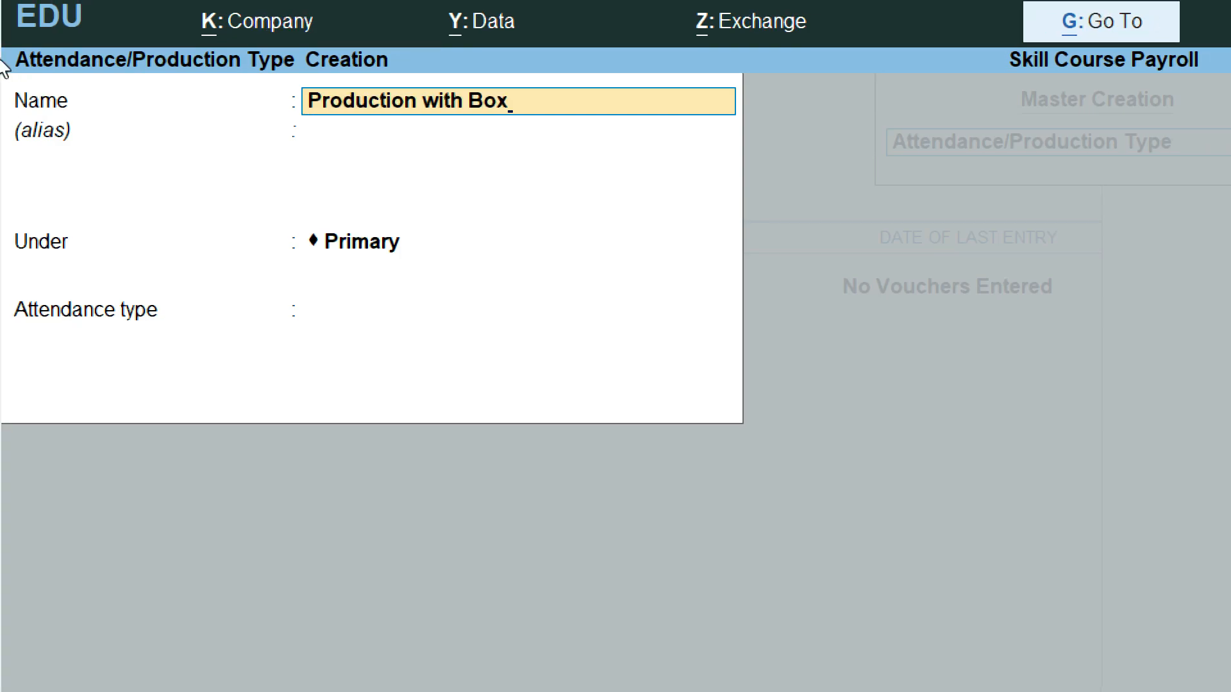
key(Return)
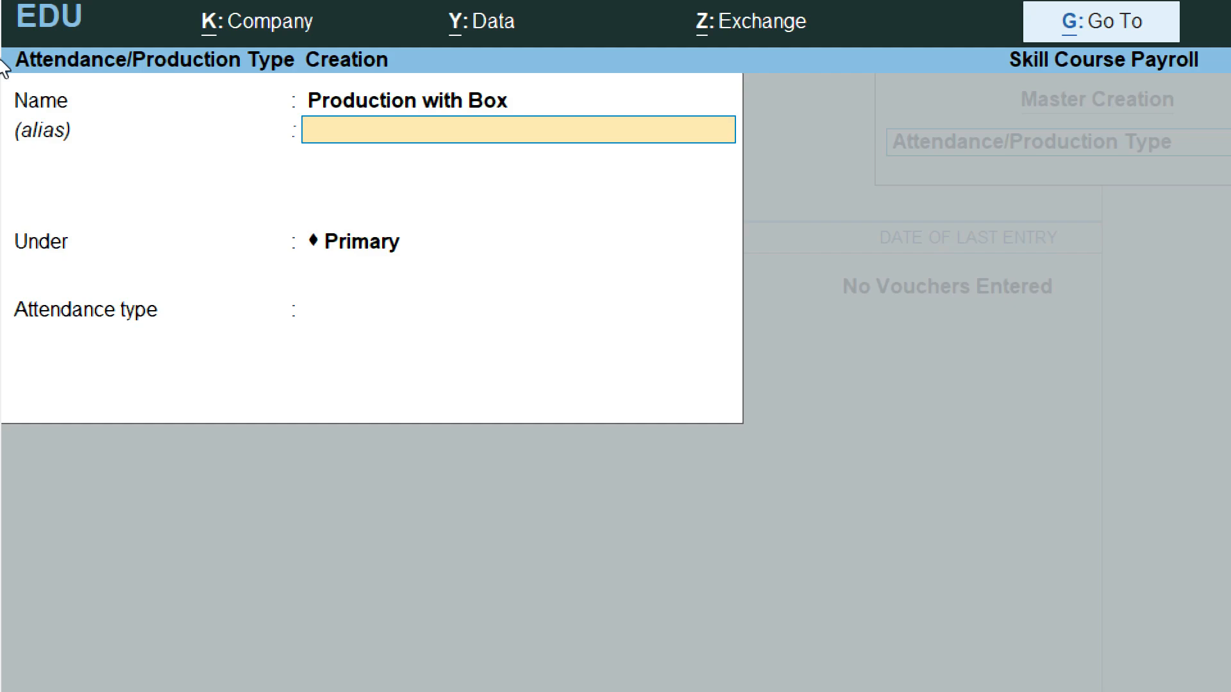
key(Return)
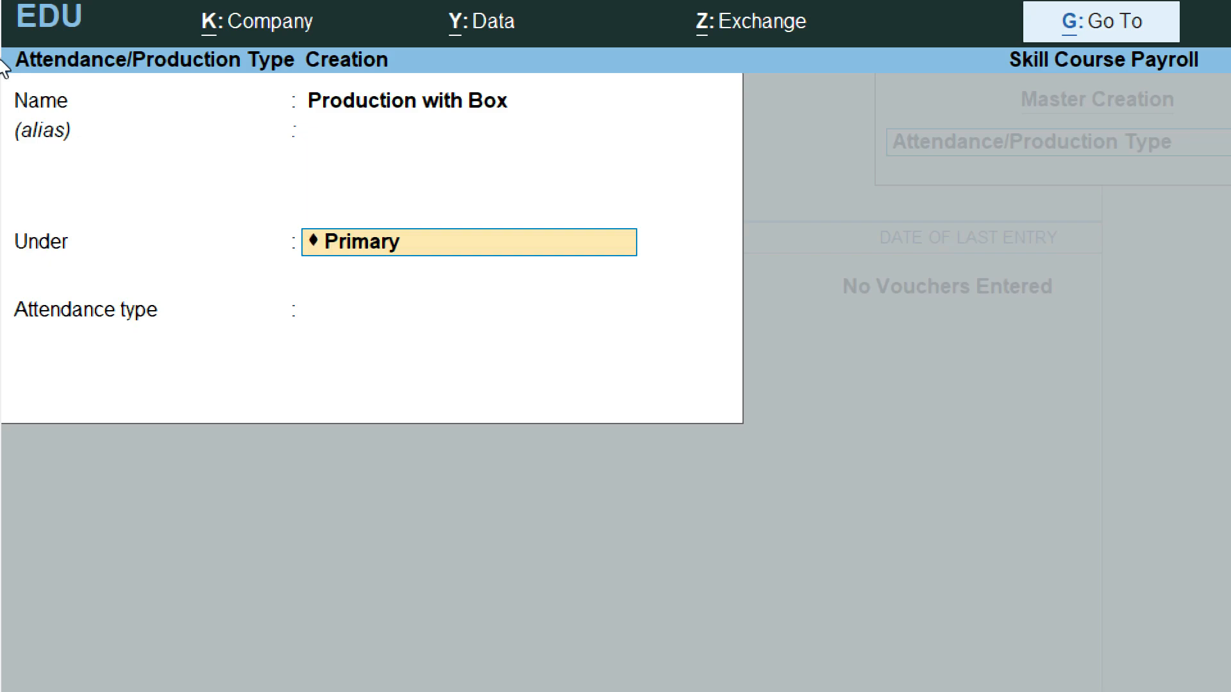
key(Return)
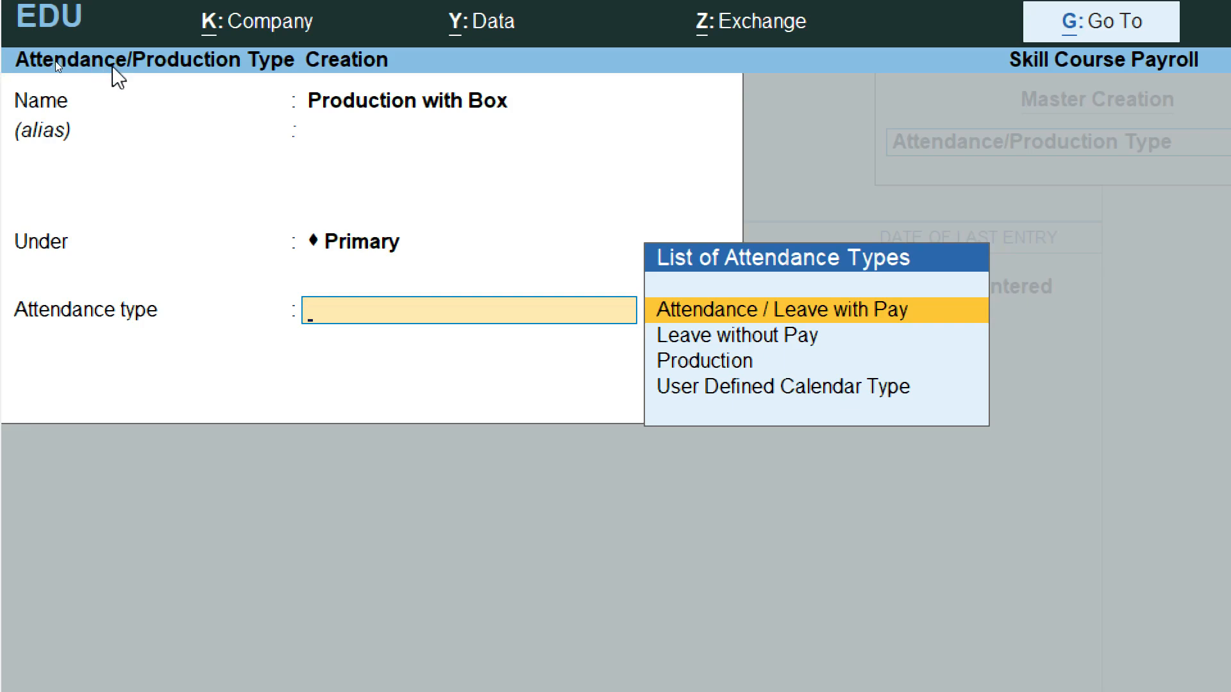
key(Down)
key(Down)
key(Return)
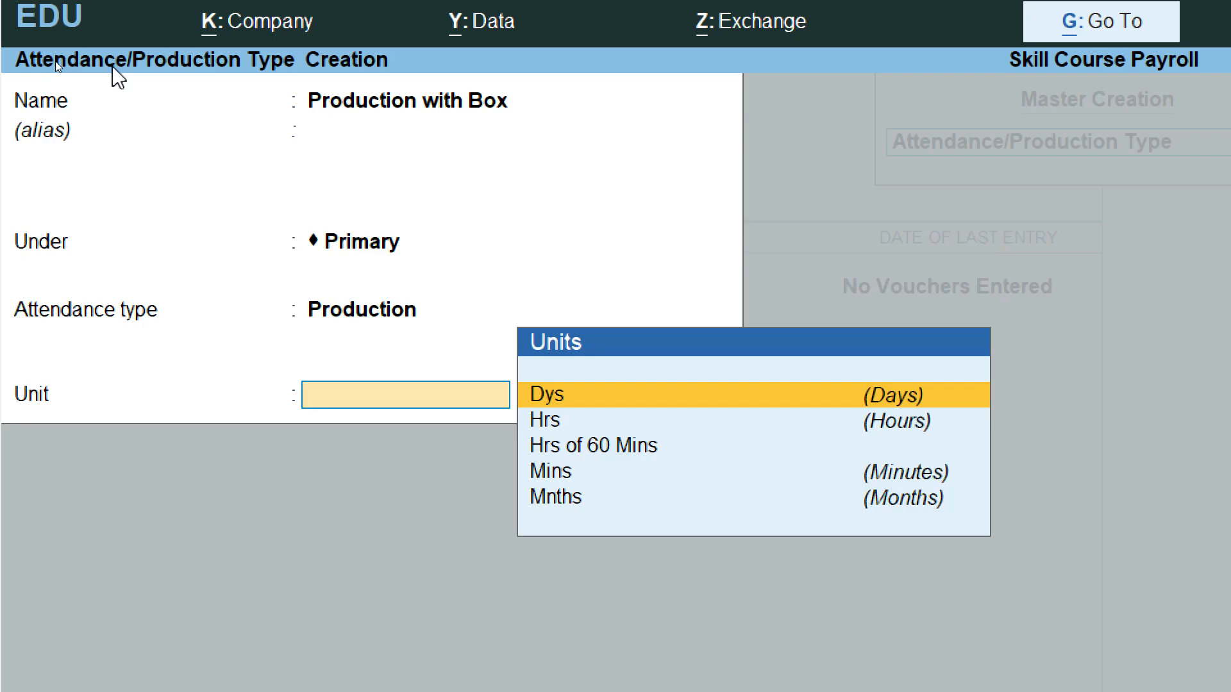
key(Down)
key(Down)
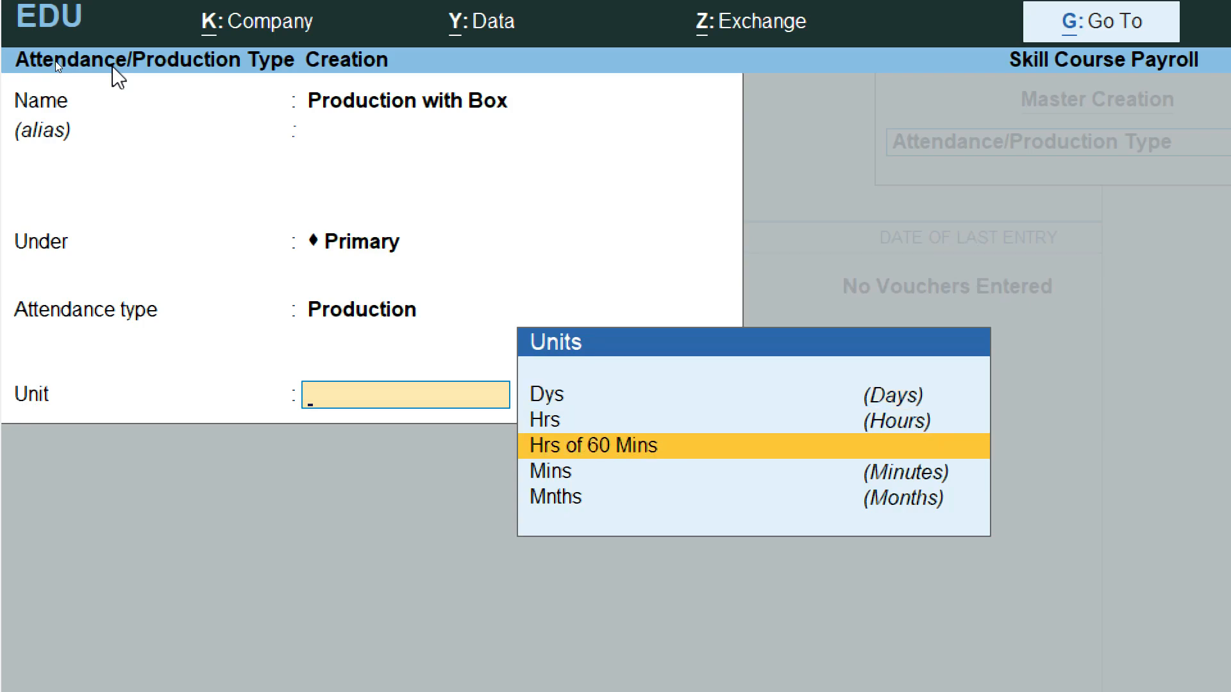
key(Return)
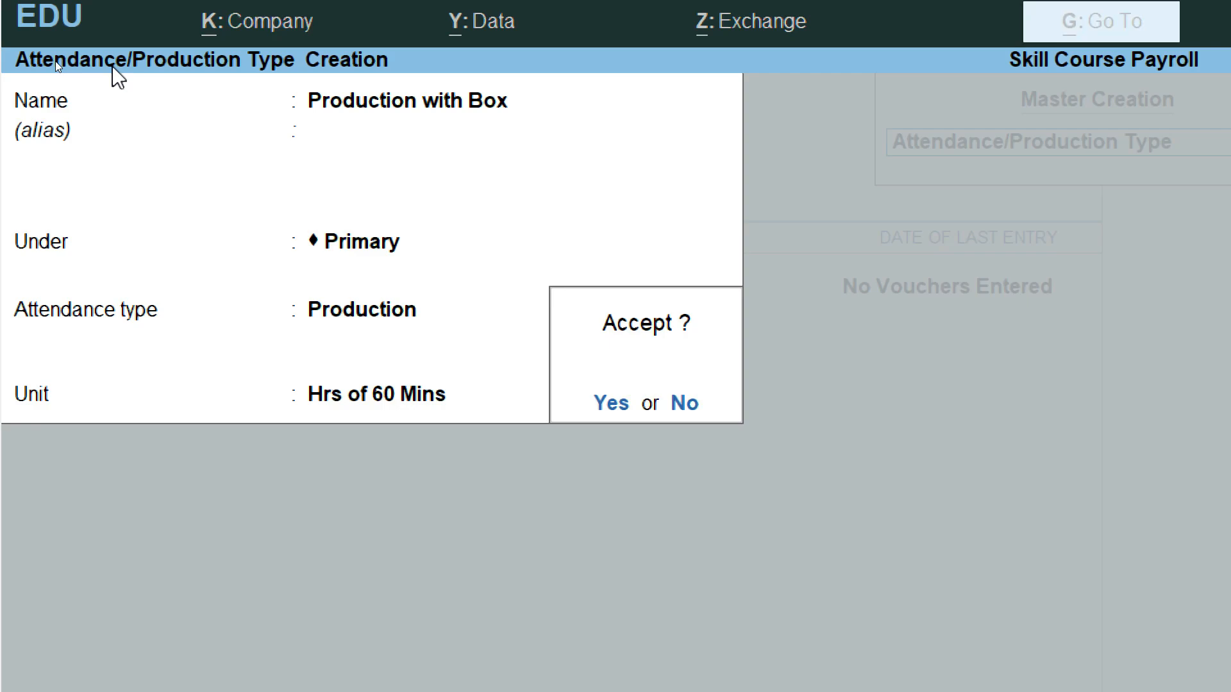
key(Return)
Create the attendance/production type Sick Leave Withpay under Primary with attendance type Attendance / Leave with Pay, leaving the alias blank.
text(Sick Leave Withpay)
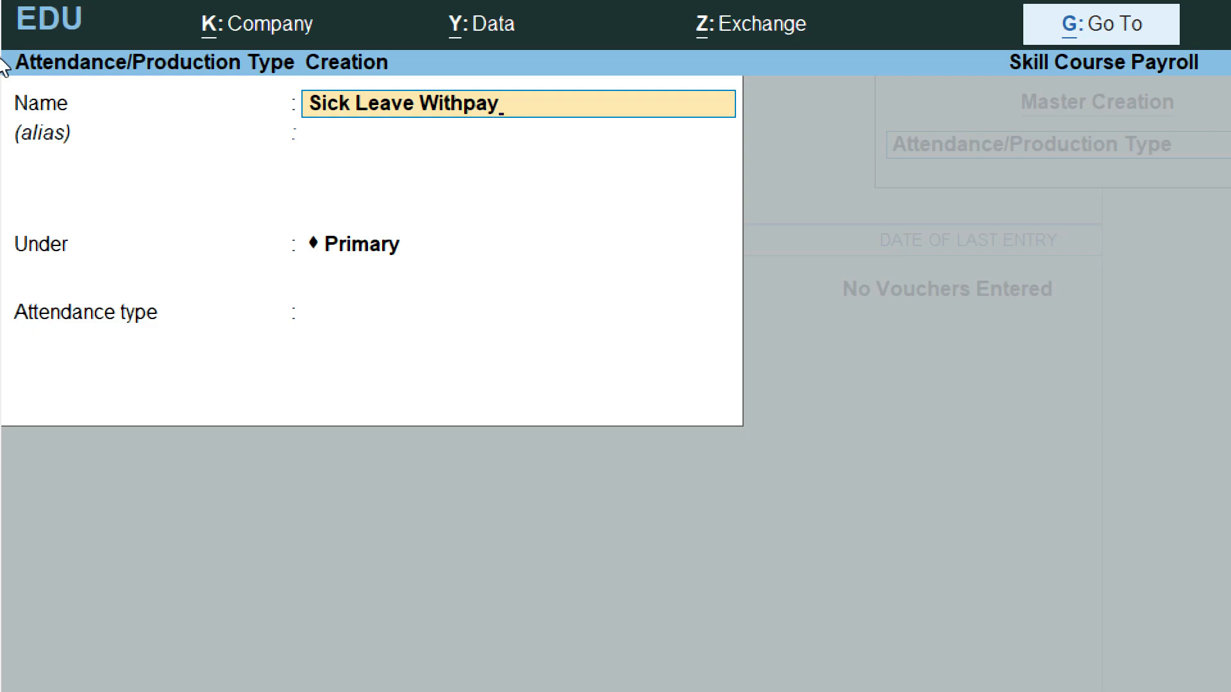
key(Return)
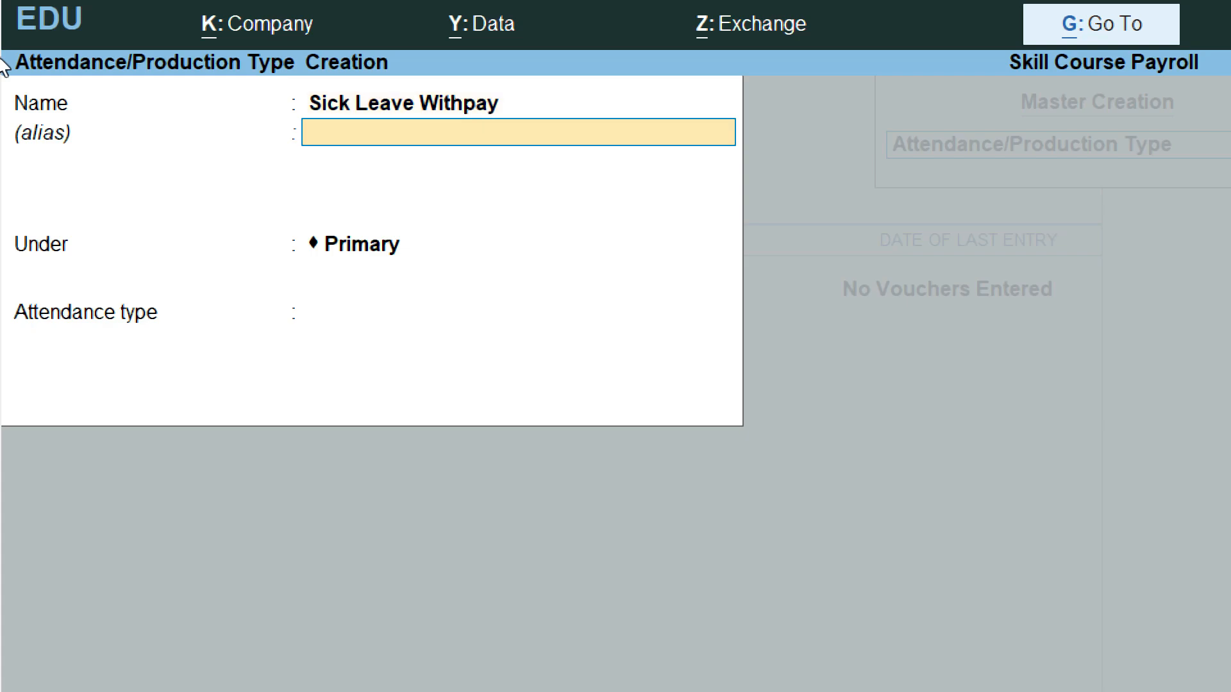
key(Return)
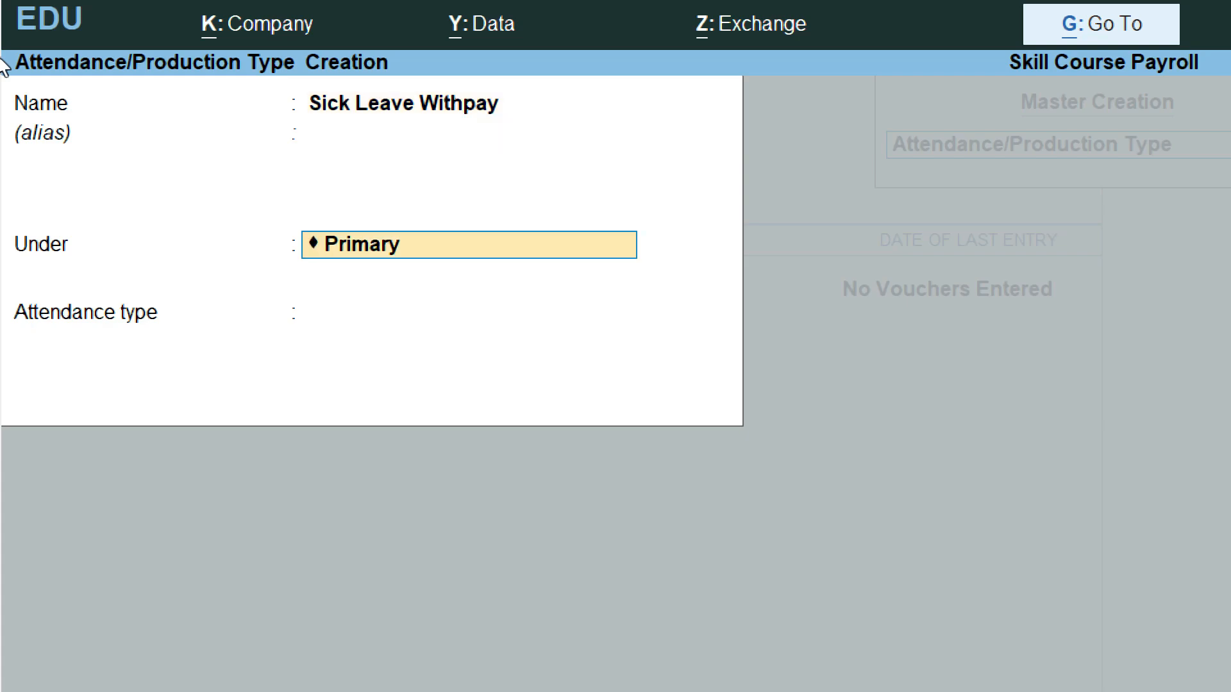
key(Return)
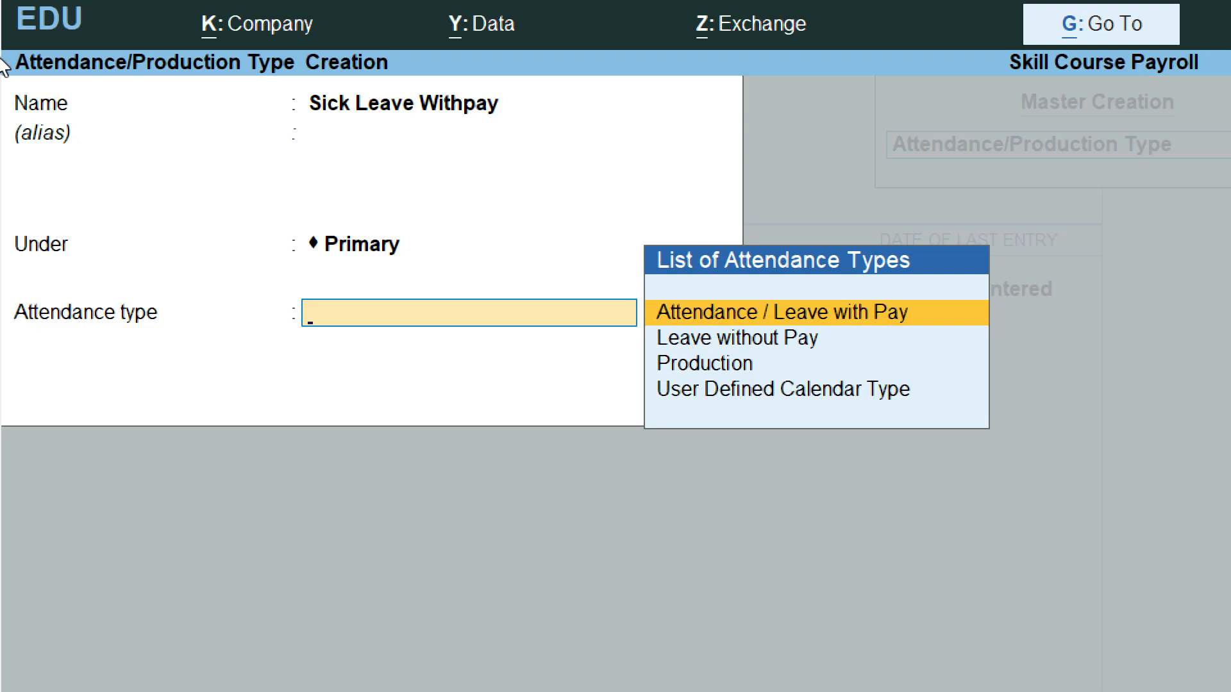
key(Return)
key(Return)
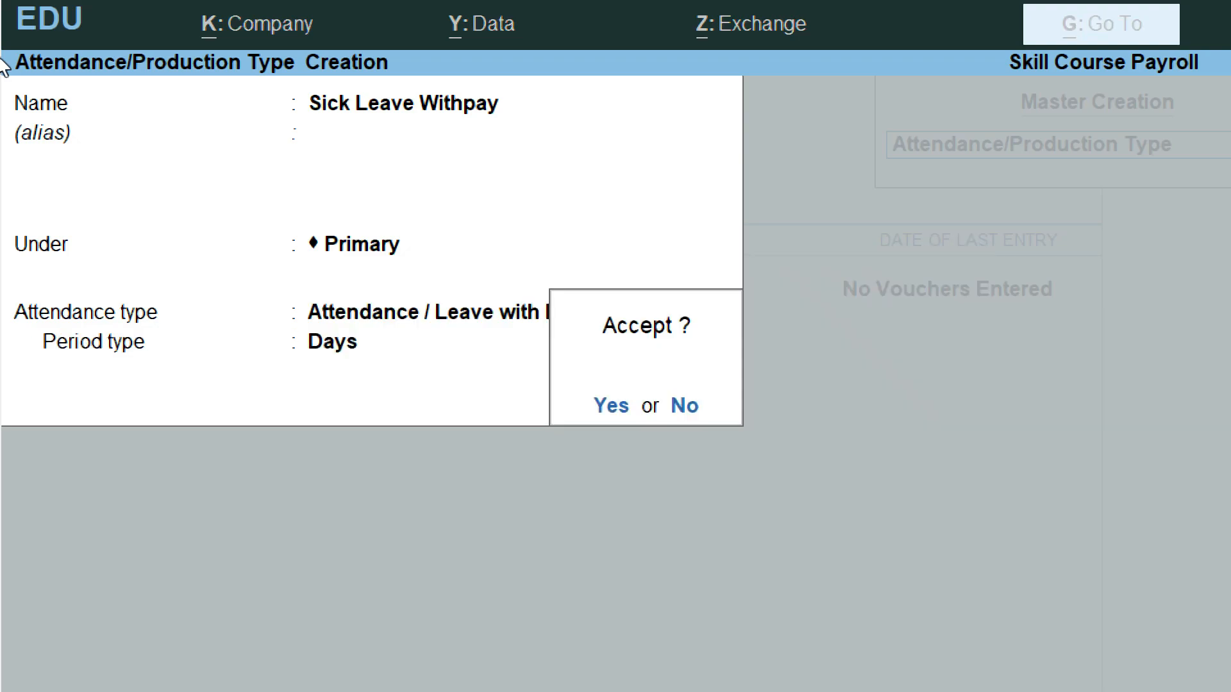
key(y)
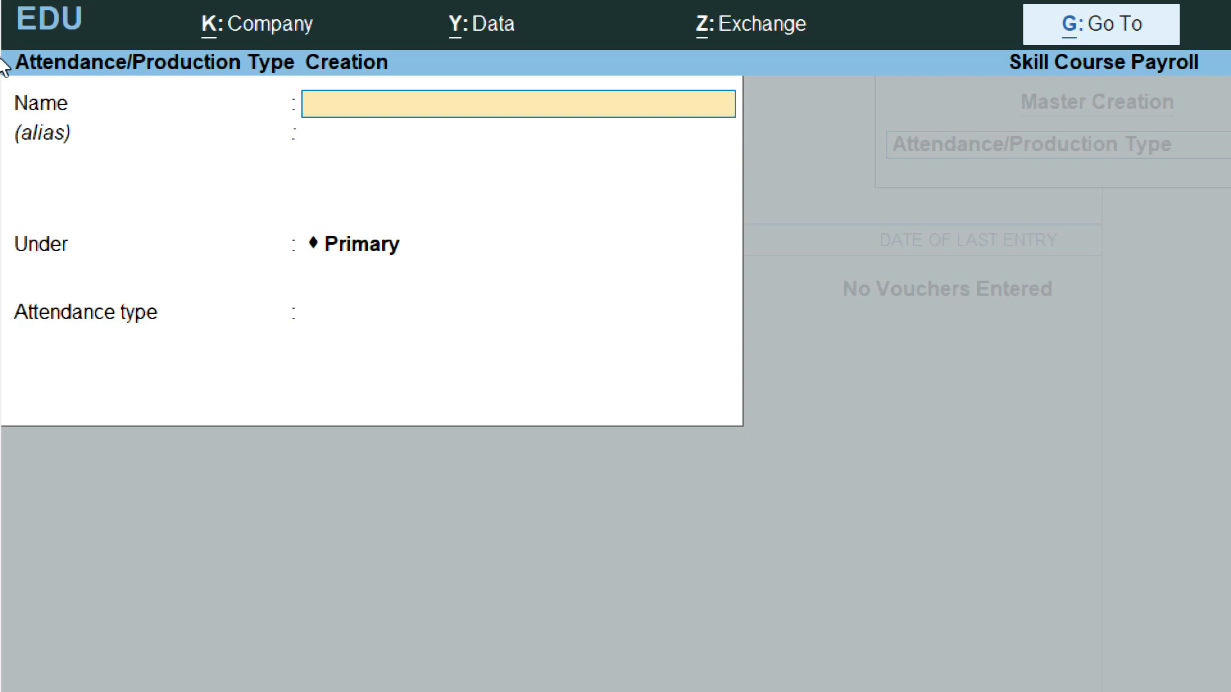
Create the attendance/production type Sick Leave Withoutpay under Primary with attendance type Leave without Pay, and return to the Gateway of Tally.
key(ctrl)
text(Sick Leave Withoutpay)
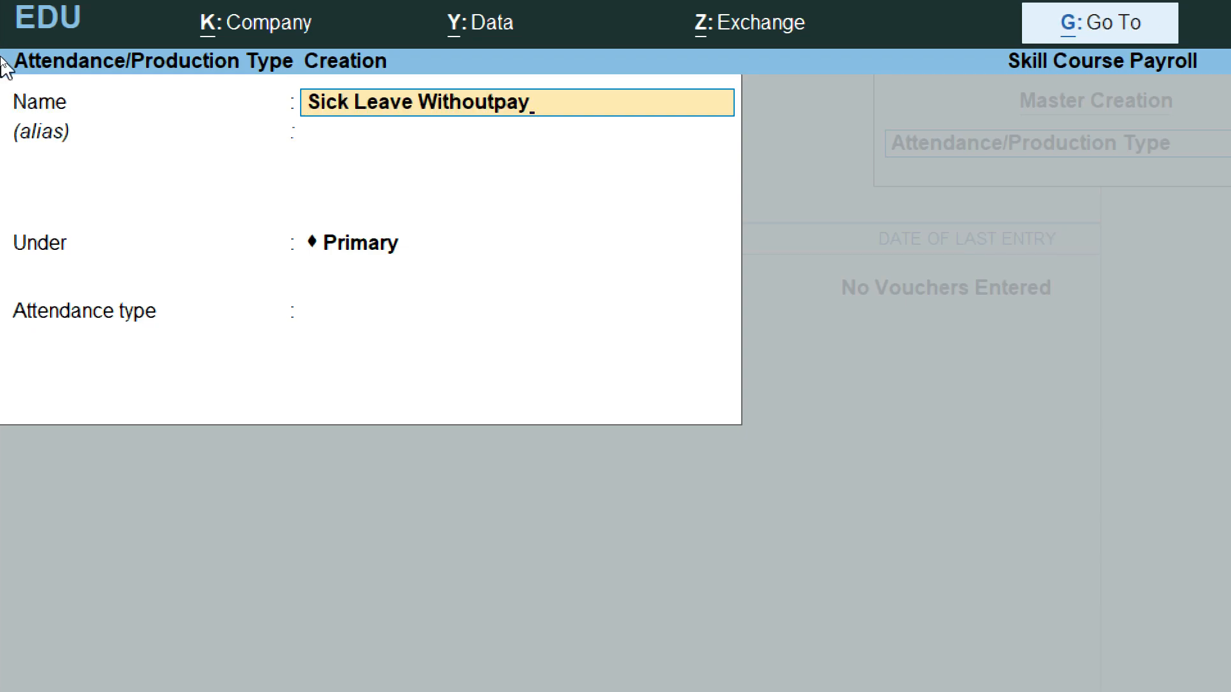
key(Return)
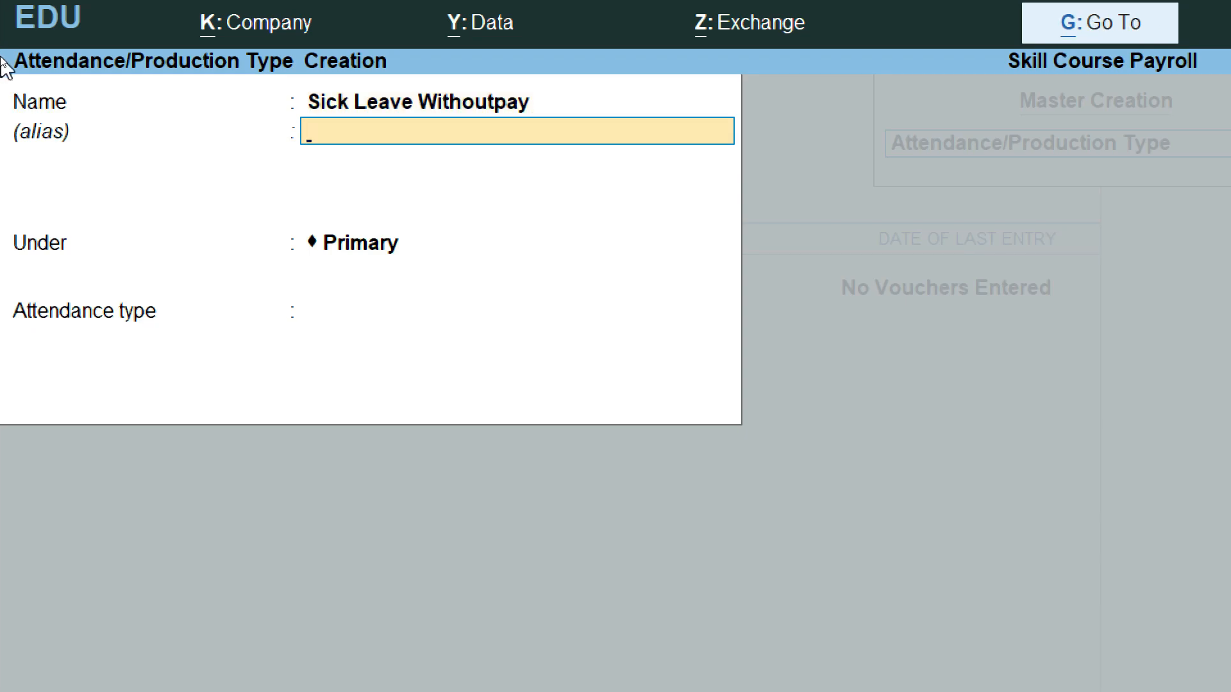
key(Return)
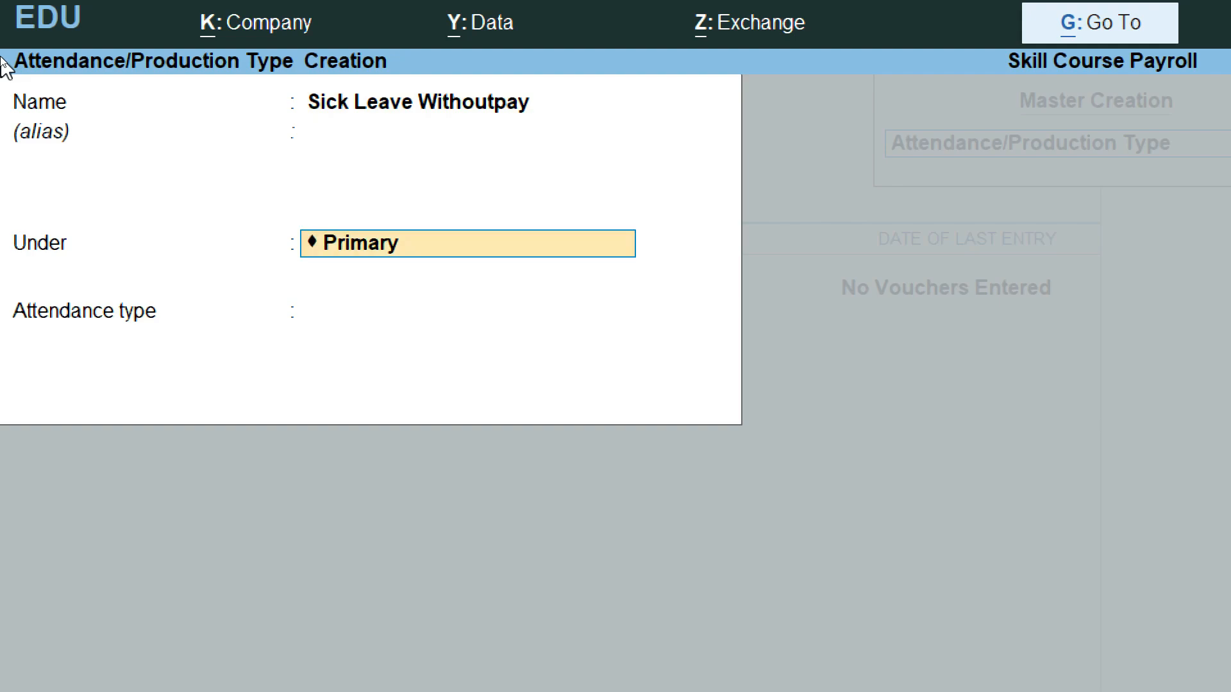
key(Return)
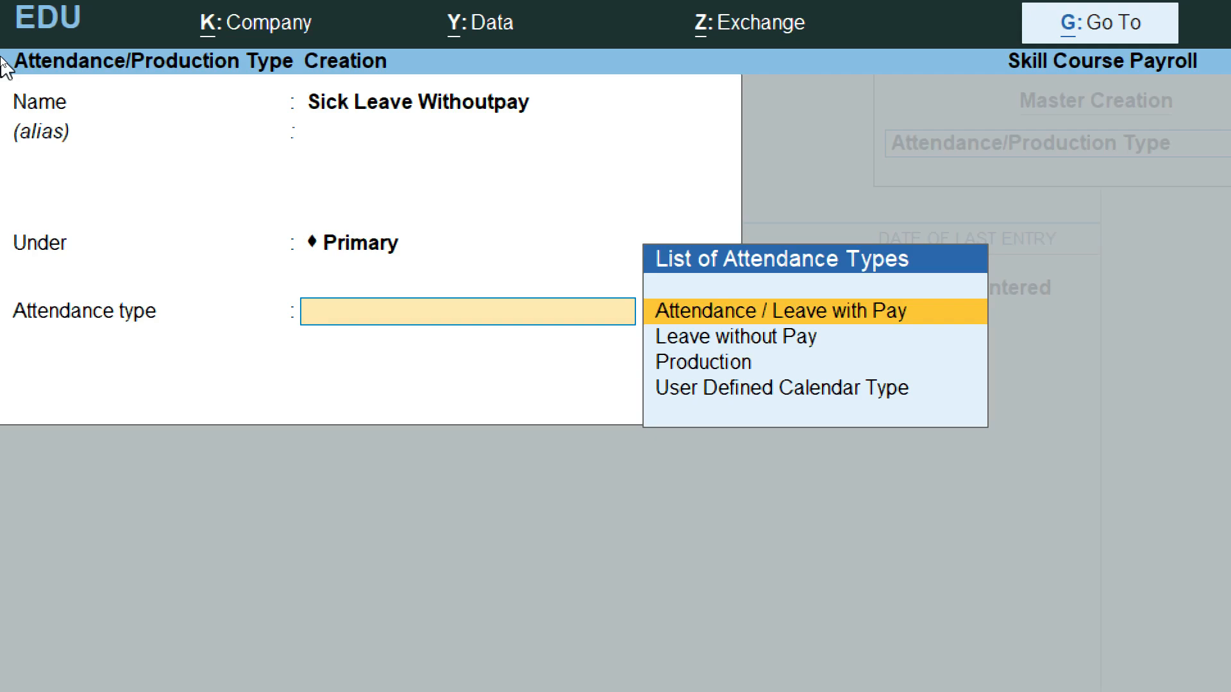
key(Down)
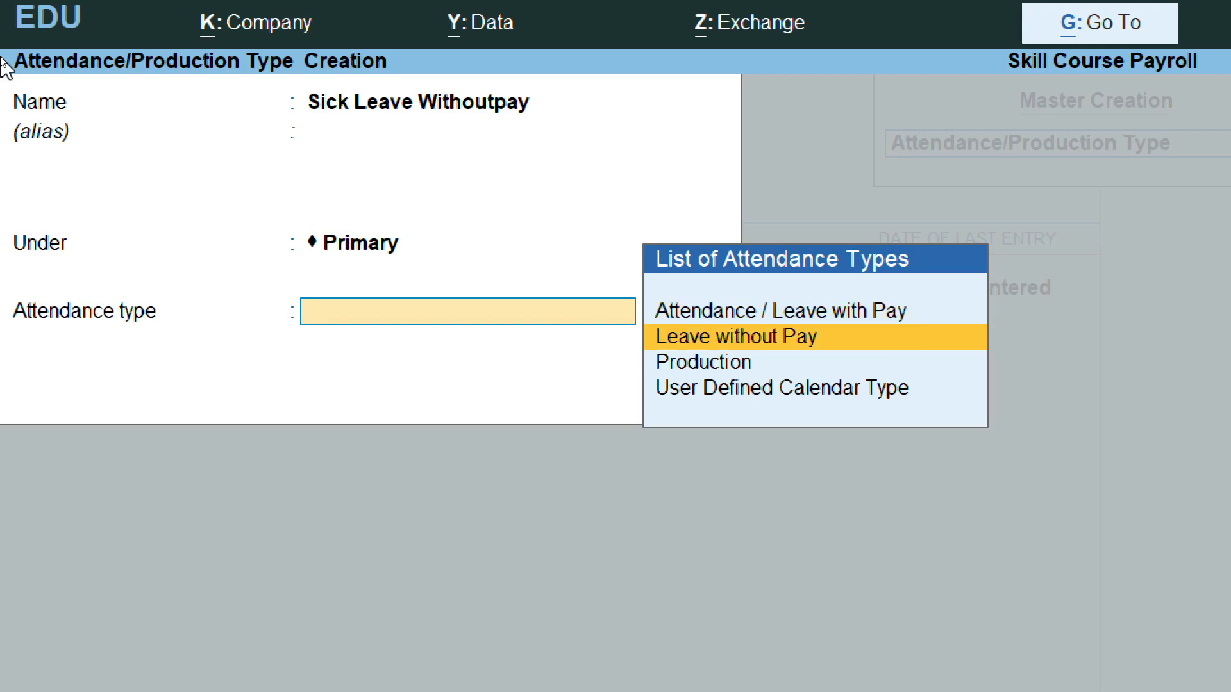
key(Return)
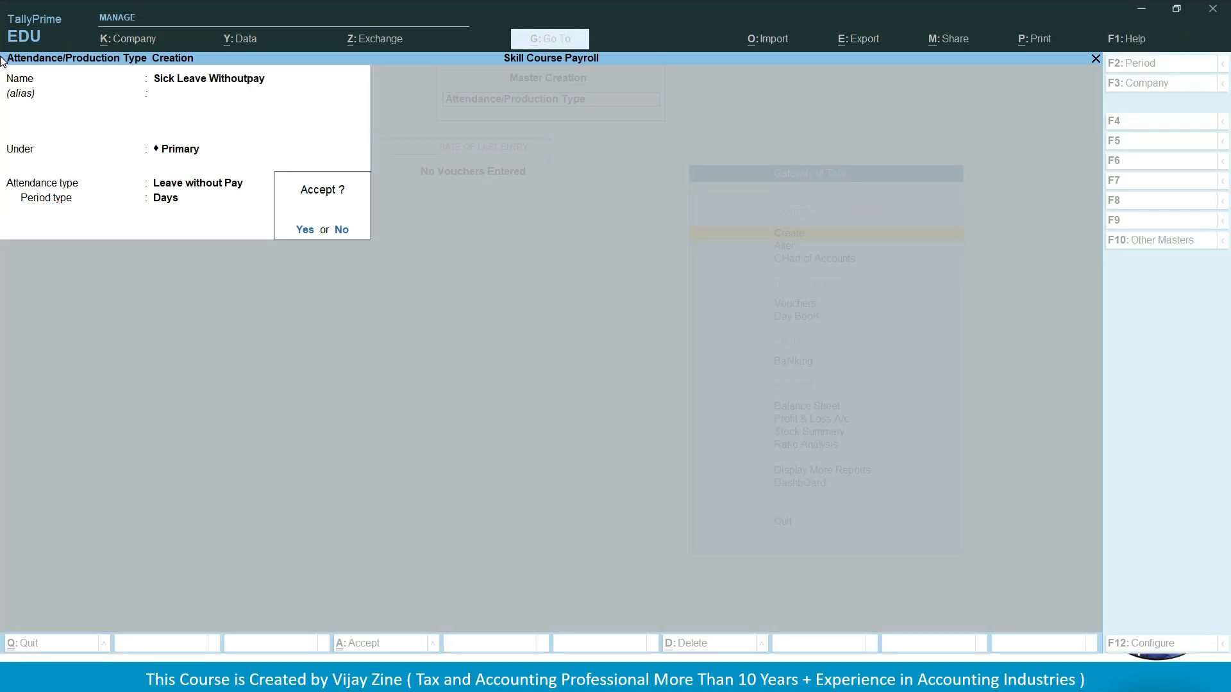
key(Return)
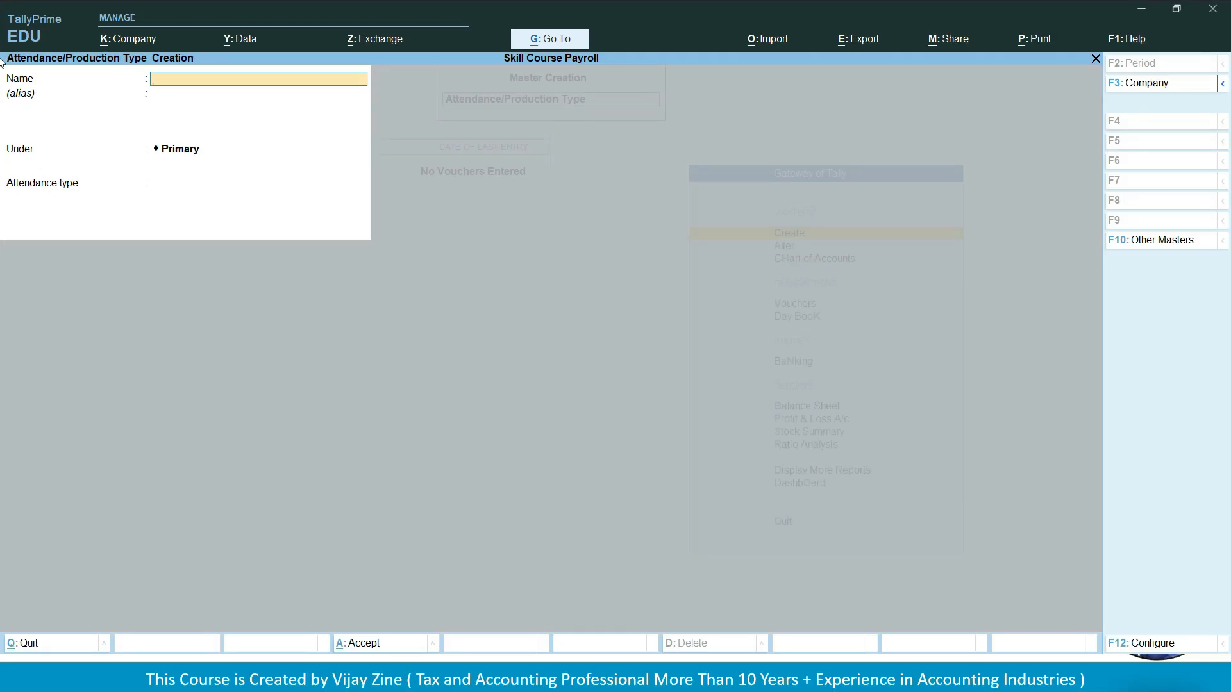
key(Escape)
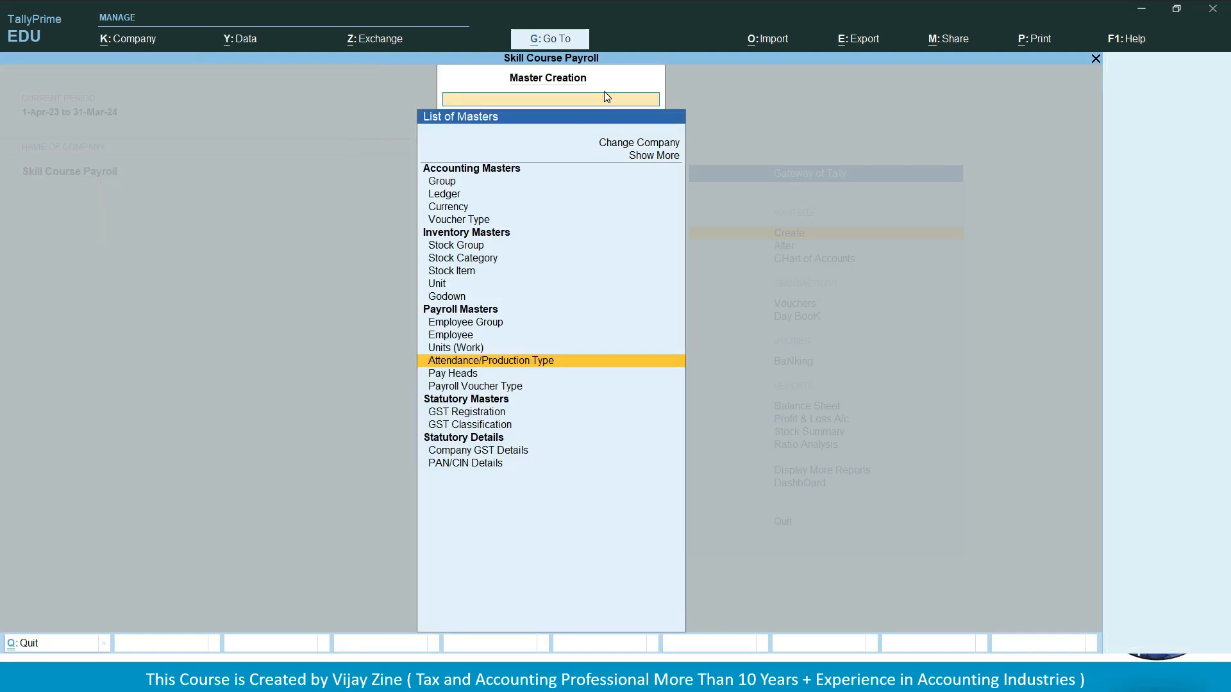
key(Escape)
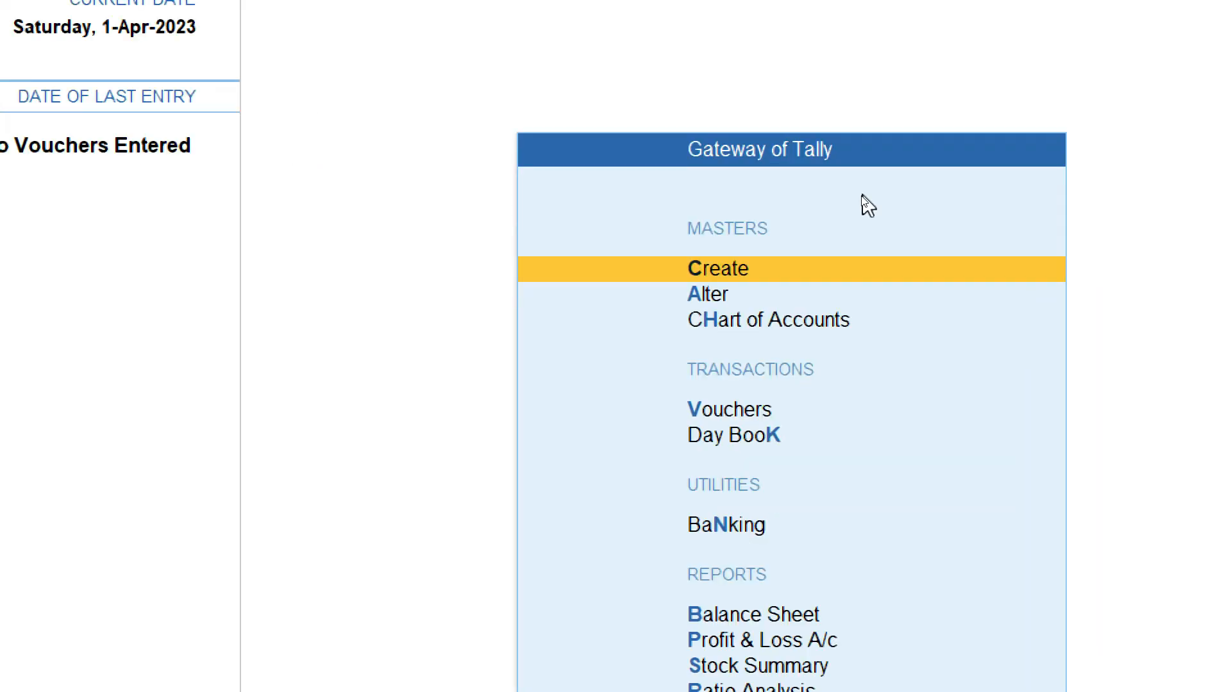
Open the payroll Units (Work) masters for alteration and review the list of existing work units.
key(Down)
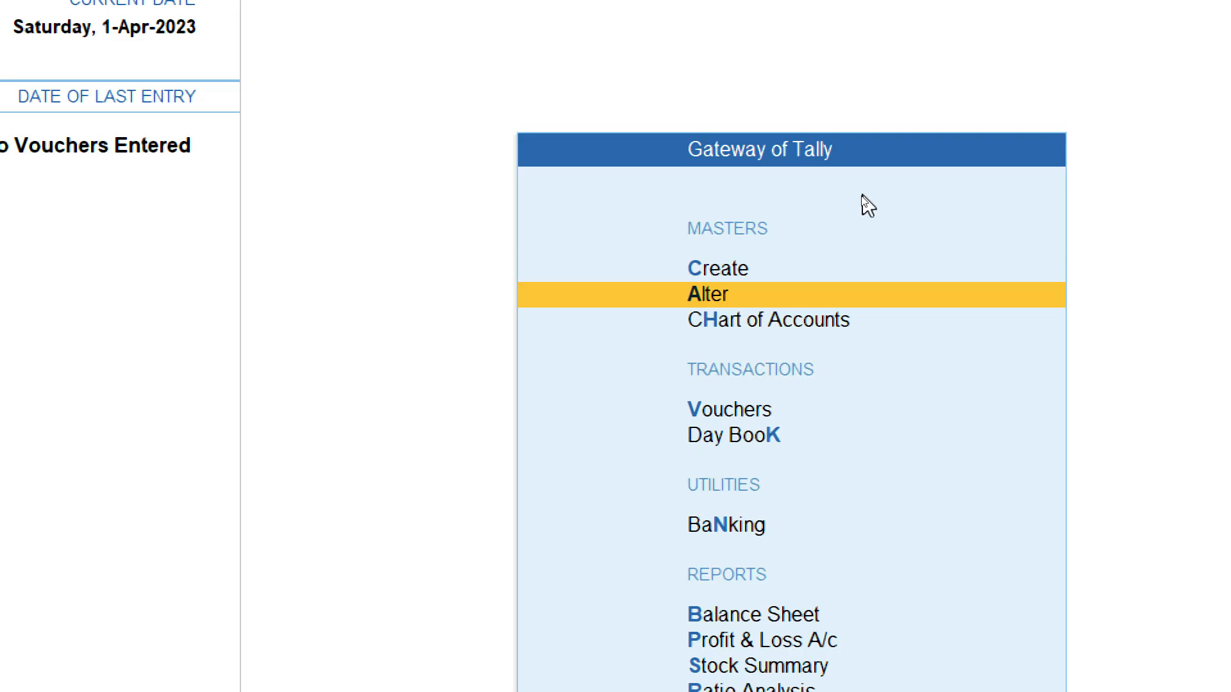
key(Return)
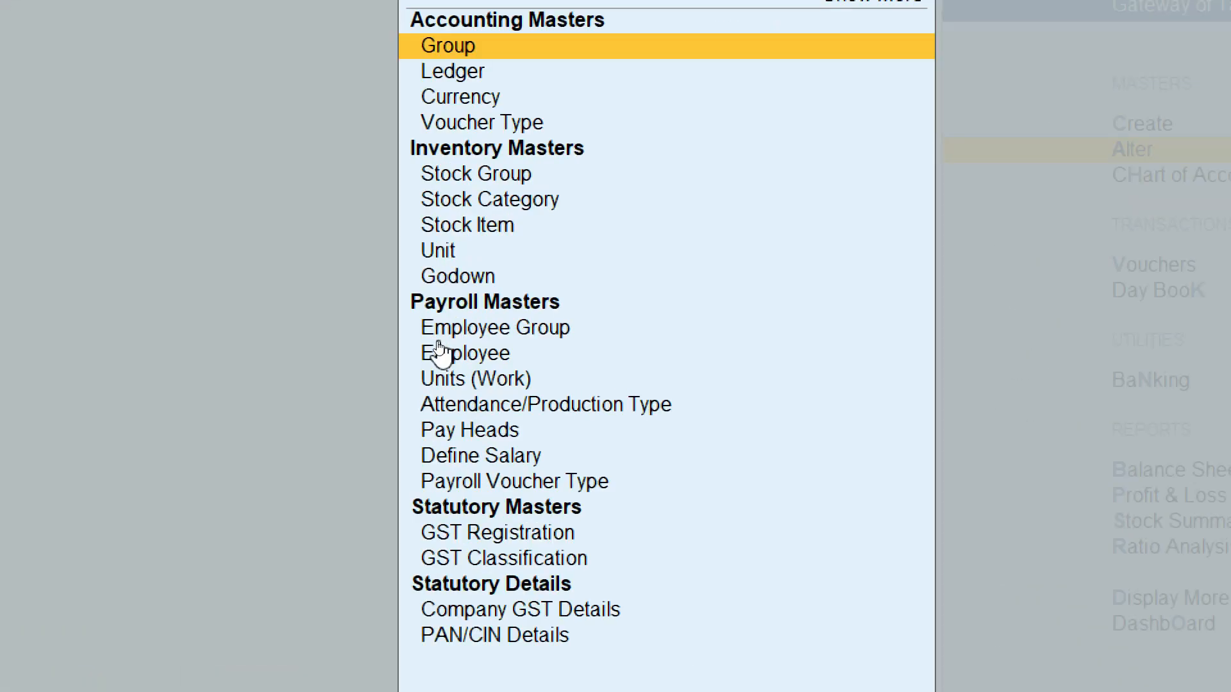
key(Down)
key(Down)
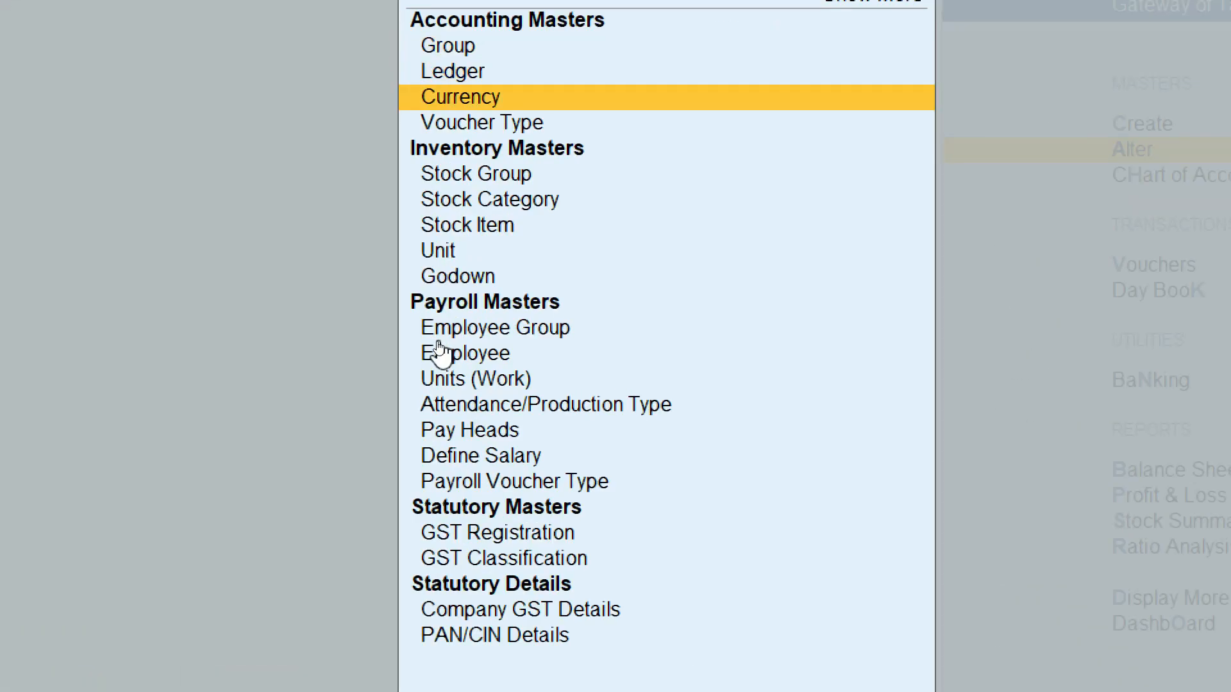
key(Down)
key(Down)
key(Down)
key(Down)
key(Down)
key(Down)
key(Down)
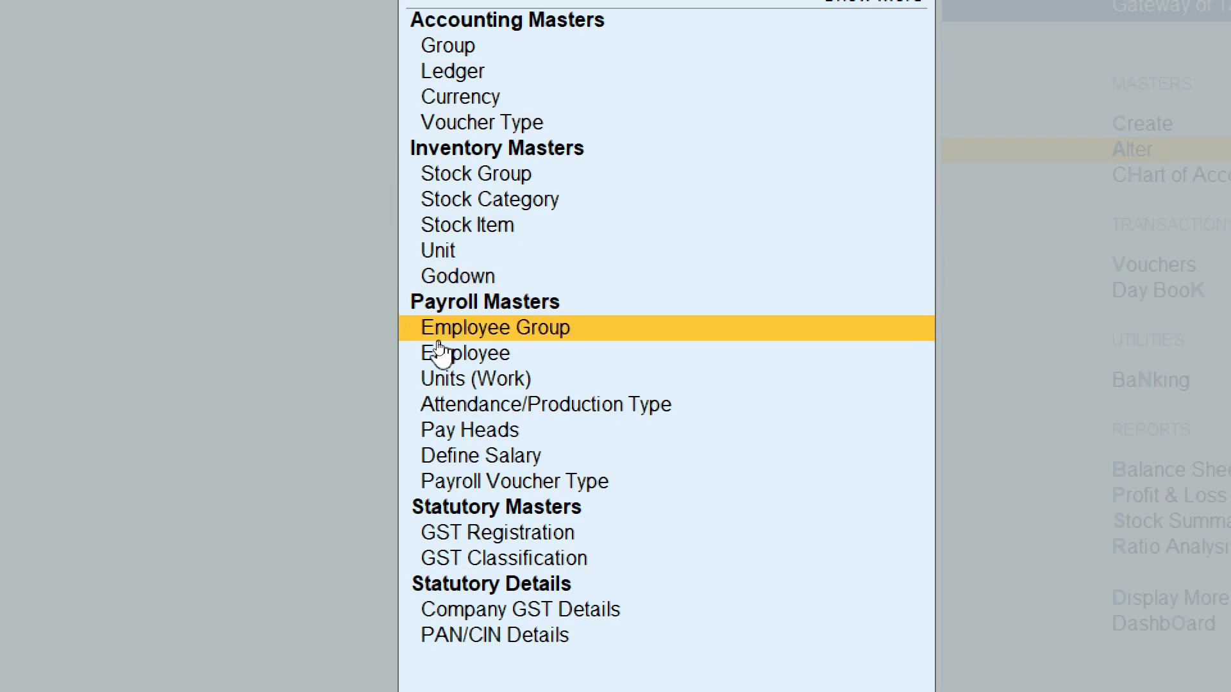
key(Down)
key(Up)
key(Down)
key(Down)
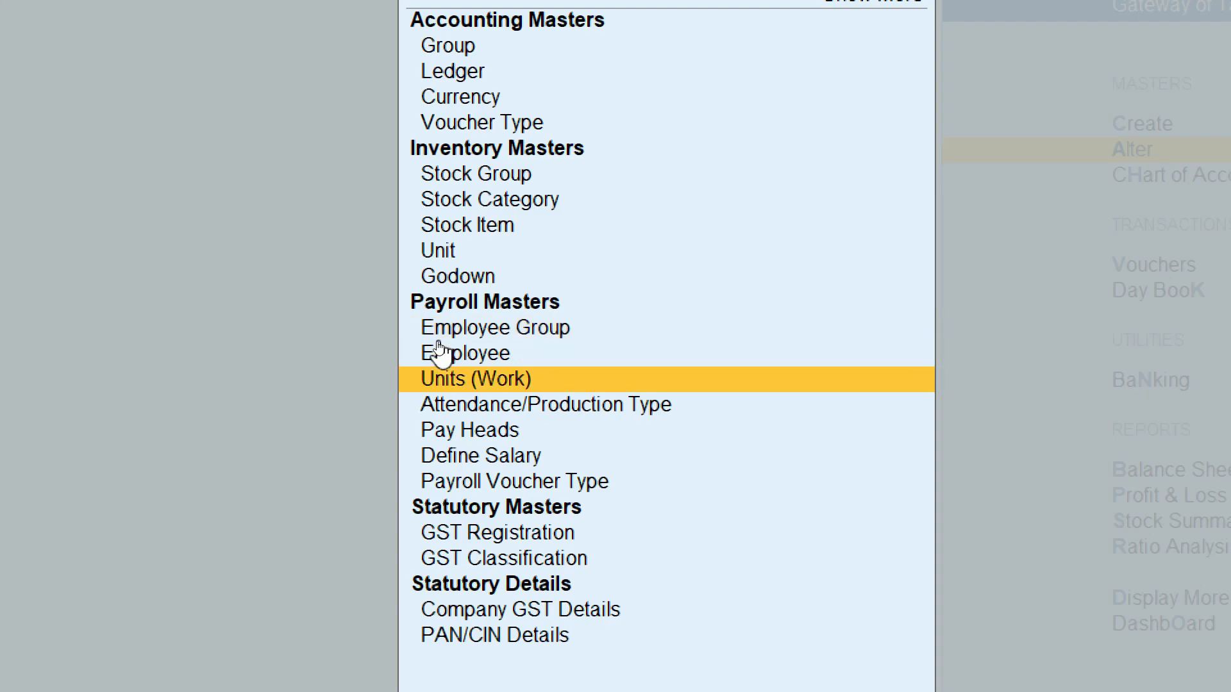
key(Return)
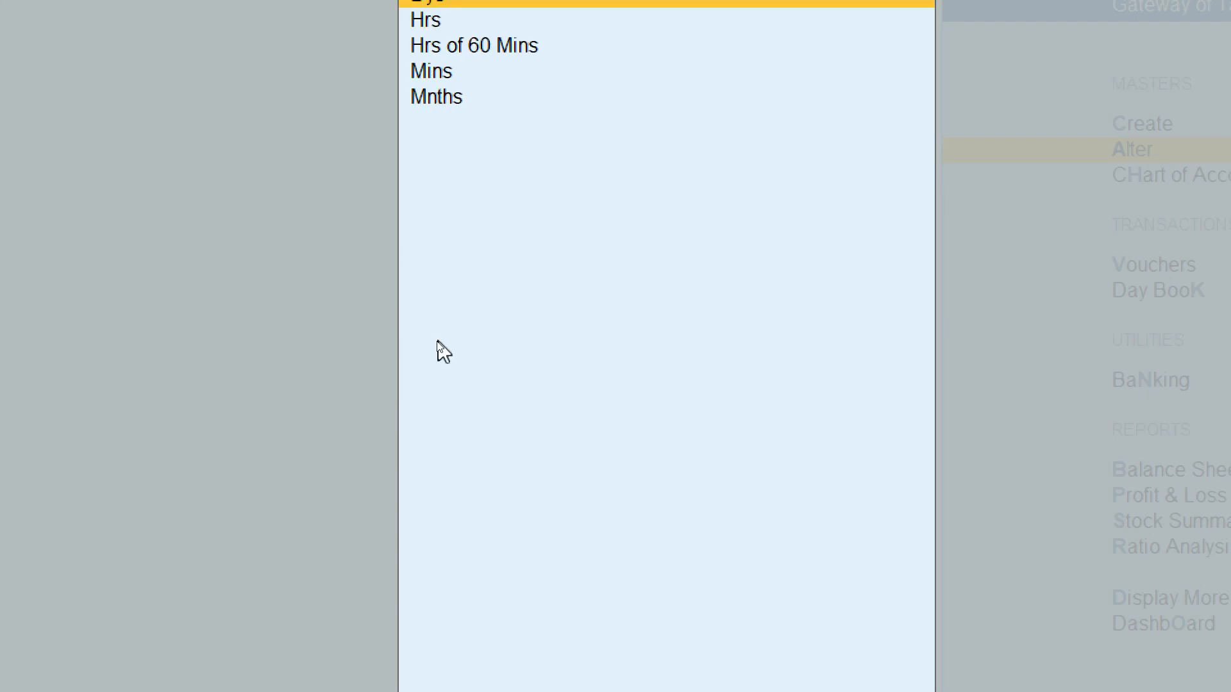
key(Down)
key(Down)
key(Down)
key(Down)
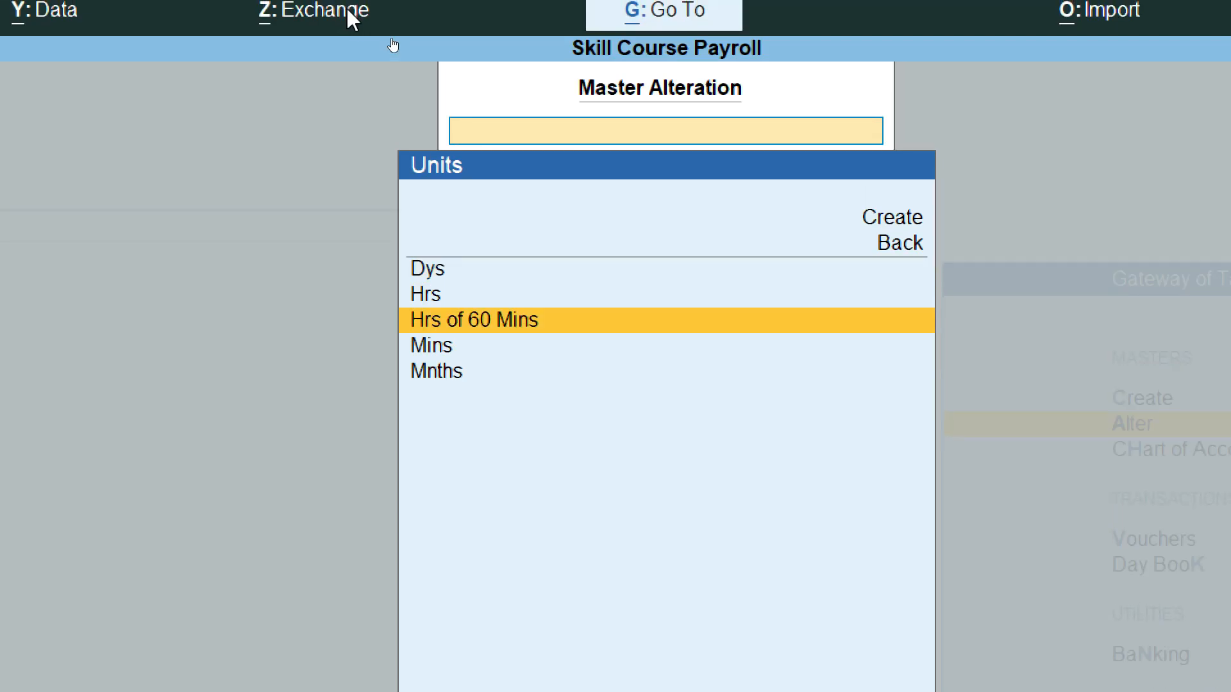
Return to the master alteration list, open Attendance/Production Type and review the created types with their groups and units.
key(Escape)
key(Down)
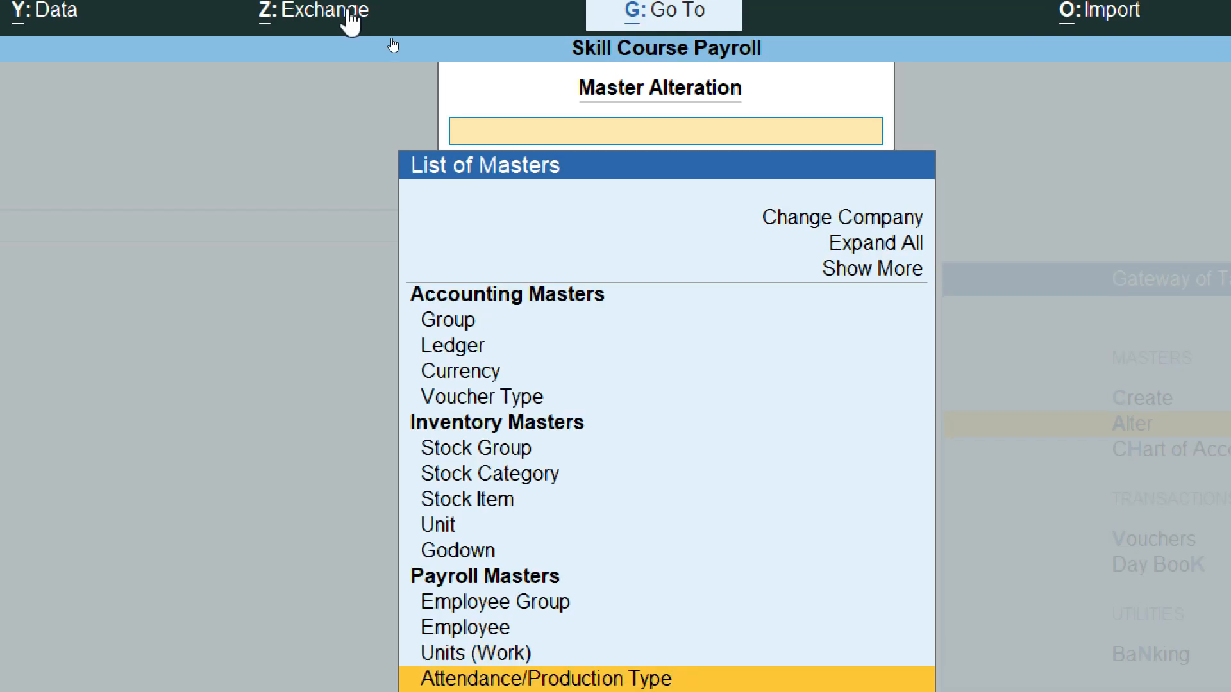
key(Return)
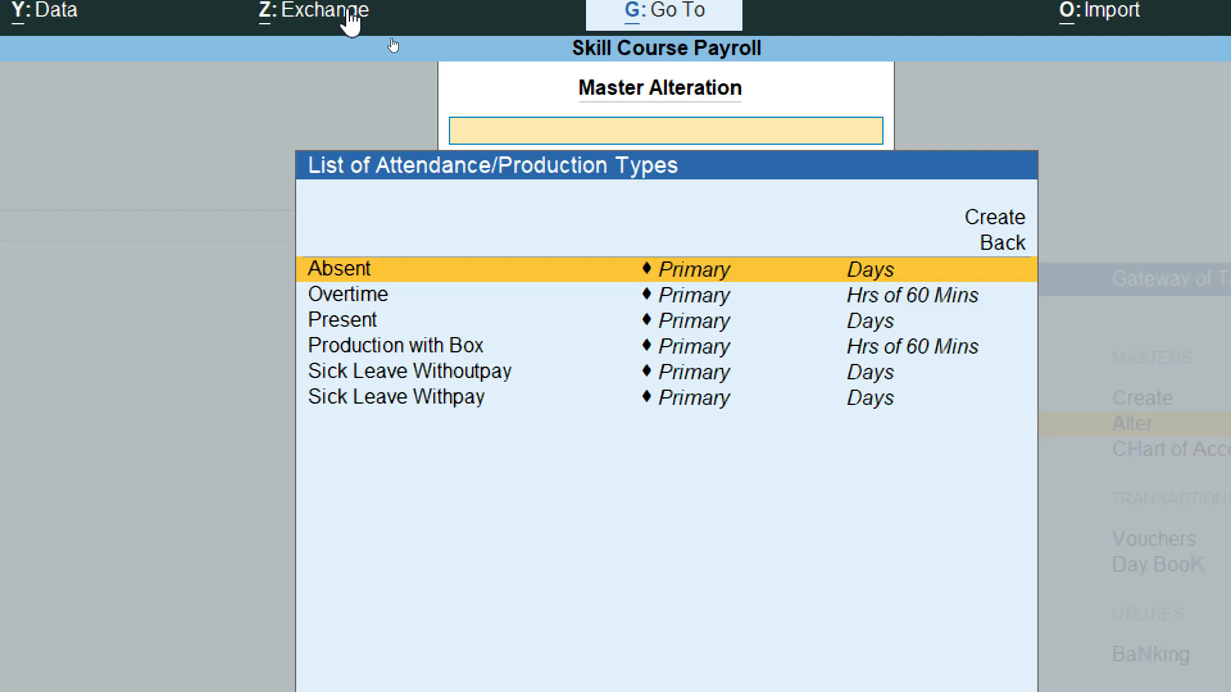
key(Down)
key(Down)
key(Down)
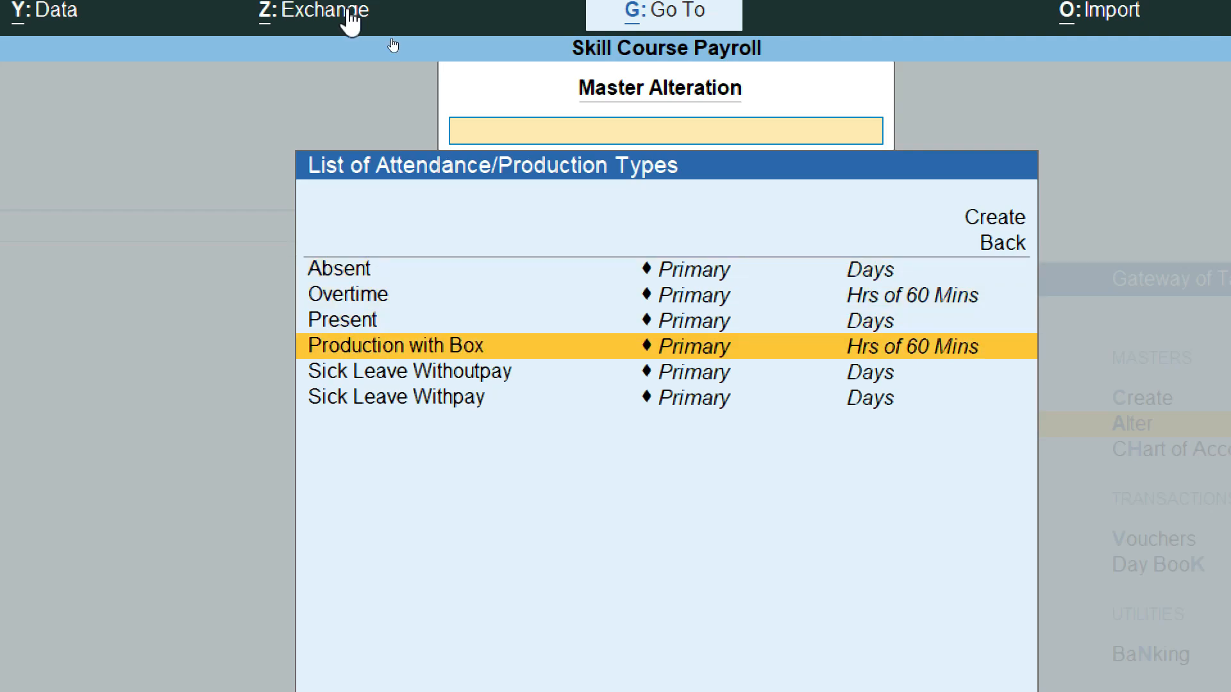
key(Down)
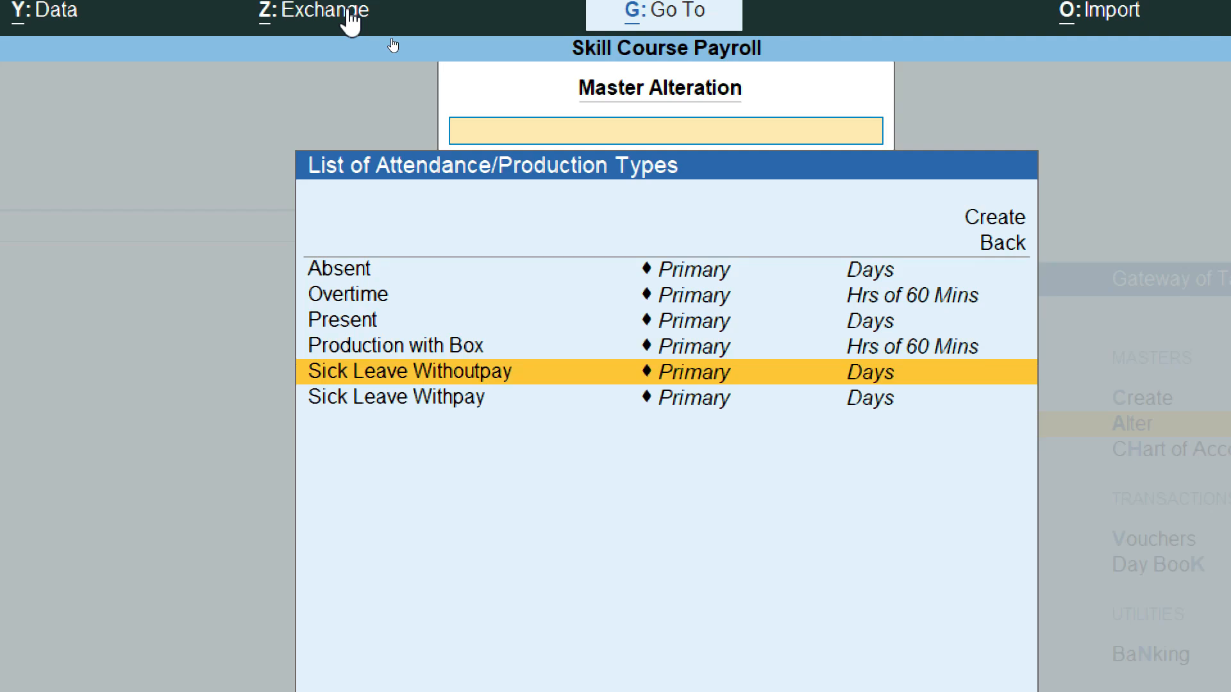
key(Down)
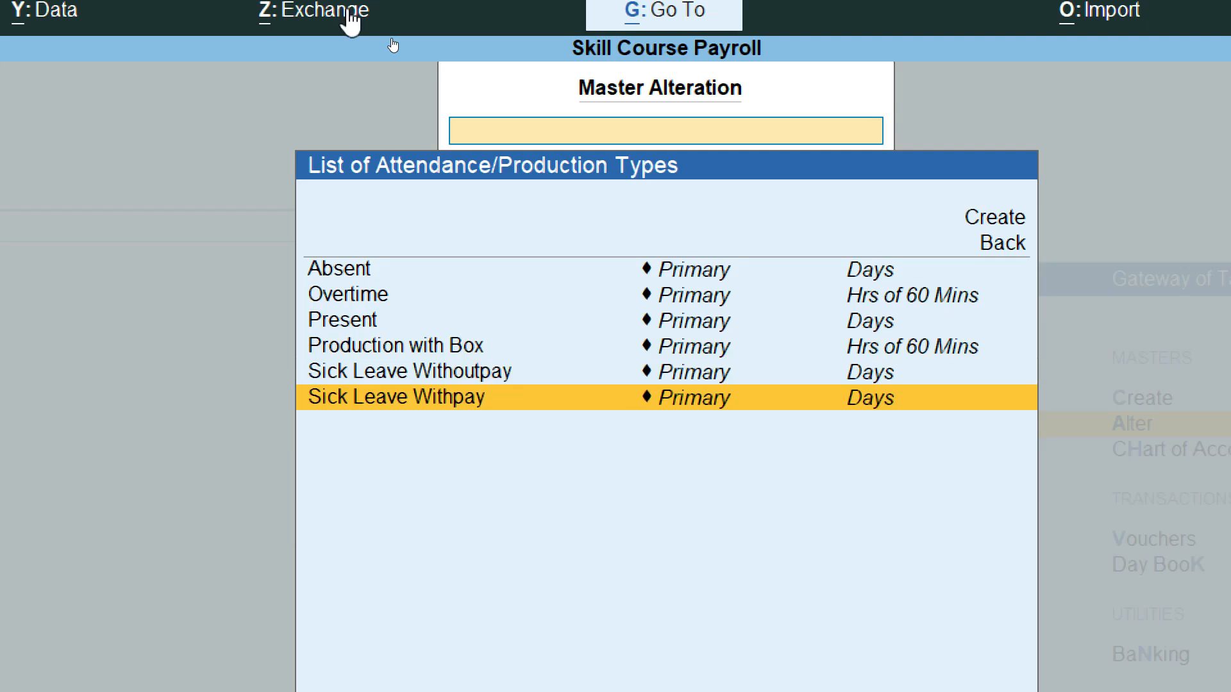